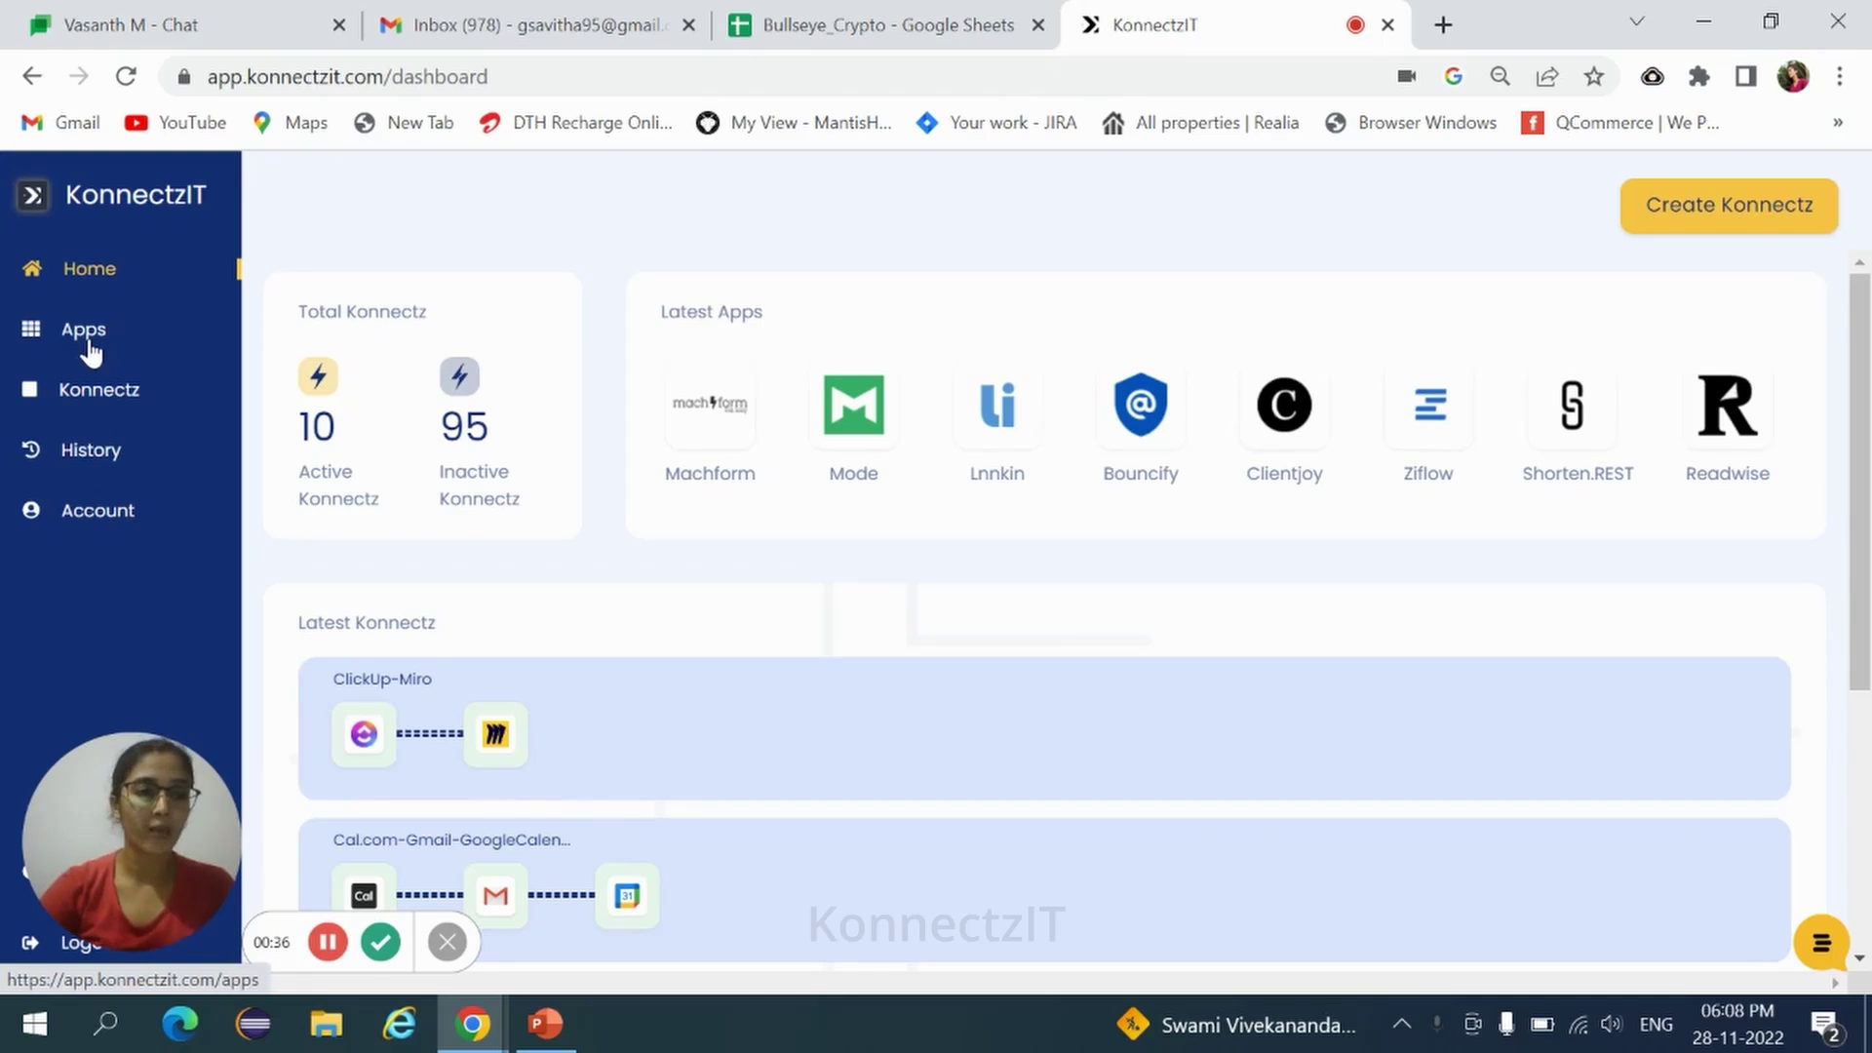
Open the Google Sheets app's connected accounts and start adding another Google Sheets account.
{"action": "left_click", "coordinate": [85, 341]}
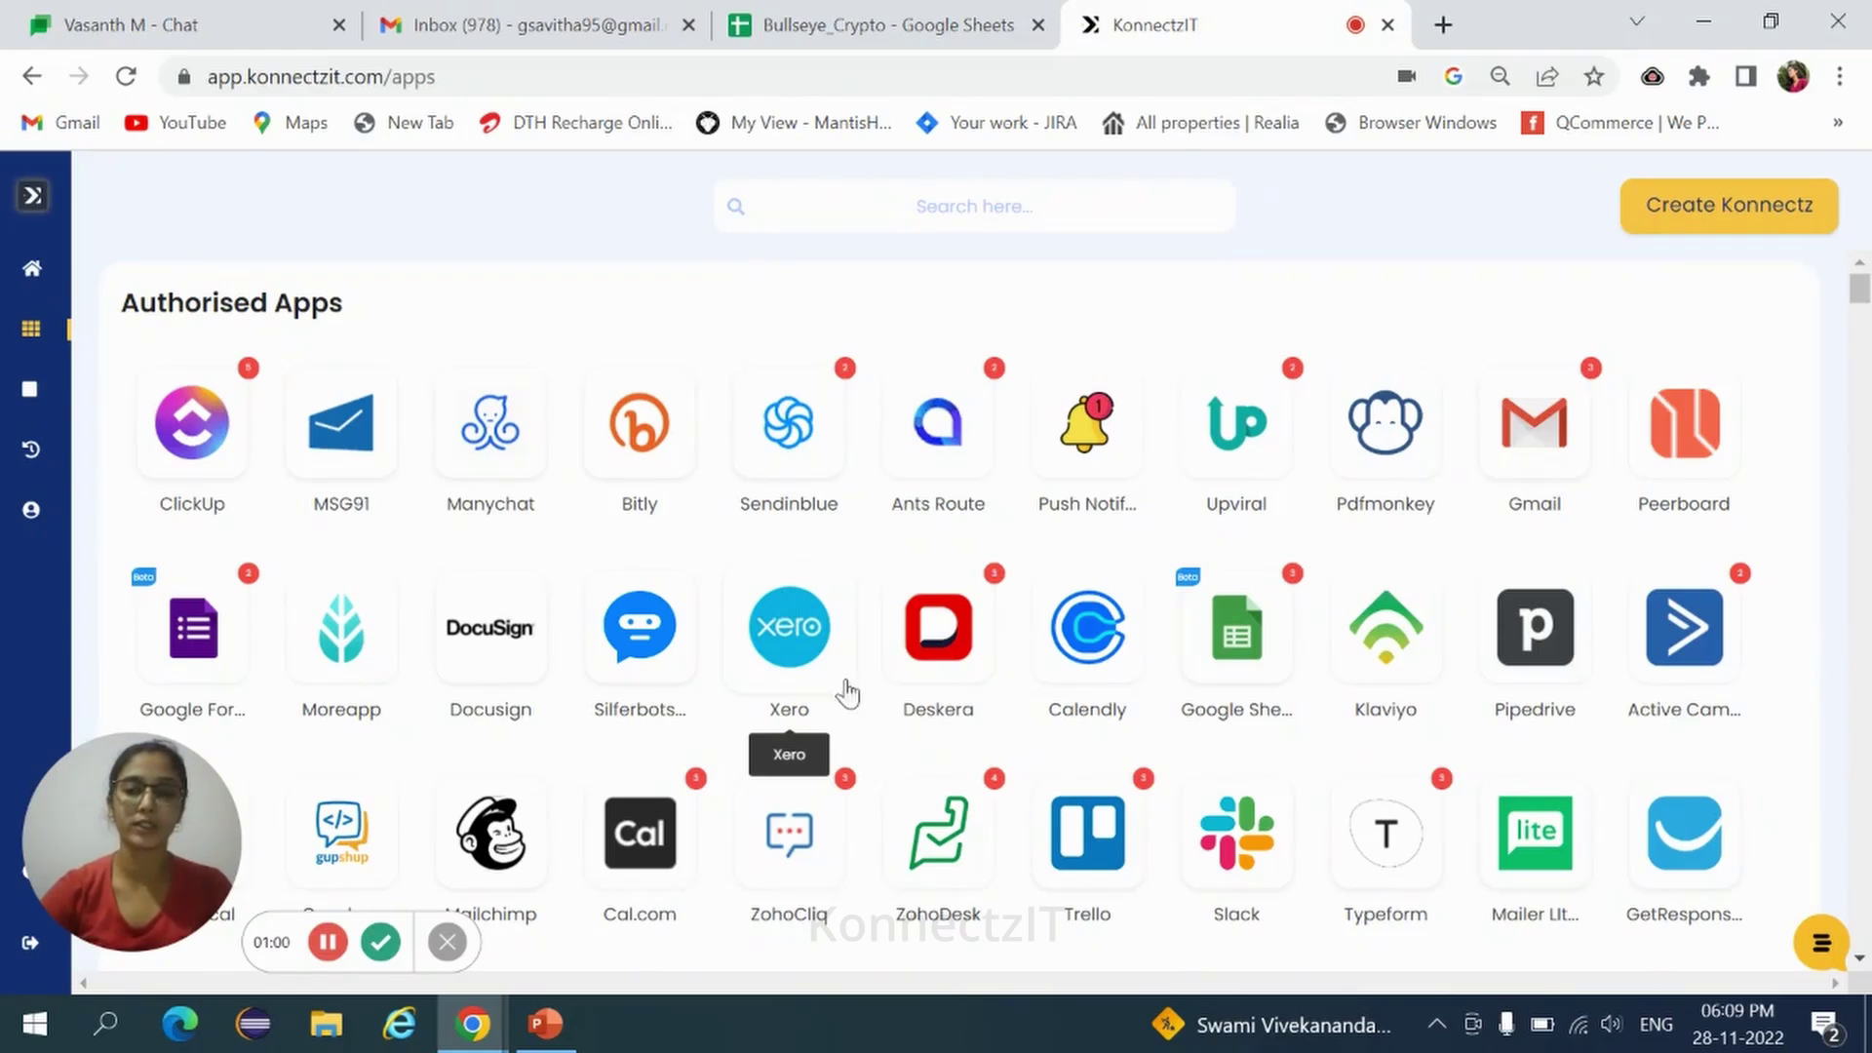
{"action": "left_click", "coordinate": [1243, 647]}
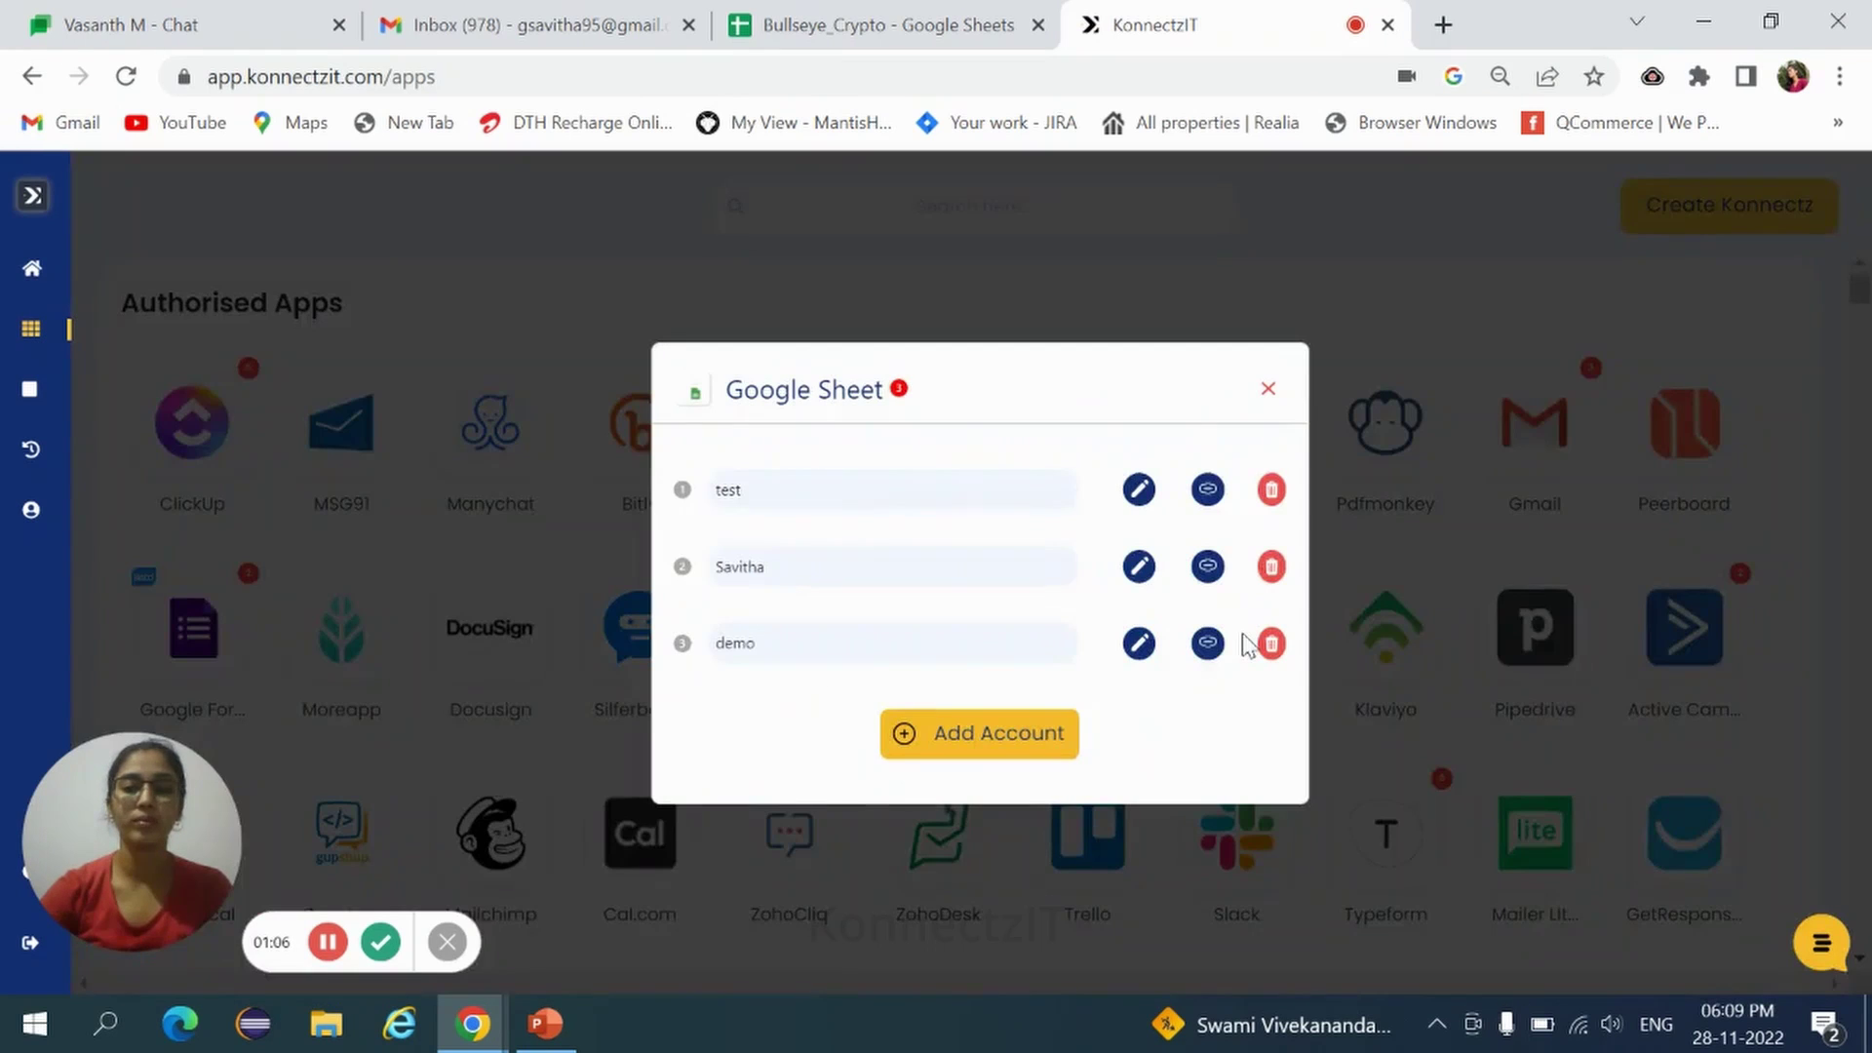
{"action": "left_click", "coordinate": [982, 752]}
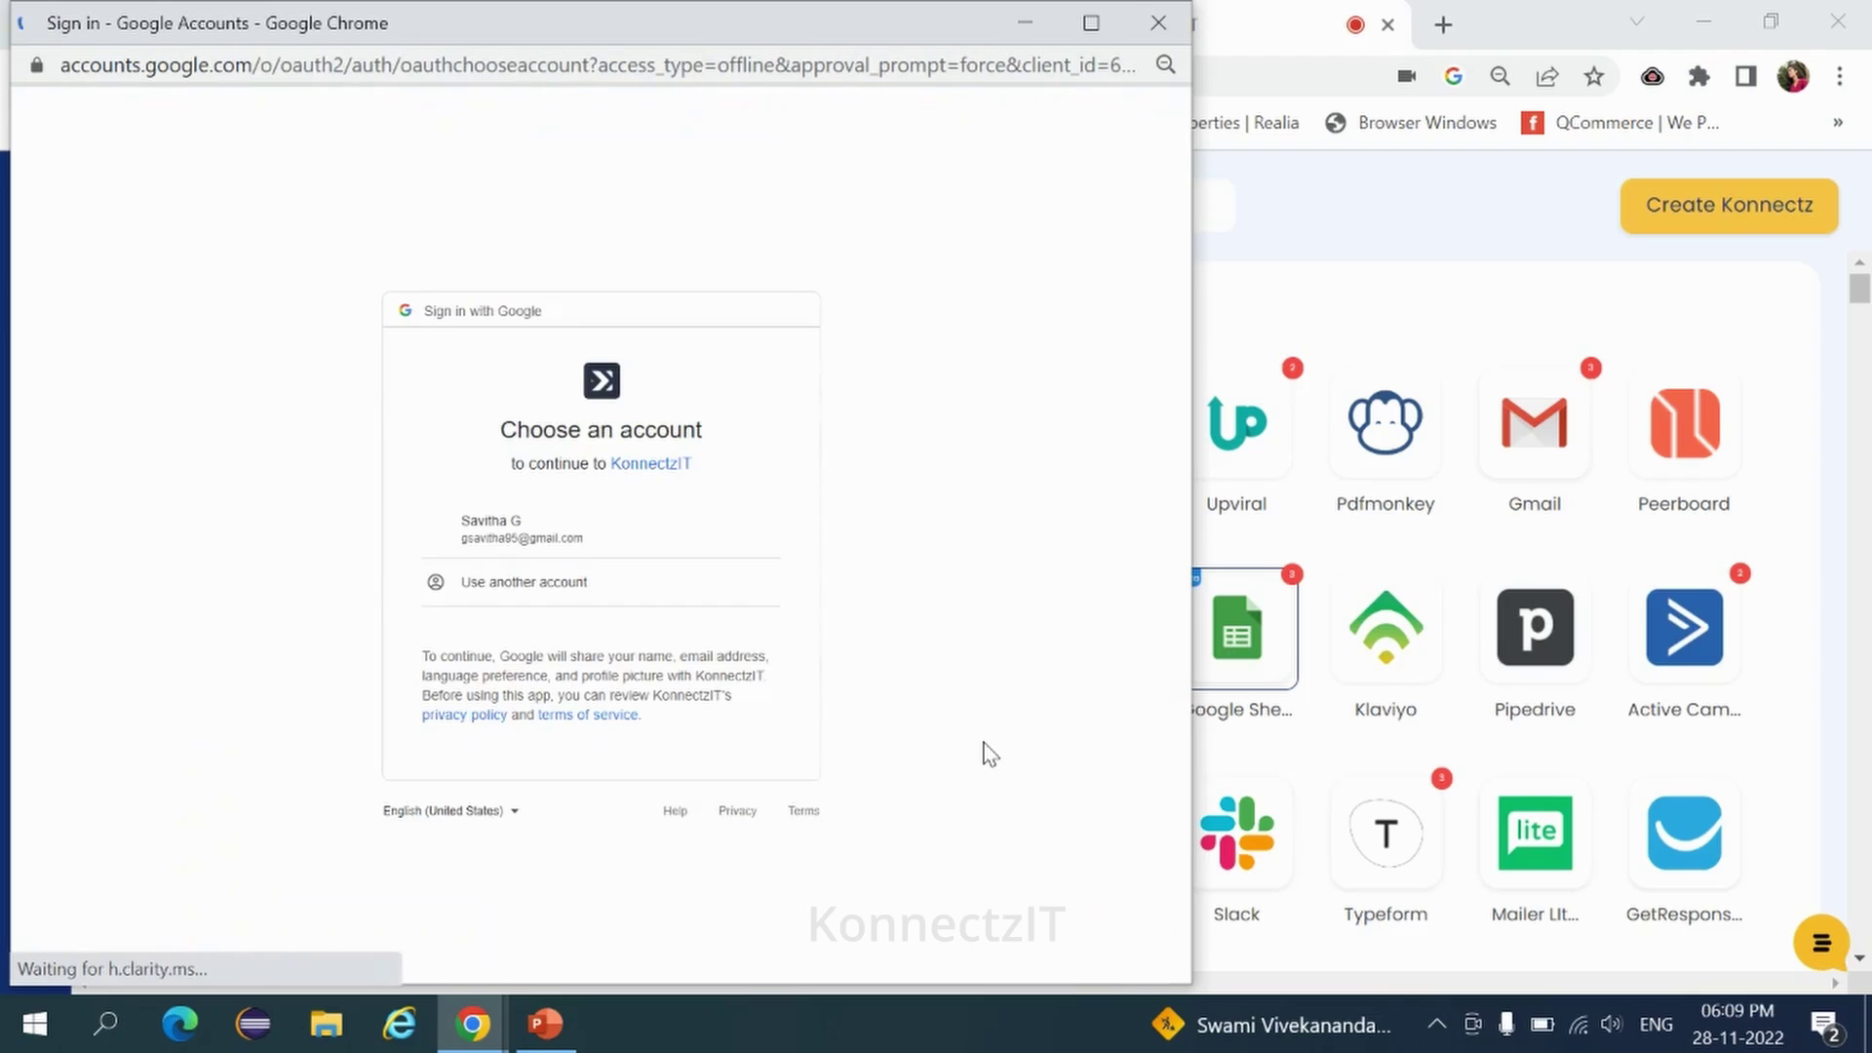
Choose the Google account and approve the additional access KonnectzIT requests.
{"action": "left_click", "coordinate": [524, 536]}
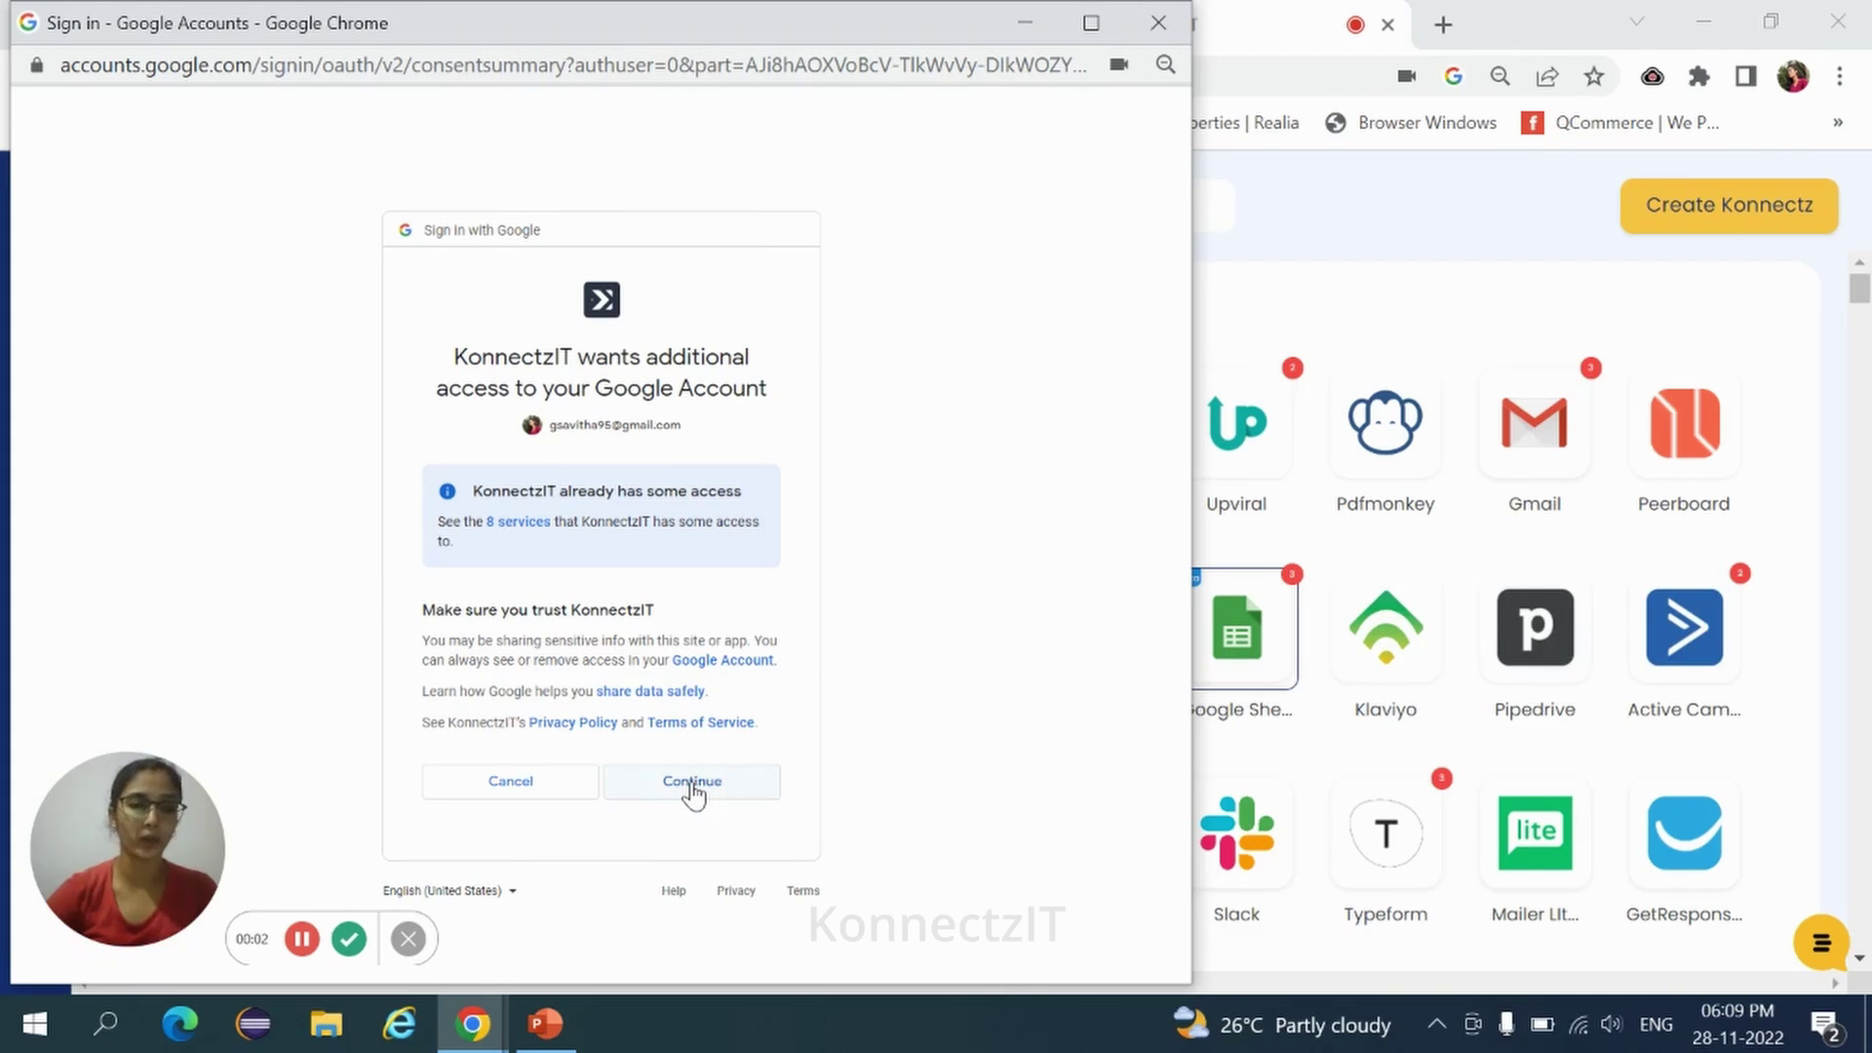
{"action": "left_click", "coordinate": [1160, 22]}
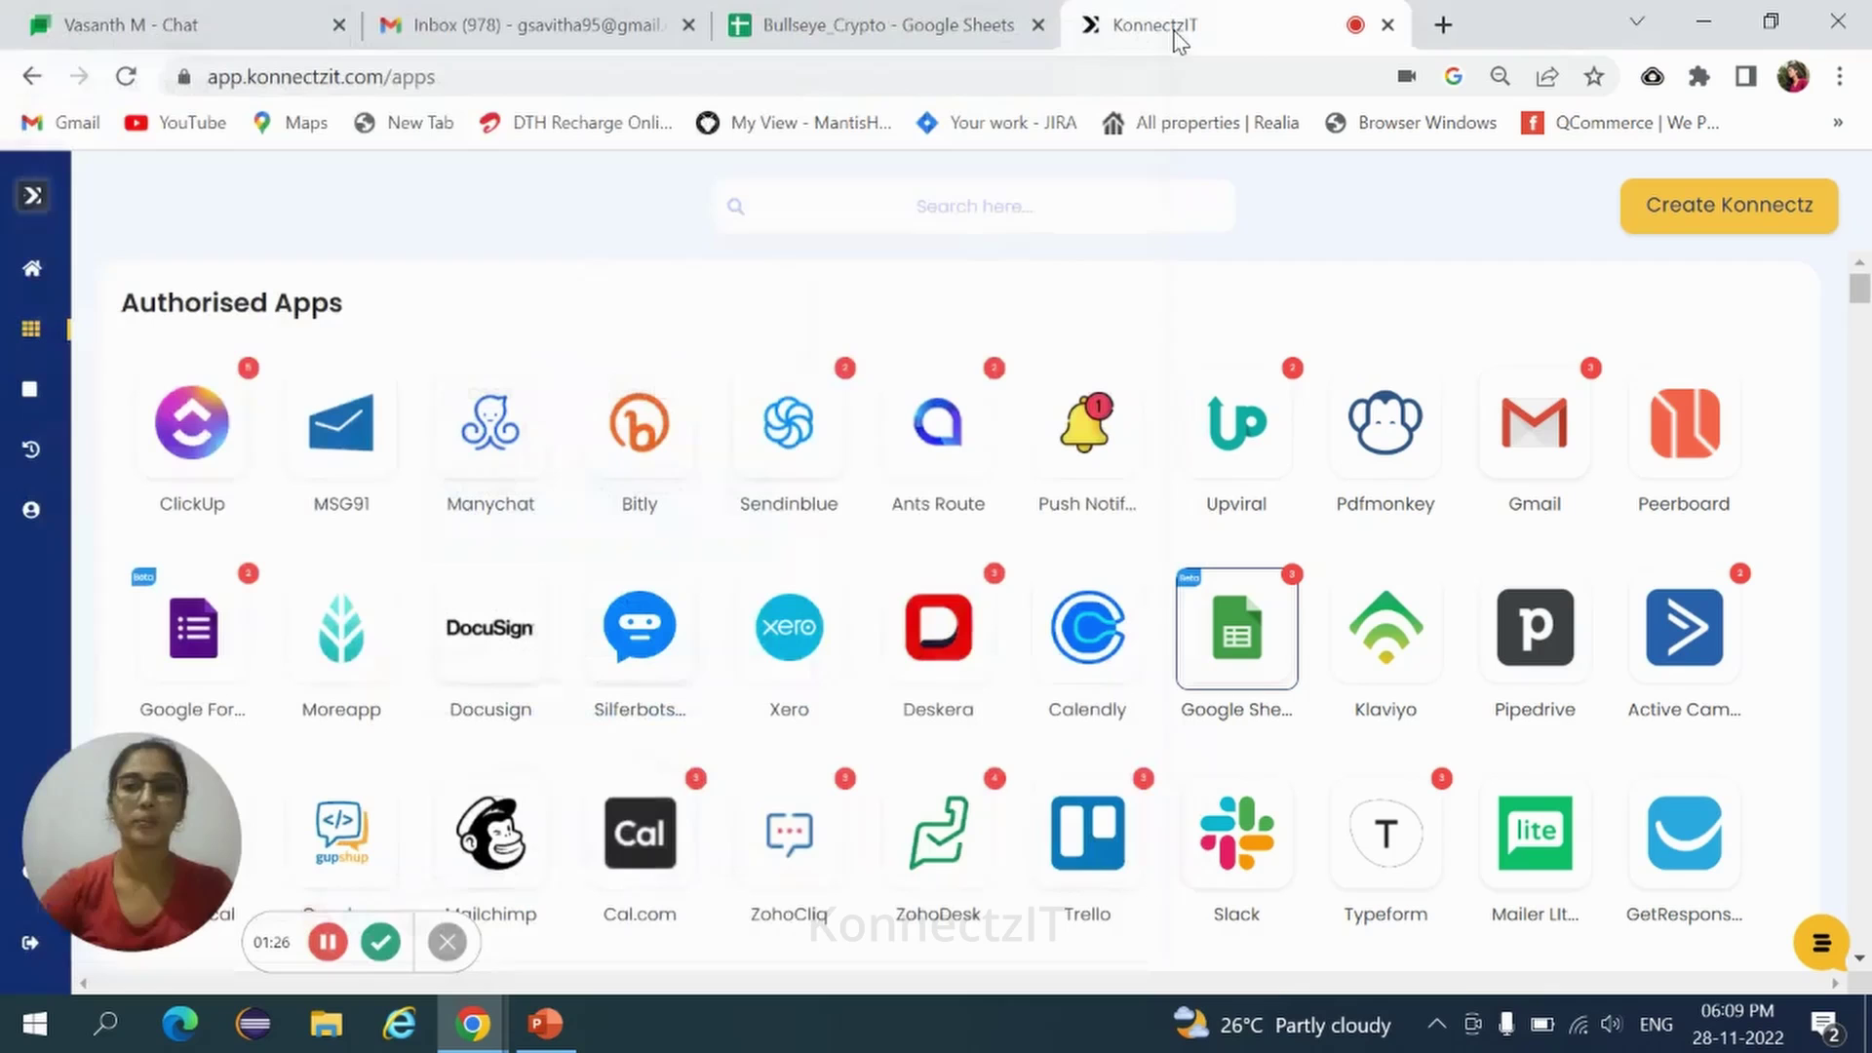
Start the Discord authorisation that asks for a webhook URL, then bring Discord forward.
{"action": "scroll", "coordinate": [1082, 662], "scroll_direction": "down", "scroll_amount": 3}
{"action": "scroll", "coordinate": [1086, 647], "scroll_direction": "down", "scroll_amount": 2}
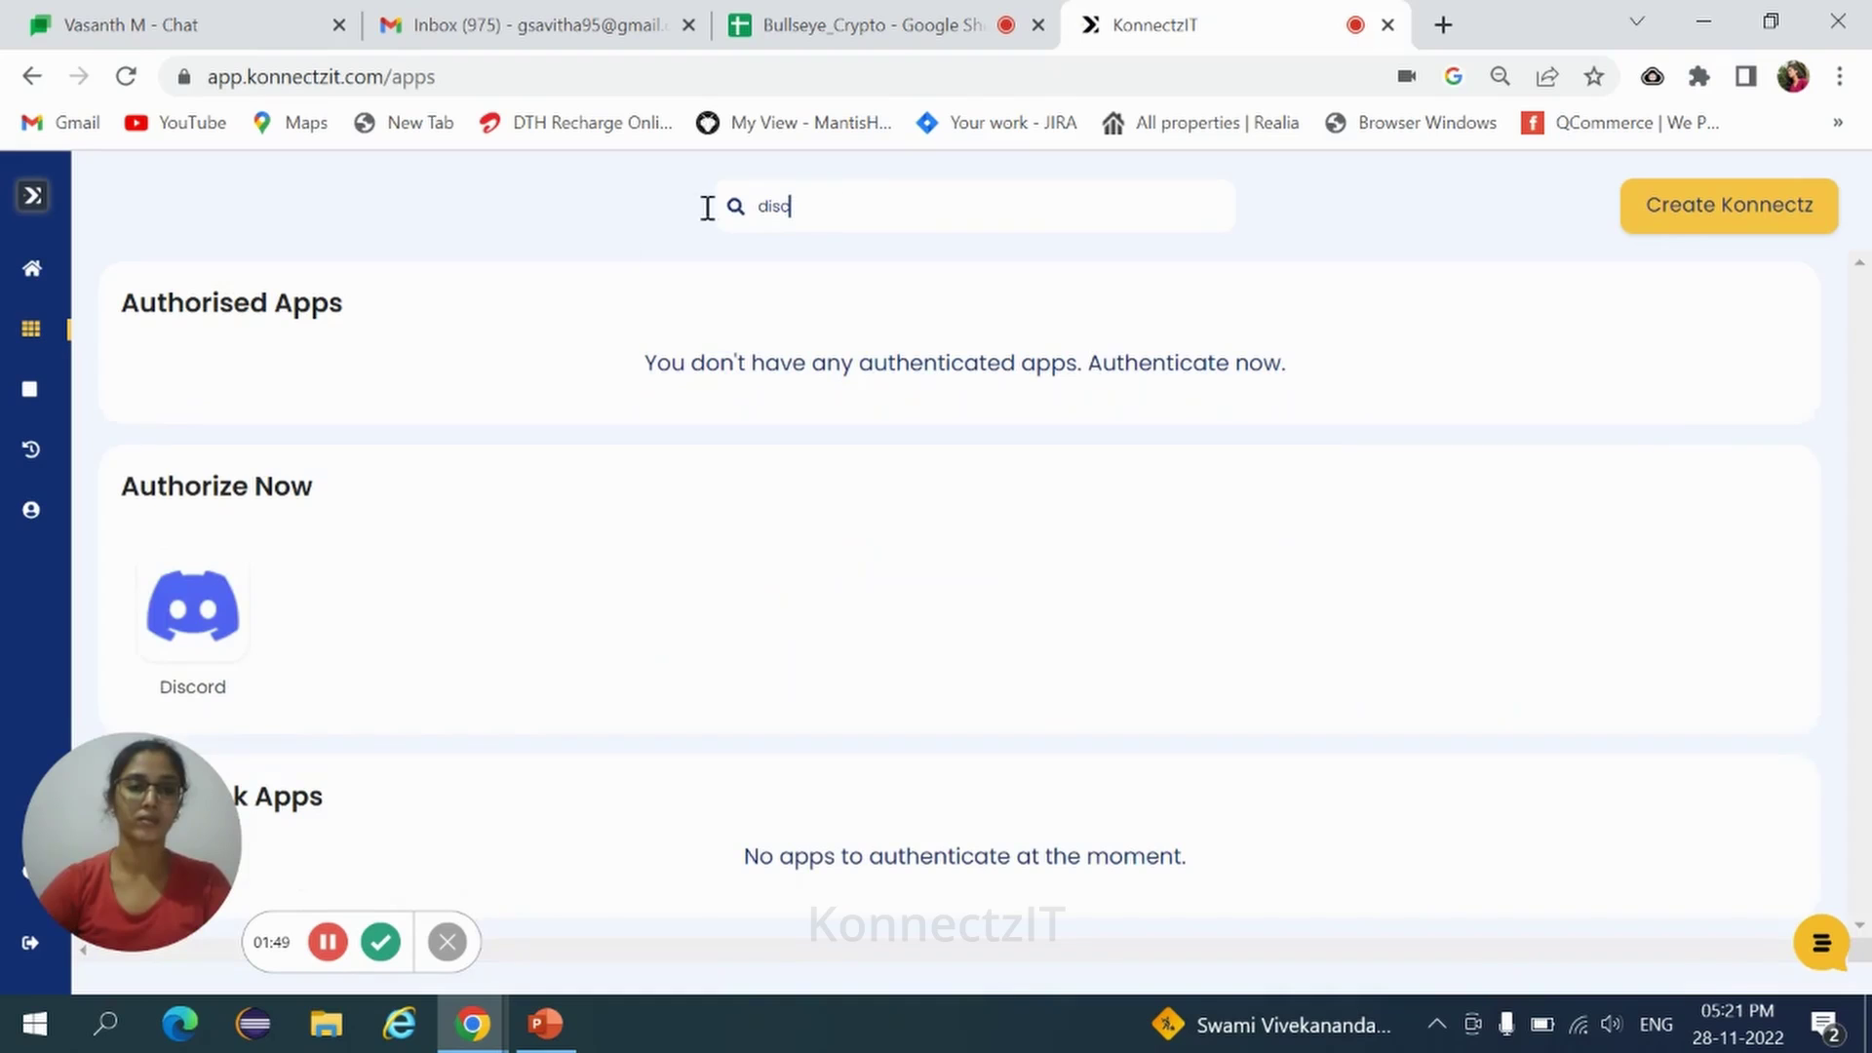
{"action": "left_click", "coordinate": [218, 632]}
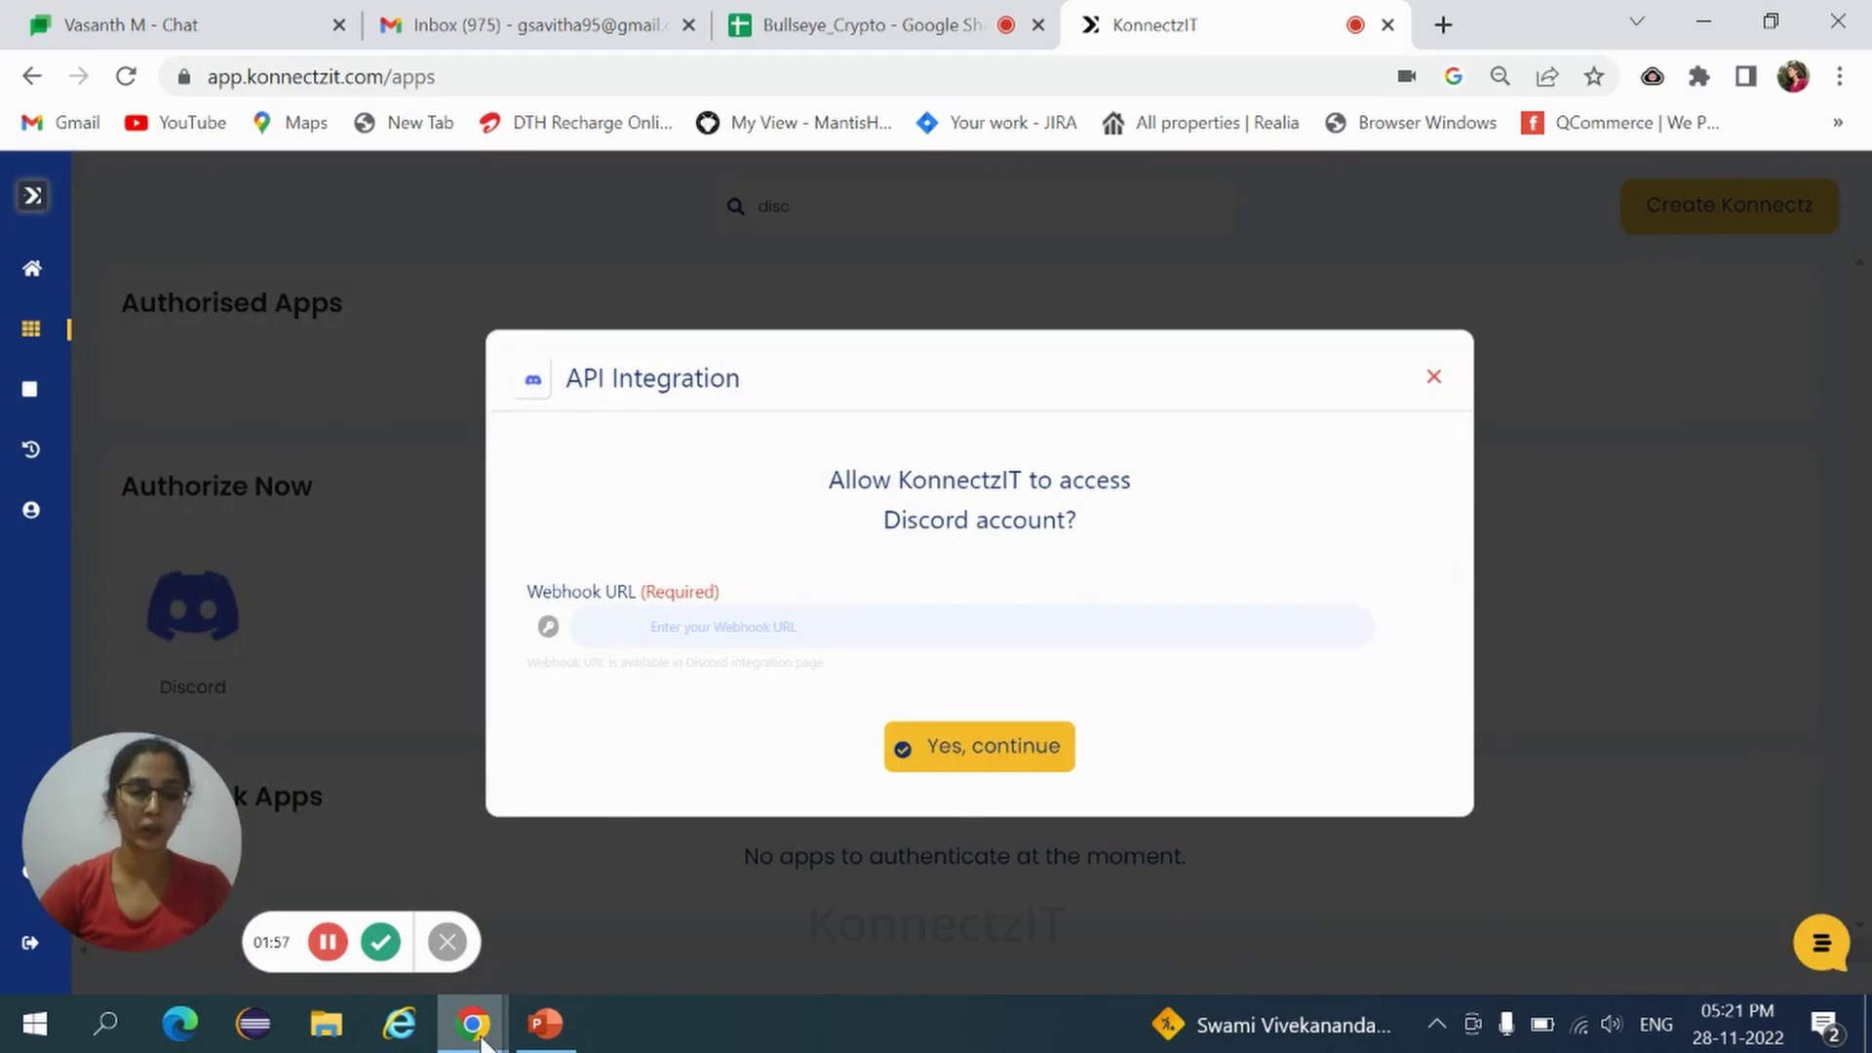
{"action": "mouse_move", "coordinate": [475, 1035]}
{"action": "left_click", "coordinate": [476, 916]}
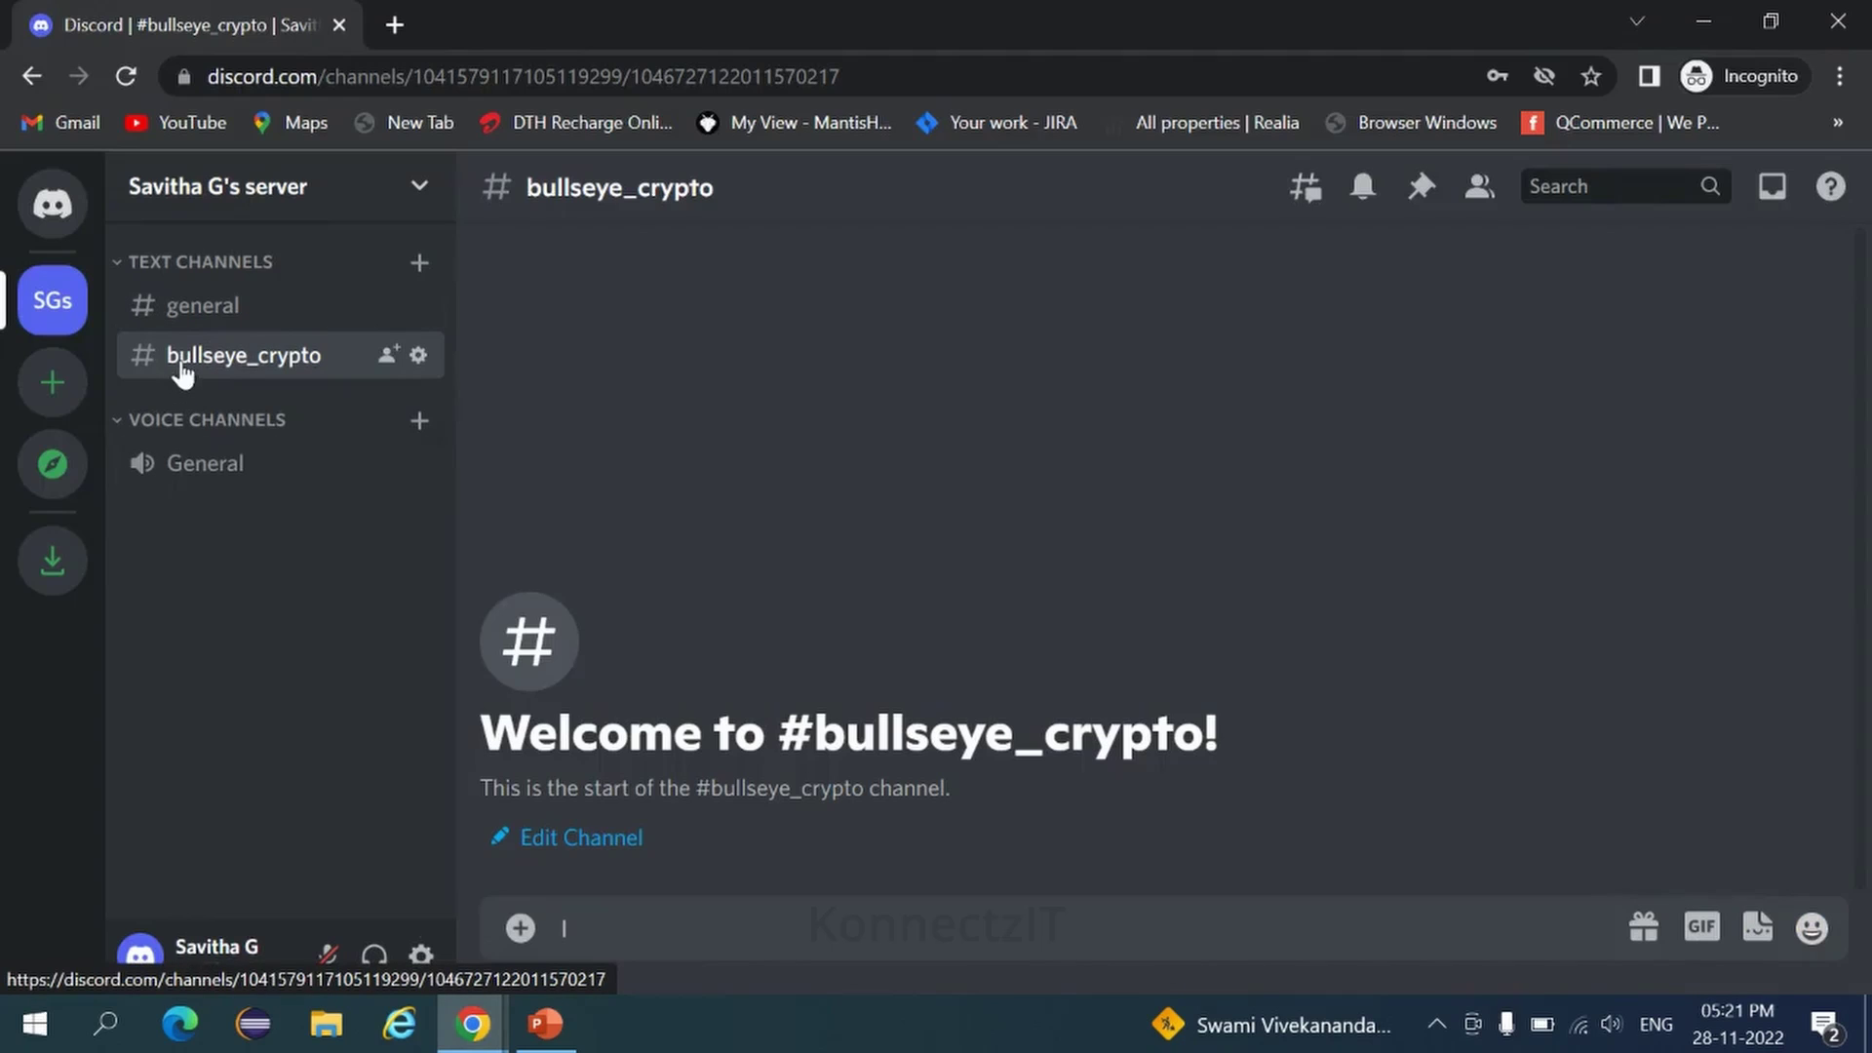
Create a new webhook in the bullseye_crypto channel's Integrations settings.
{"action": "left_click", "coordinate": [419, 355]}
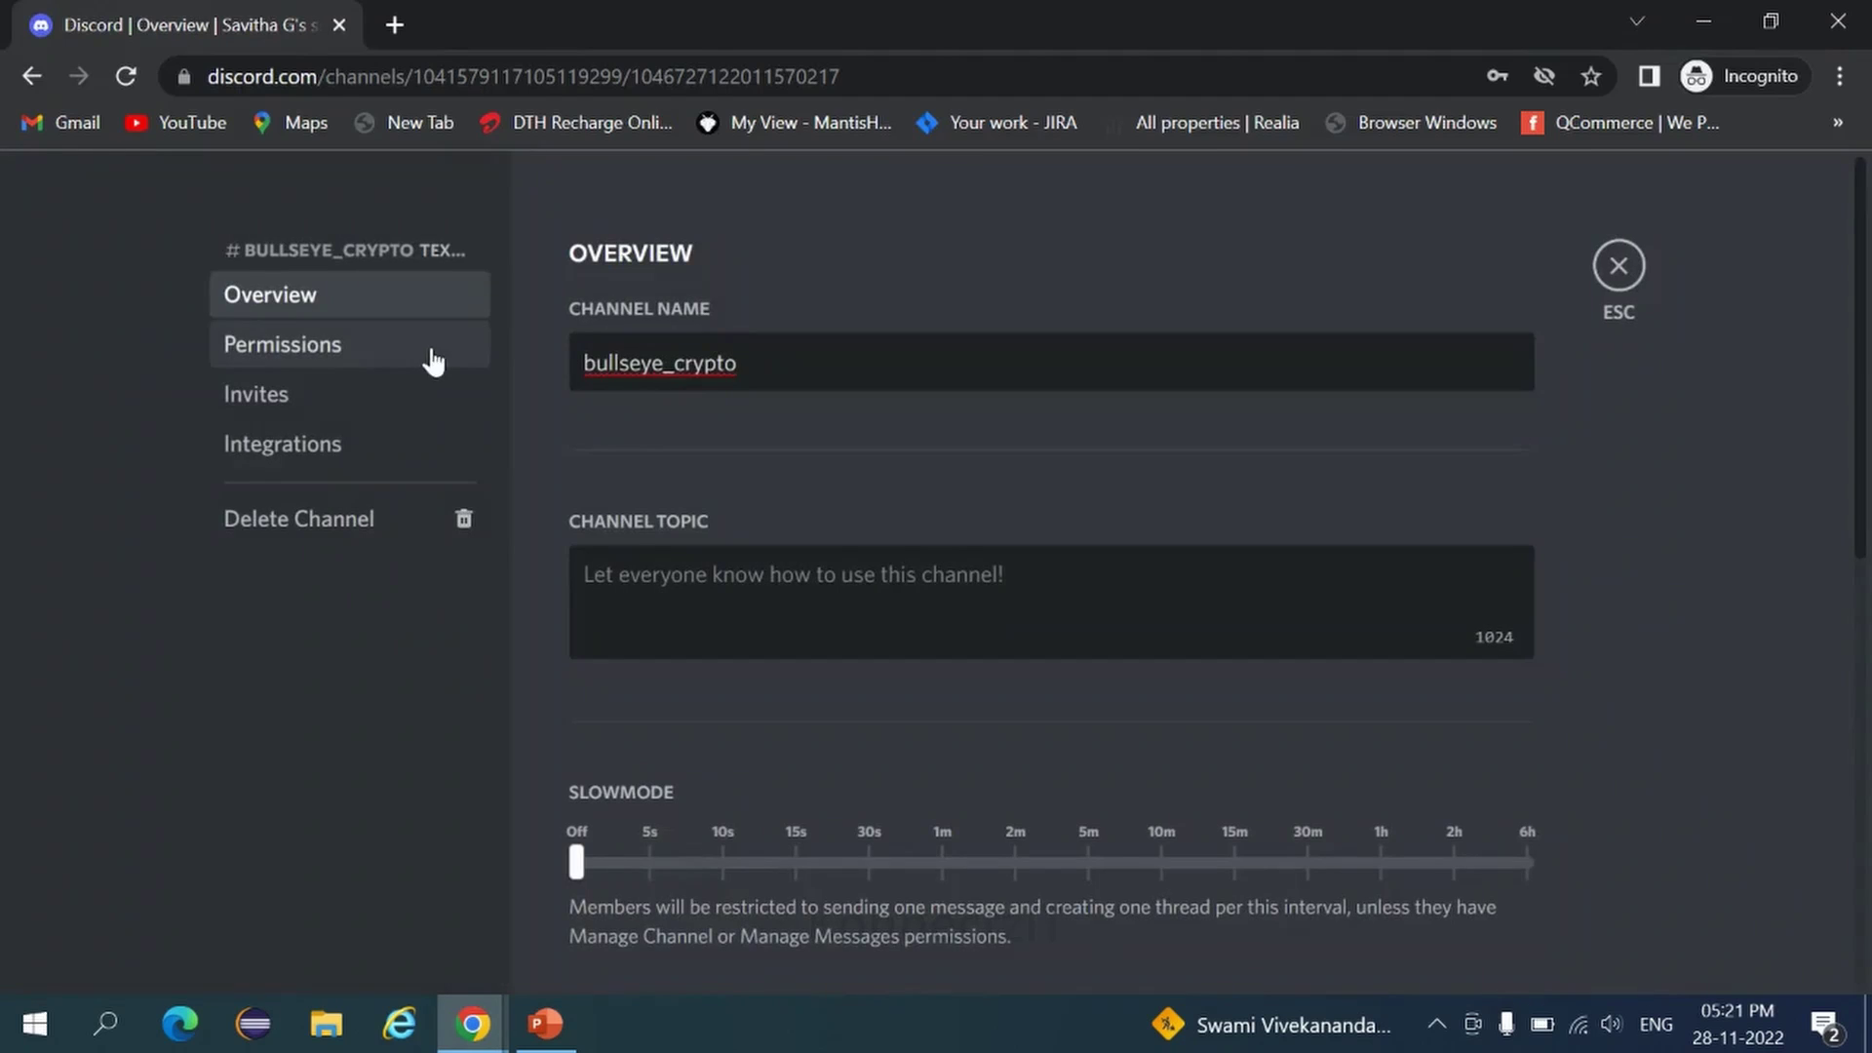
{"action": "left_click", "coordinate": [251, 448]}
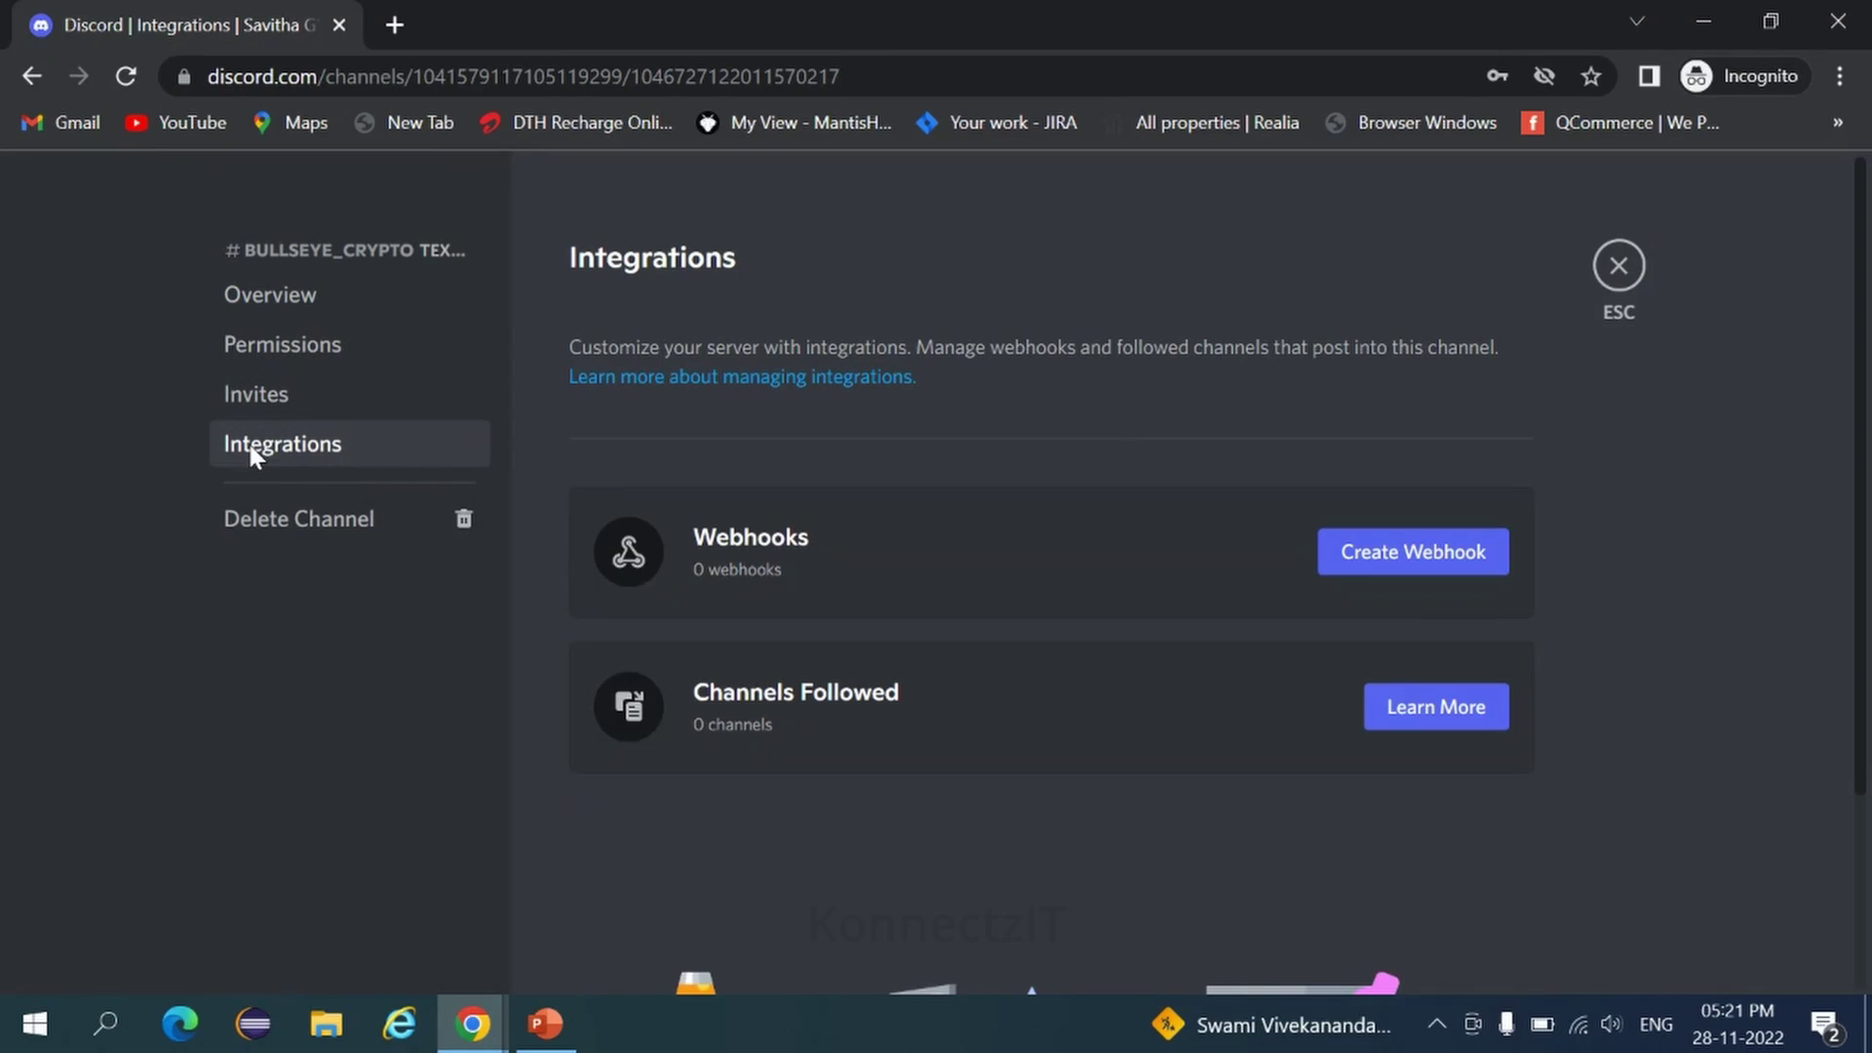
{"action": "left_click", "coordinate": [1391, 565]}
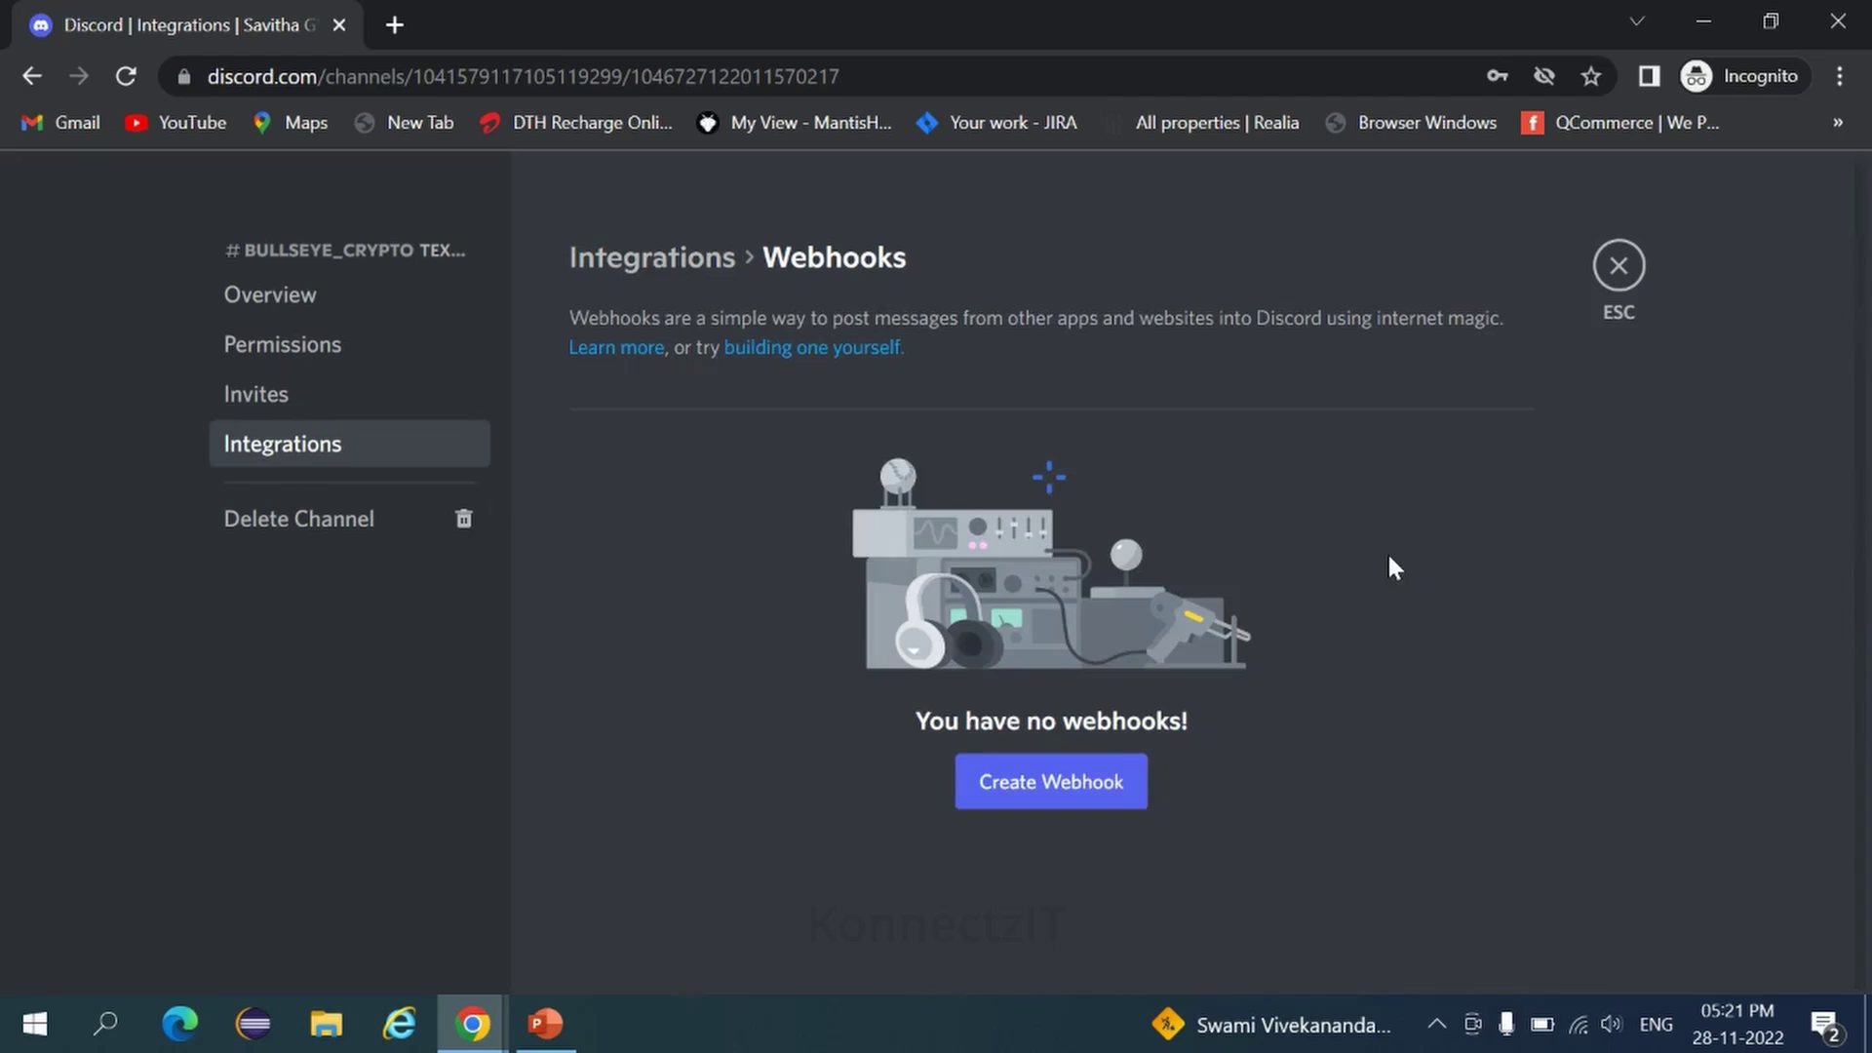
{"action": "left_click", "coordinate": [1052, 780]}
Rename the webhook to Bullseye_Crypto and copy its webhook URL.
{"action": "scroll", "coordinate": [999, 943], "scroll_direction": "down", "scroll_amount": 2}
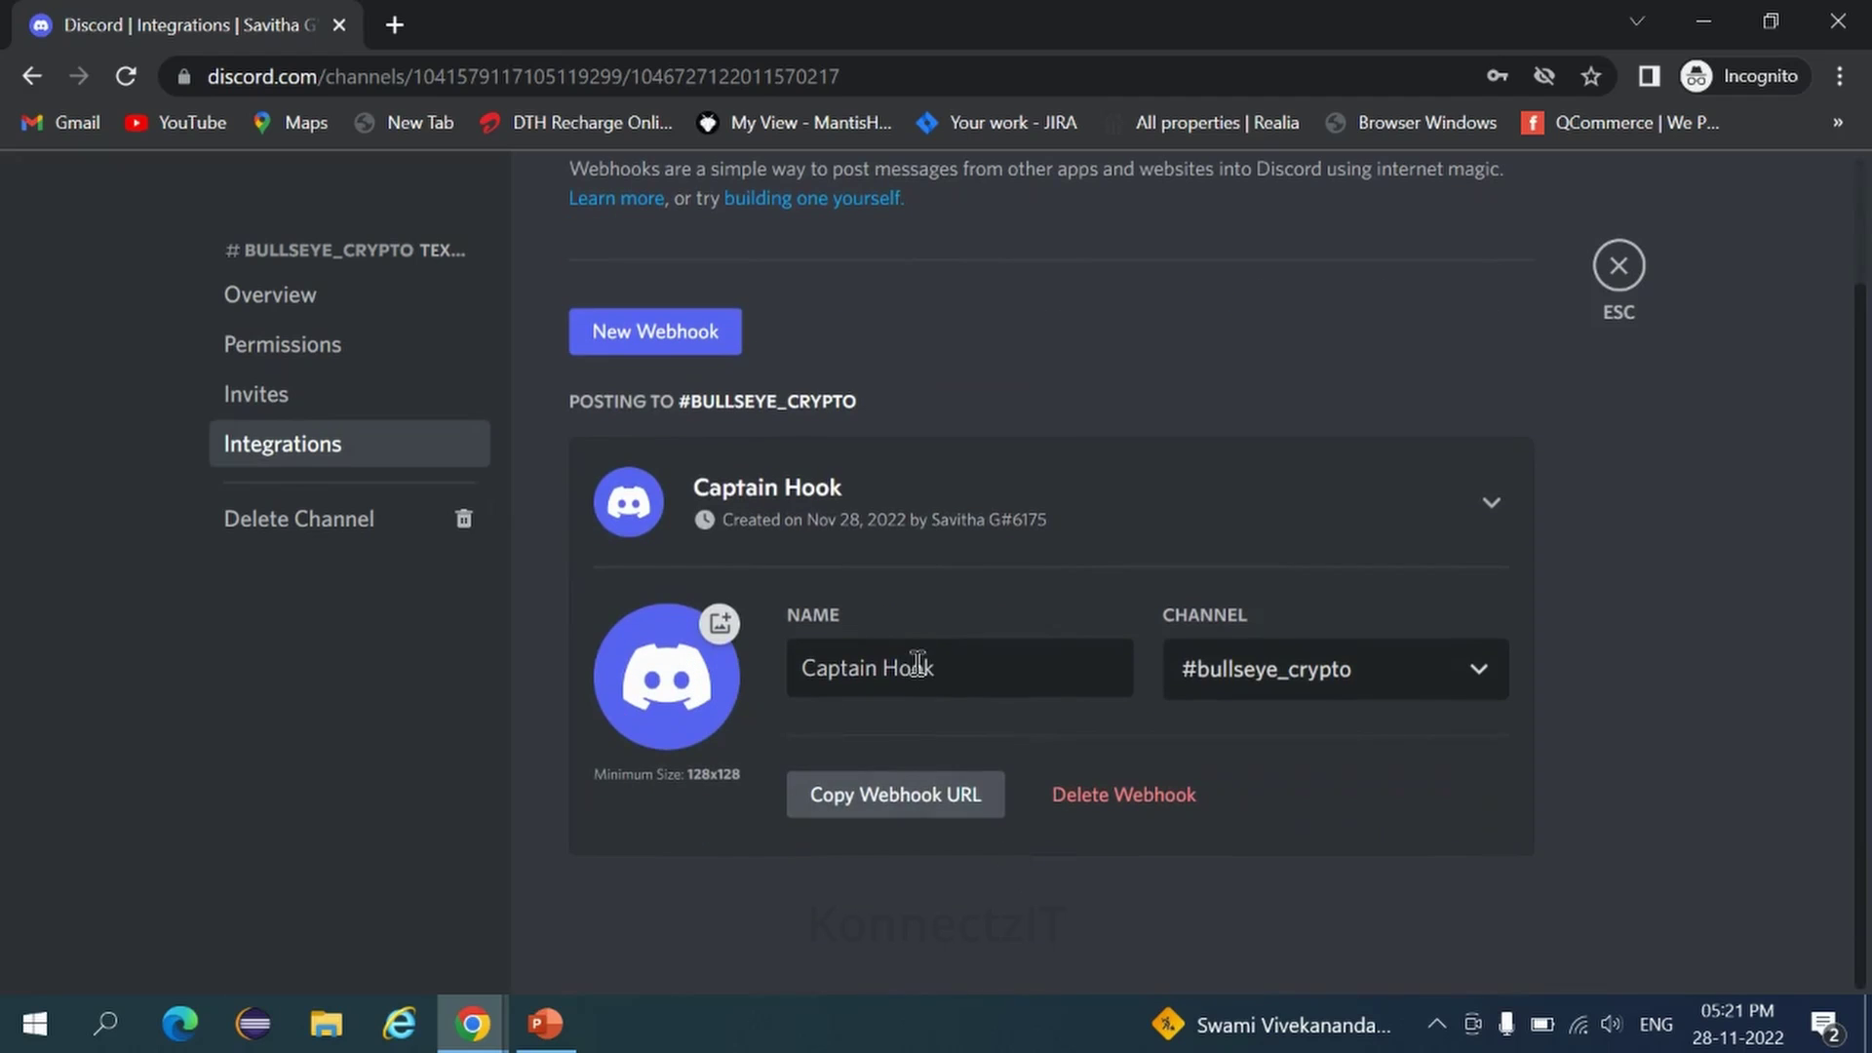
{"action": "left_click_drag", "start_coordinate": [950, 669], "coordinate": [783, 679]}
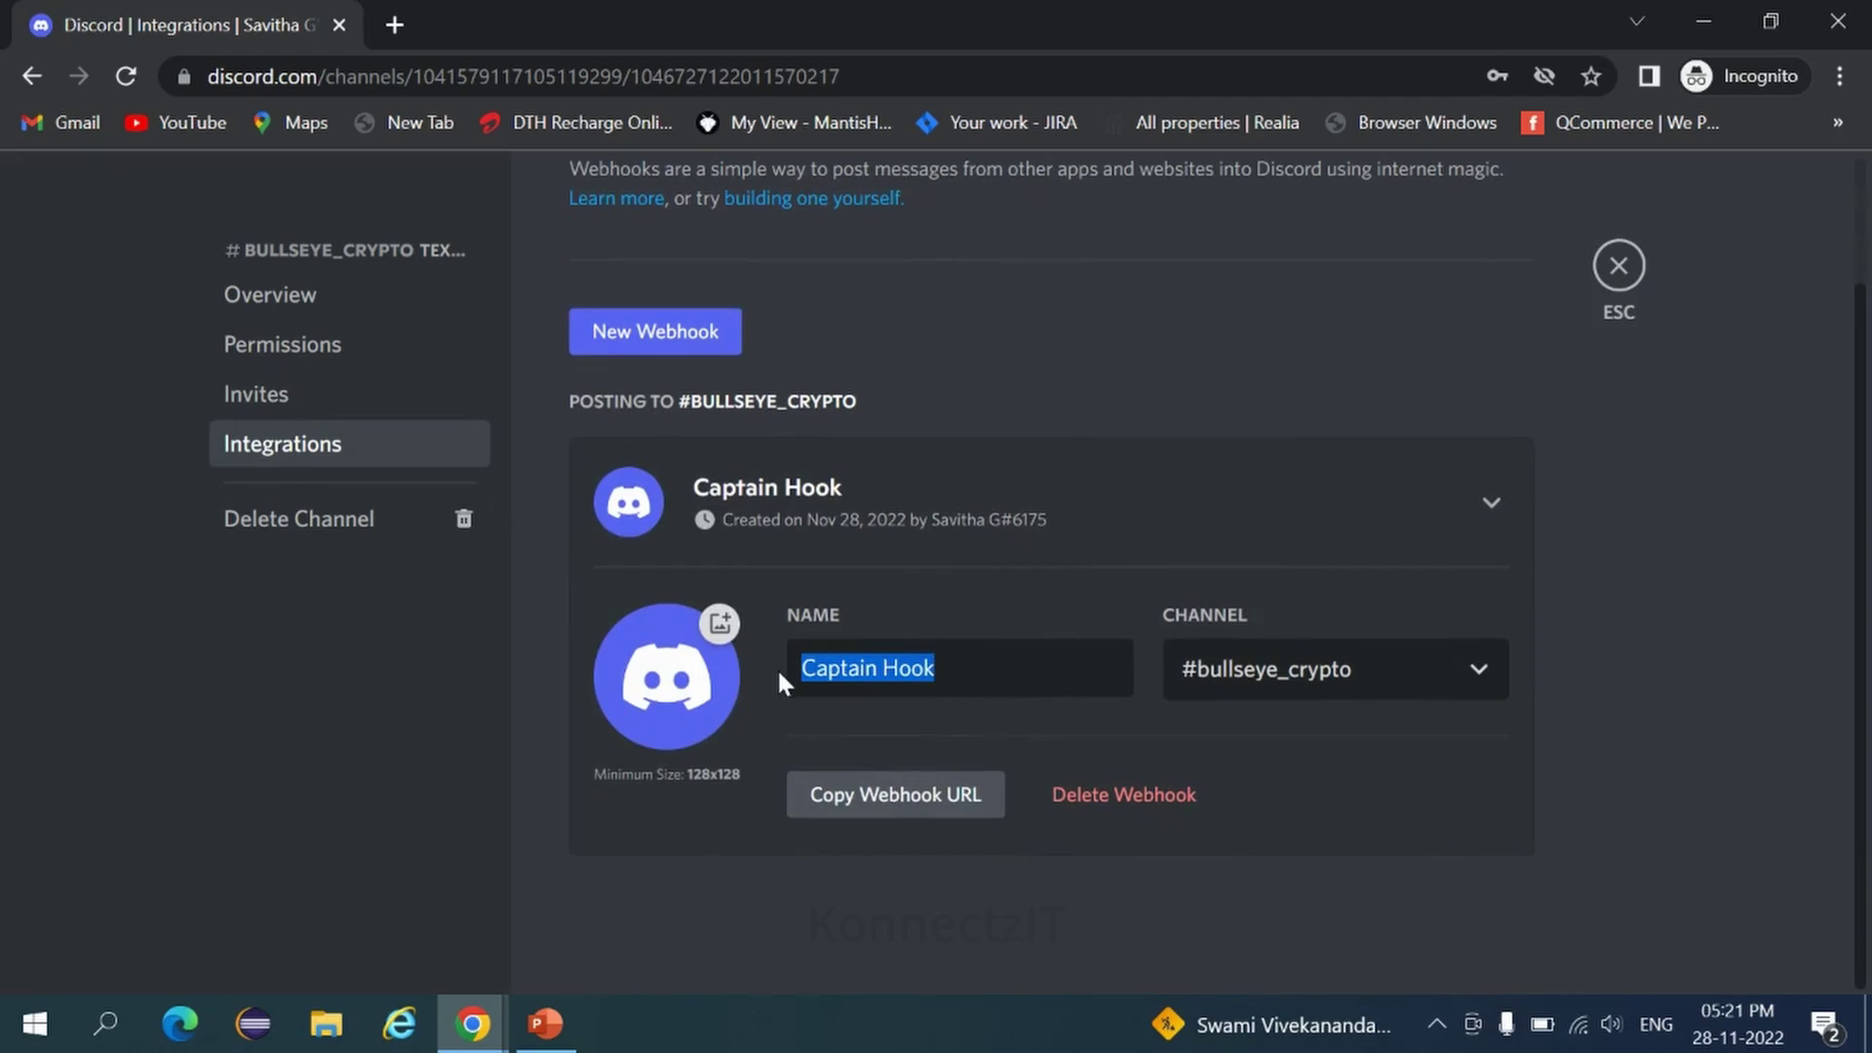
{"action": "type", "text": "B"}
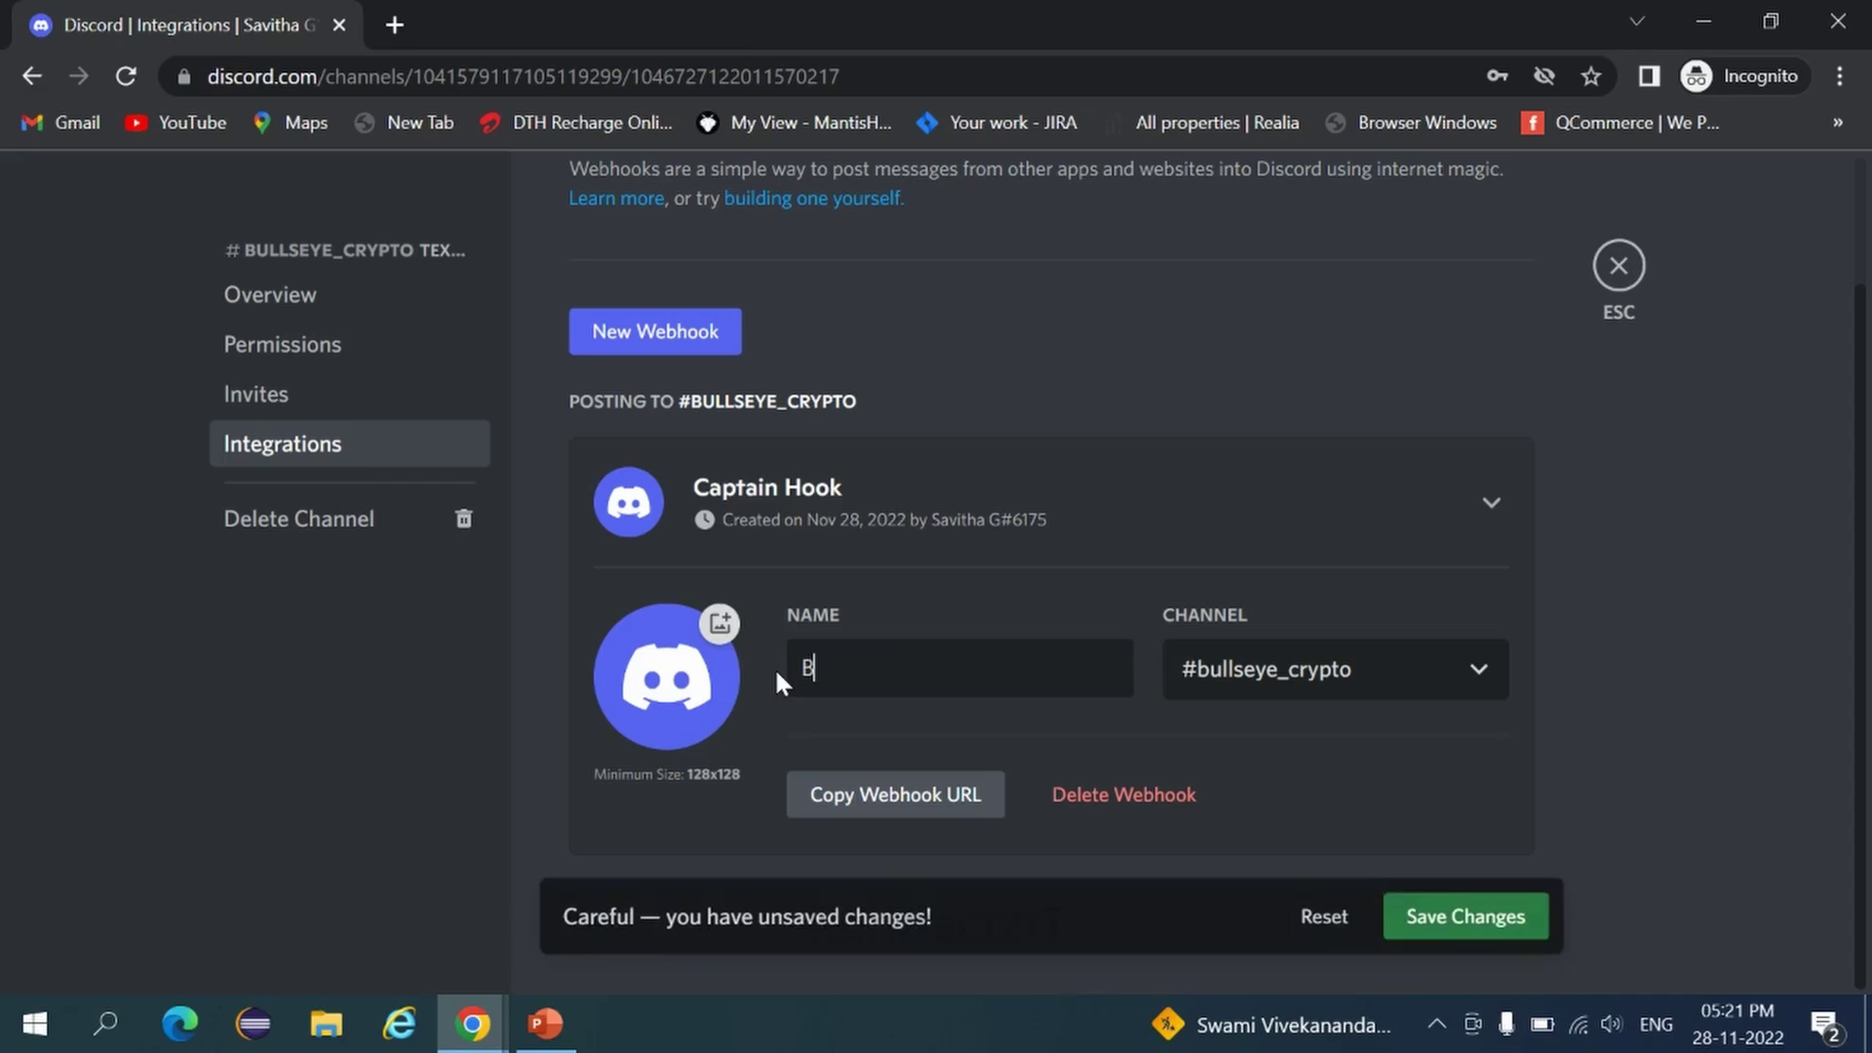
{"action": "type", "text": "ullseye"}
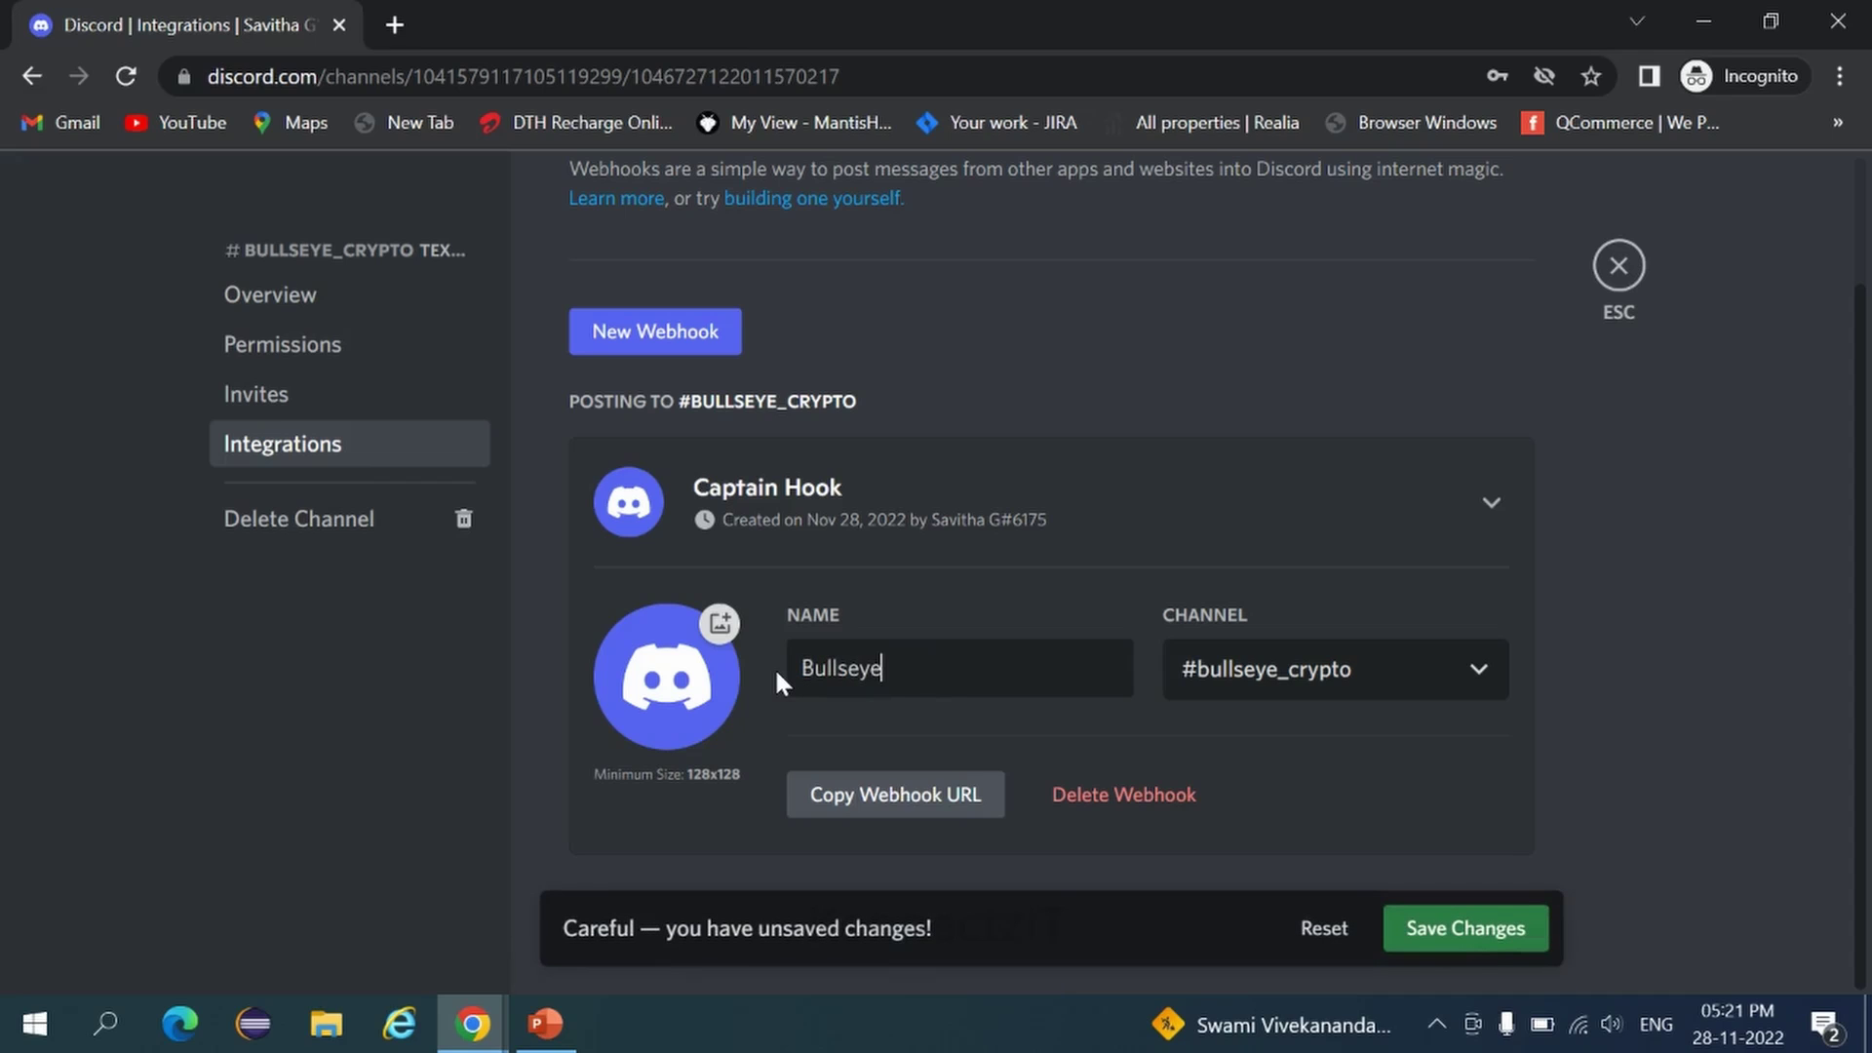
{"action": "type", "text": "_Crypto"}
{"action": "left_click", "coordinate": [885, 807]}
{"action": "left_click", "coordinate": [472, 1023]}
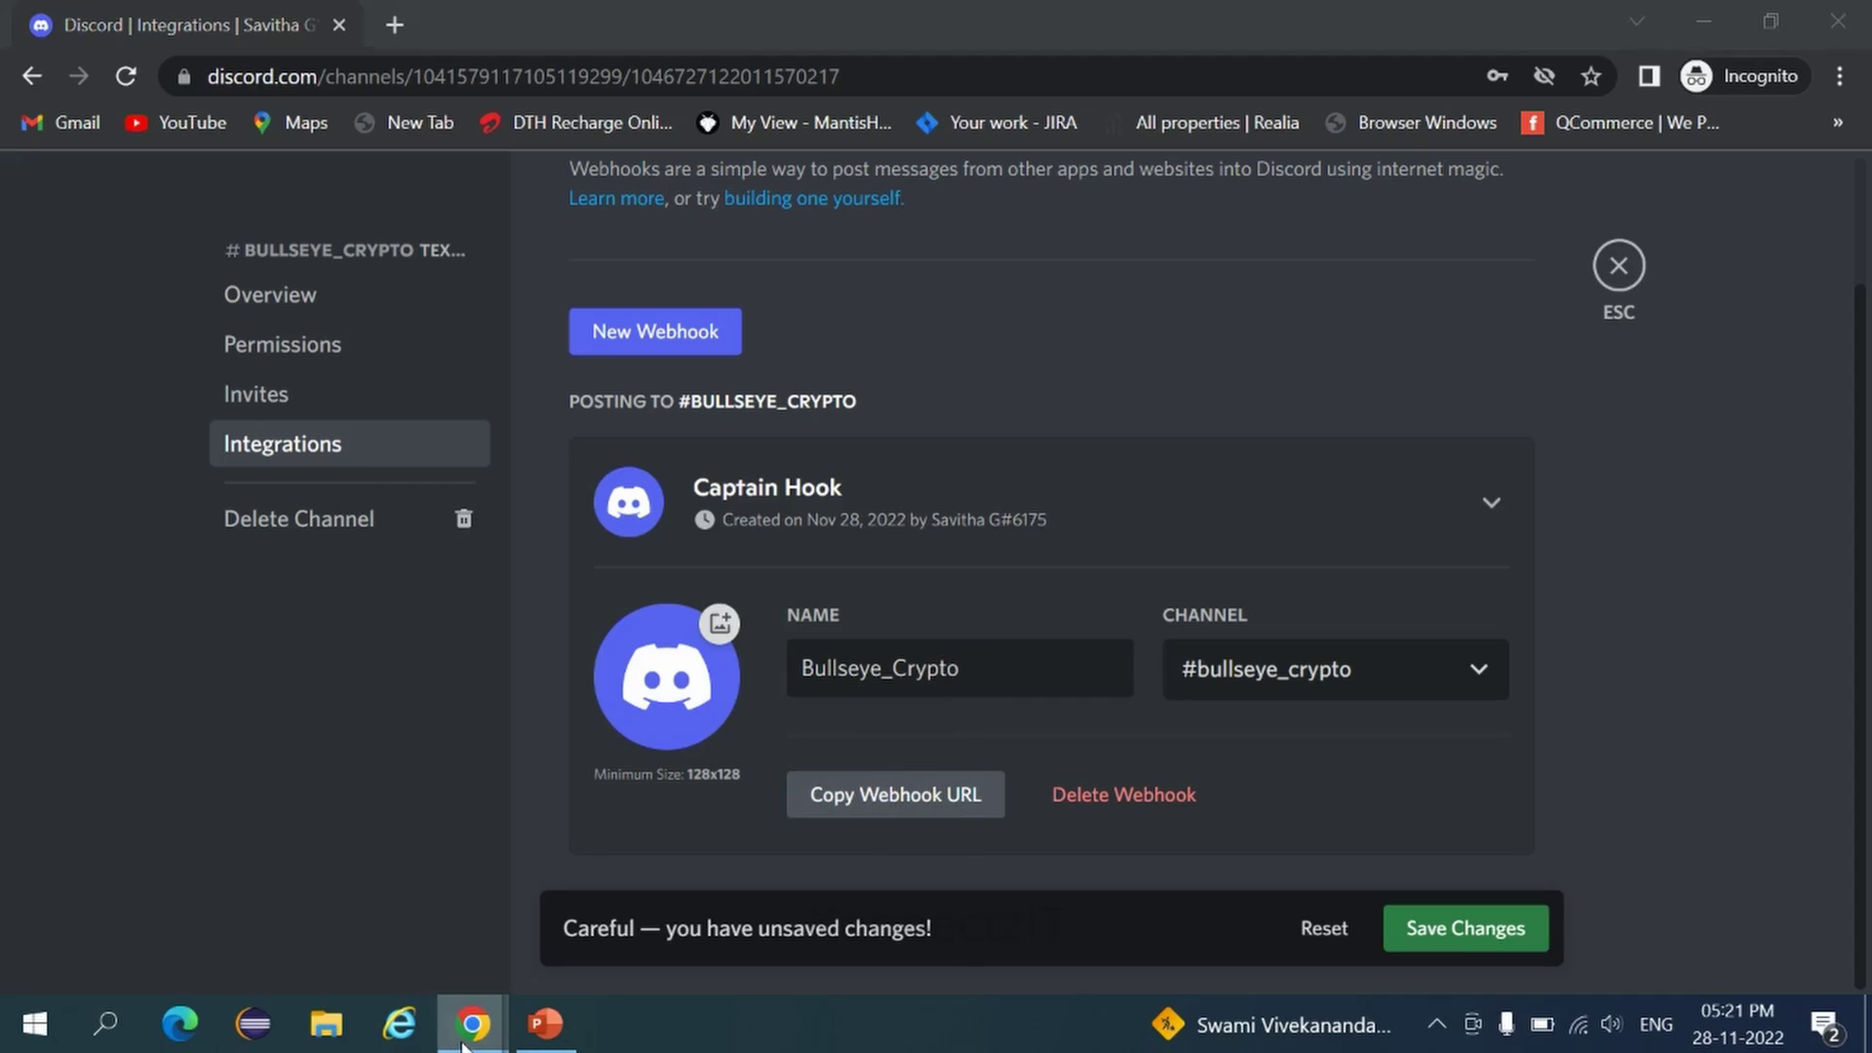
Paste the copied webhook URL into KonnectzIT's Discord authorisation and confirm it.
{"action": "left_click", "coordinate": [227, 941]}
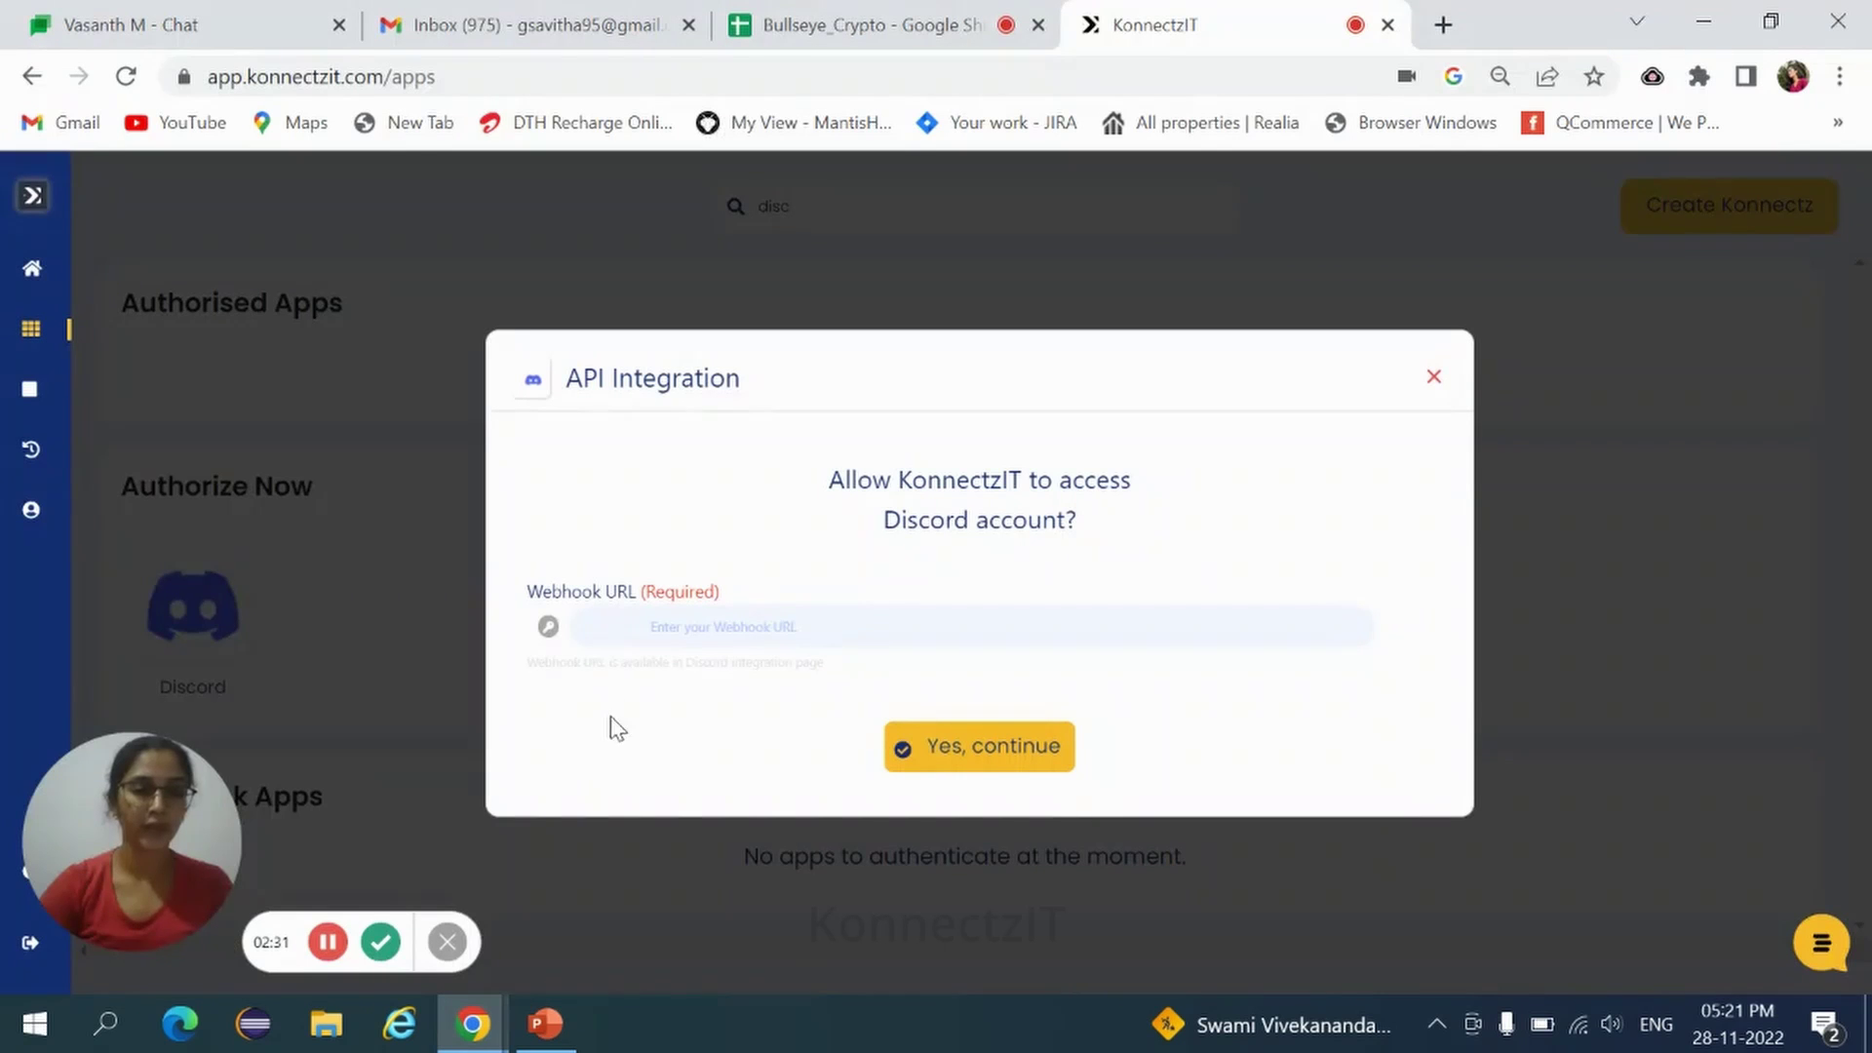
{"action": "left_click", "coordinate": [602, 632]}
{"action": "key", "text": "ctrl+v"}
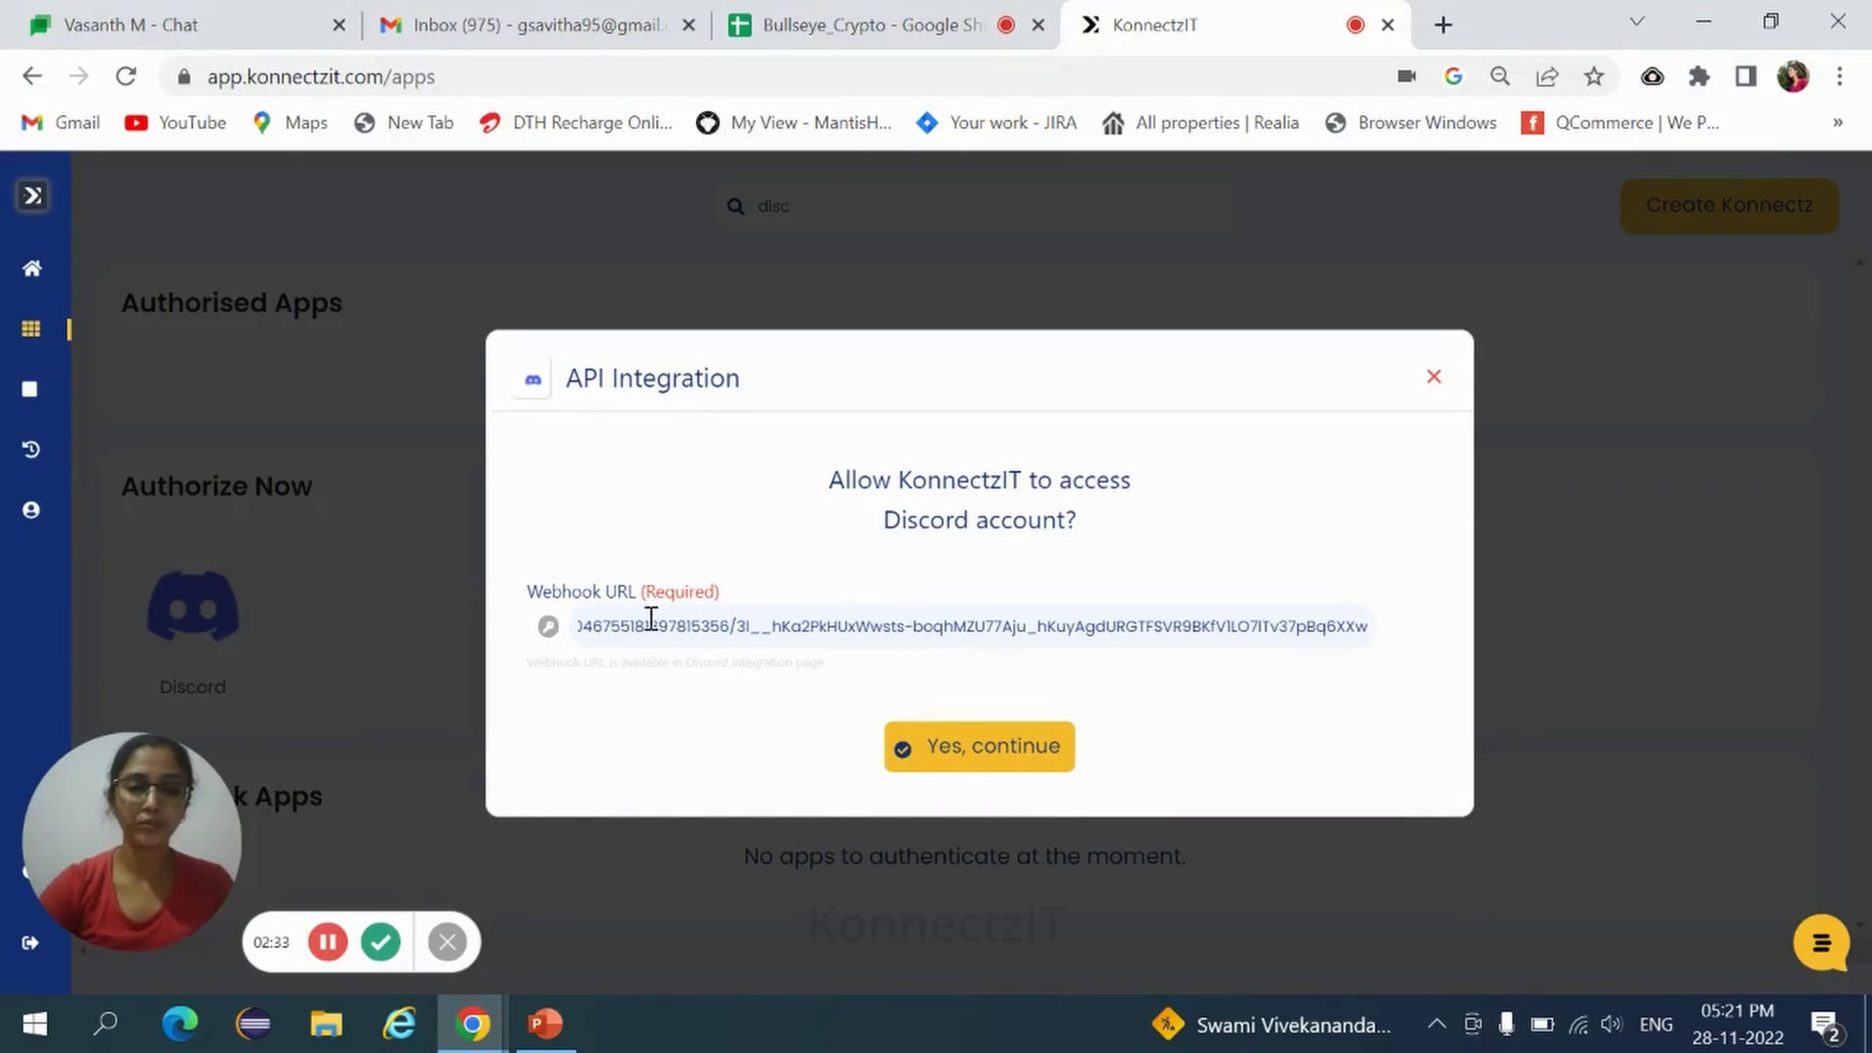
{"action": "left_click", "coordinate": [975, 747]}
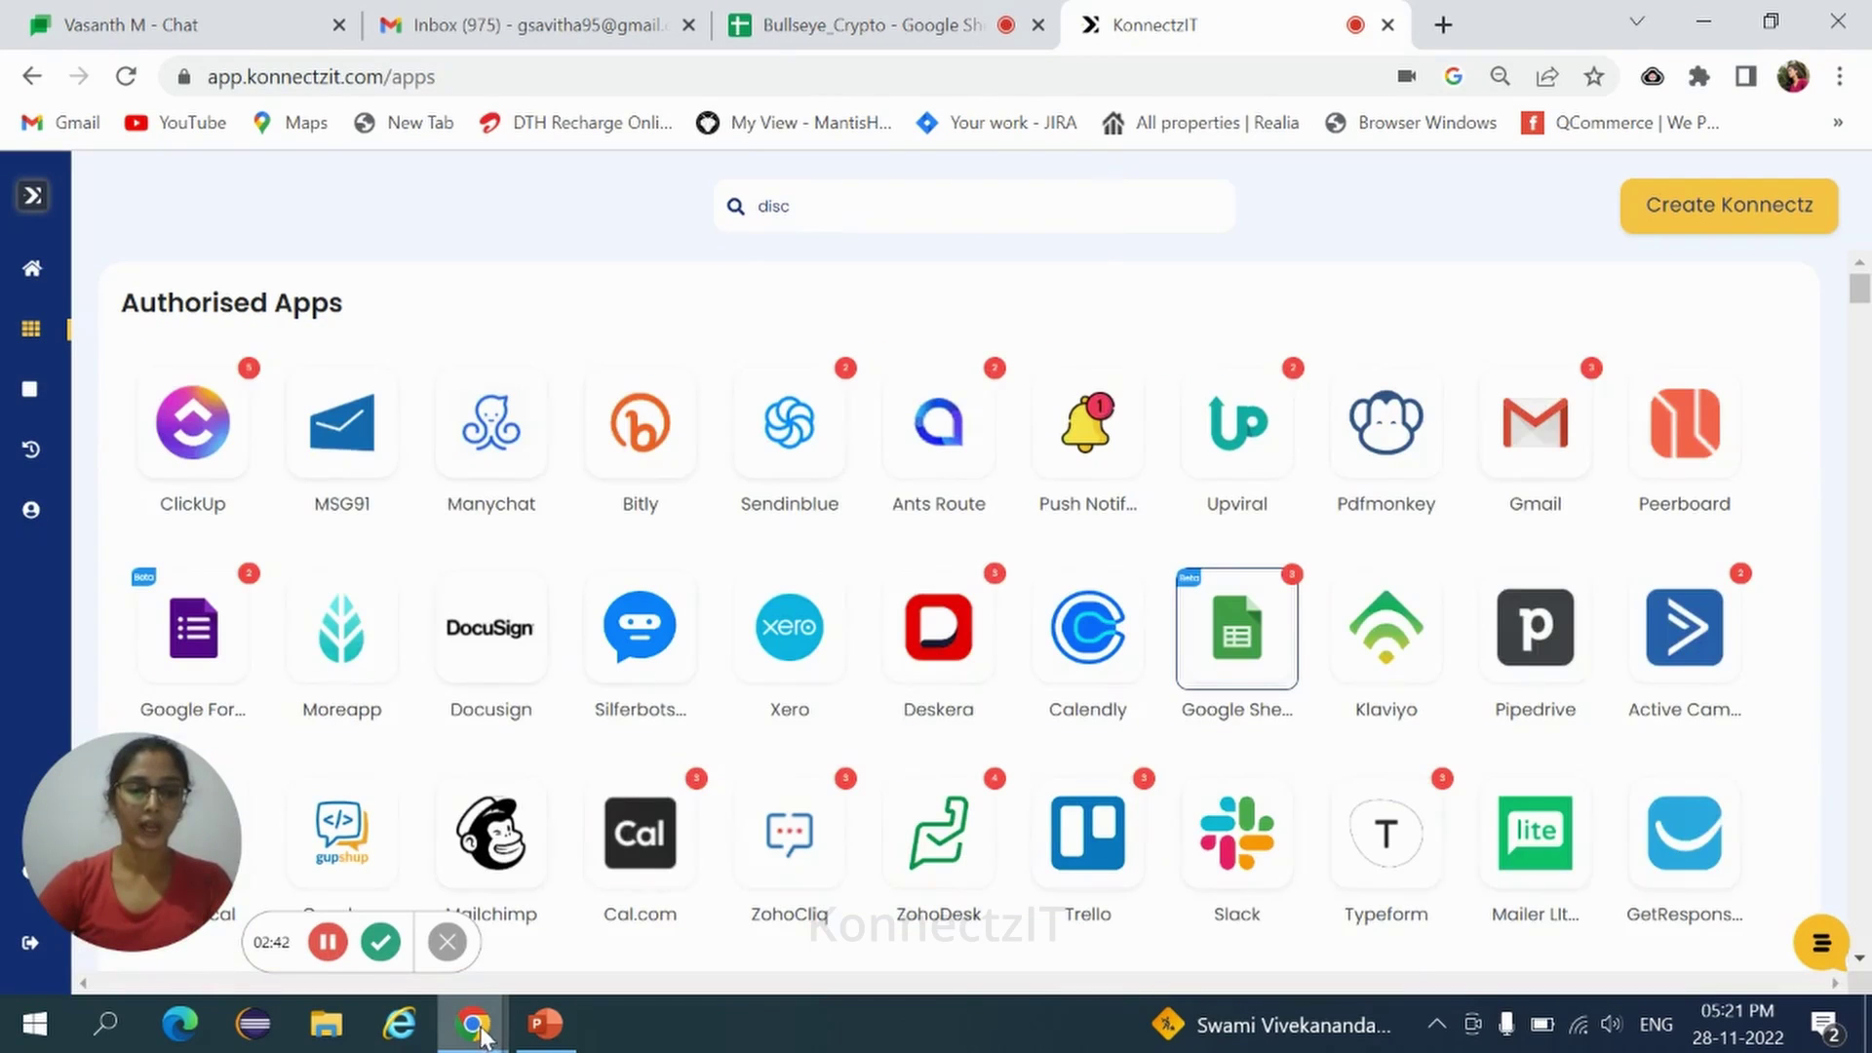
Save the webhook's new Bullseye_Crypto name in Discord and close the channel settings.
{"action": "mouse_move", "coordinate": [478, 1025]}
{"action": "left_click", "coordinate": [481, 949]}
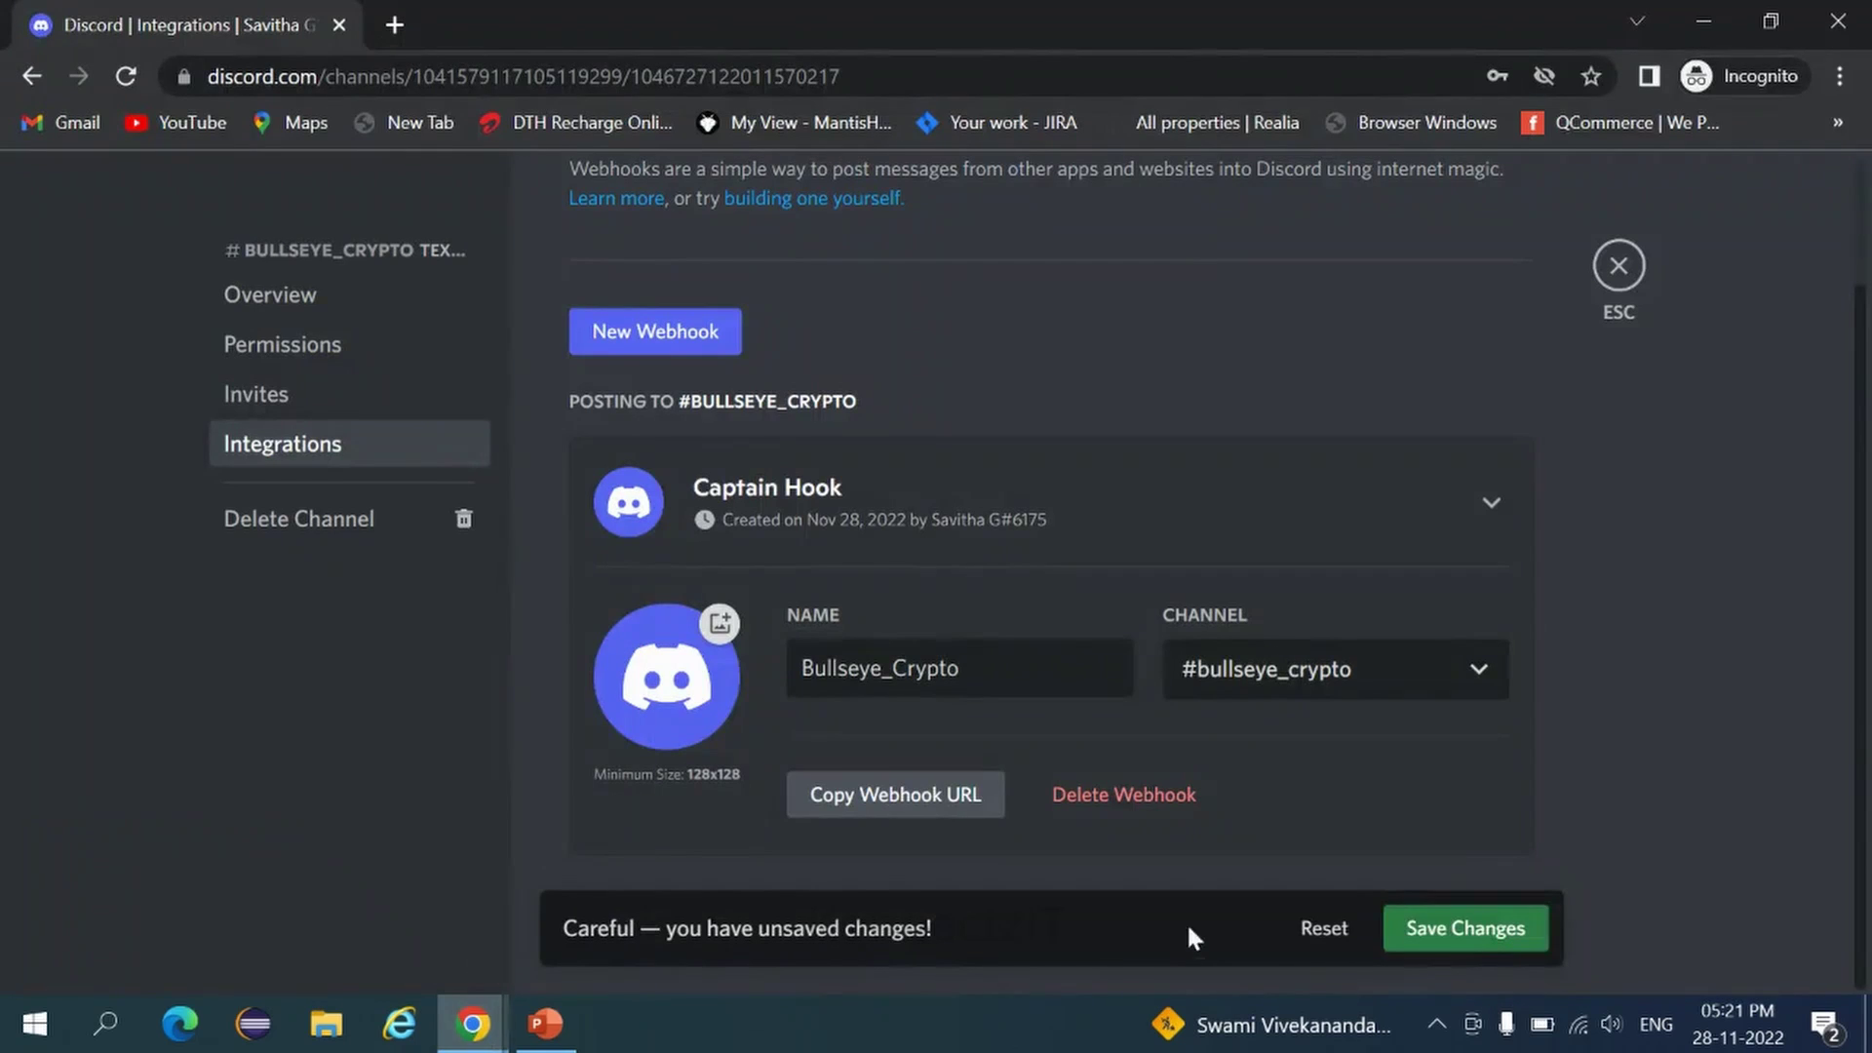
{"action": "left_click", "coordinate": [1423, 940]}
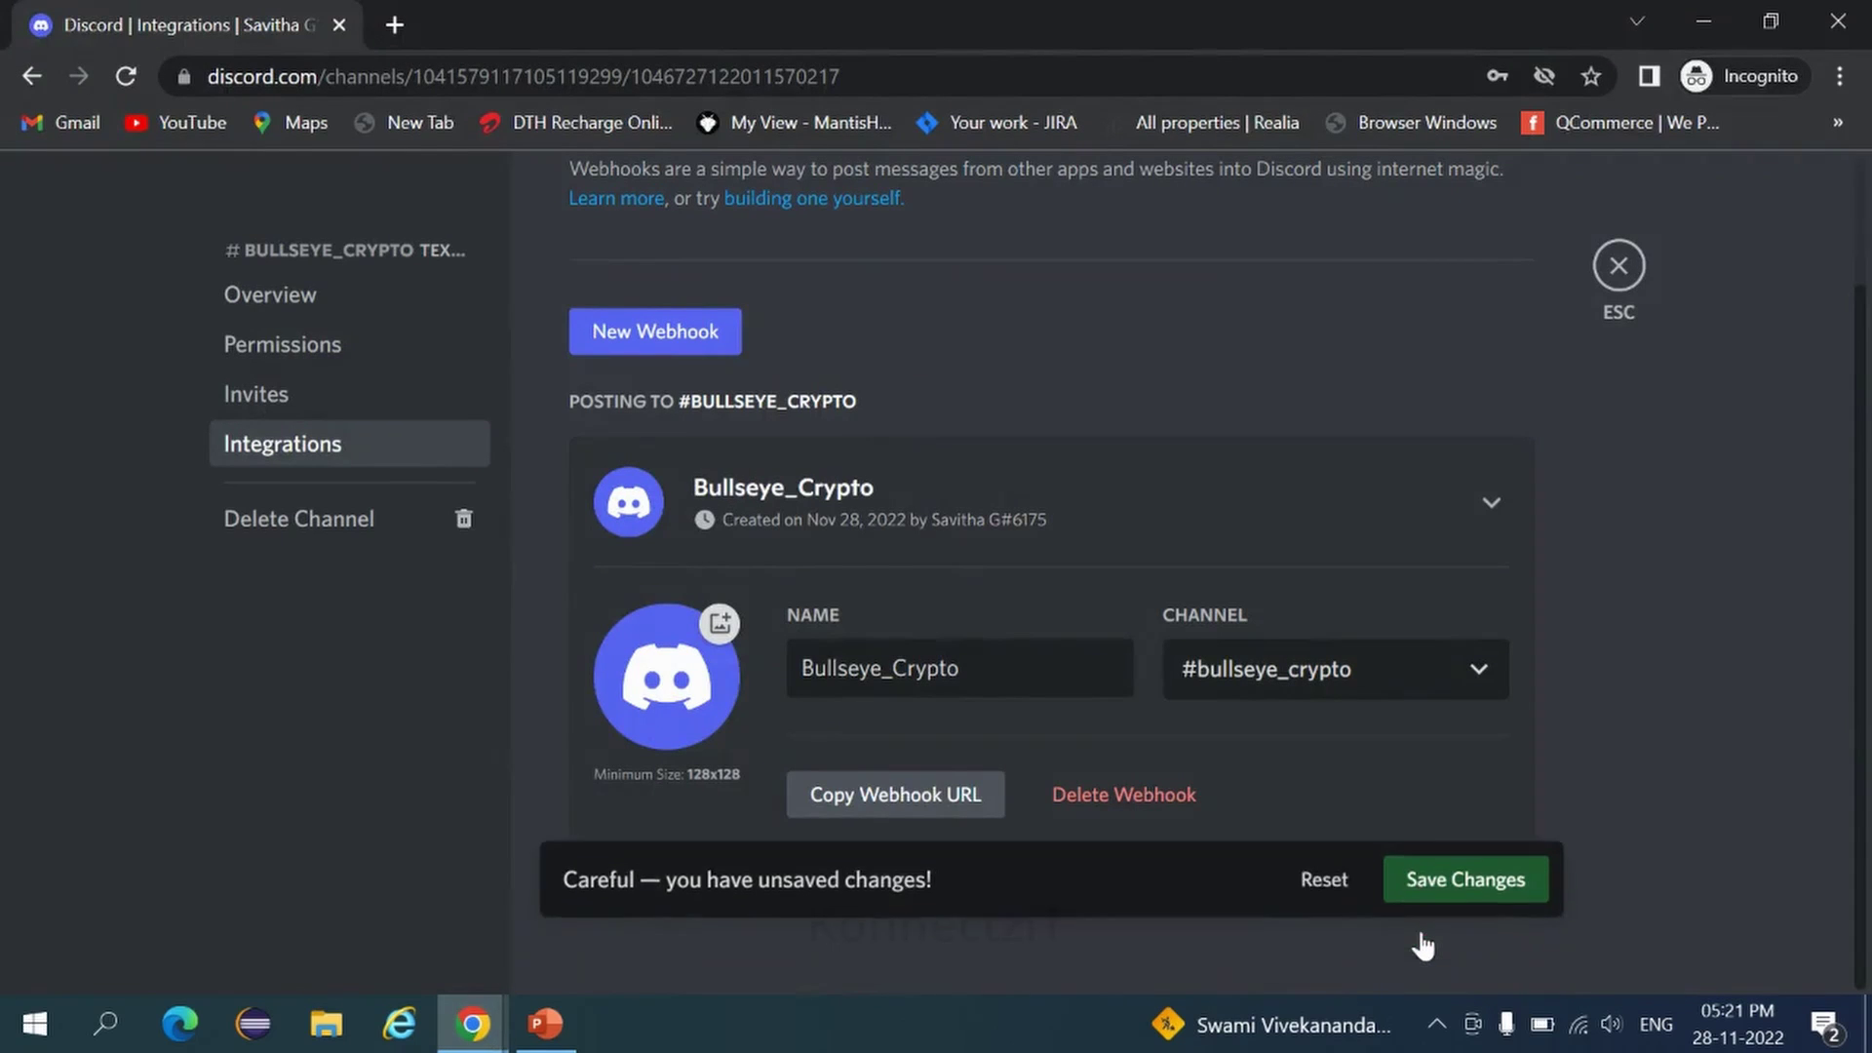
{"action": "key", "text": "Escape"}
Start building a new Konnect in KonnectzIT.
{"action": "mouse_move", "coordinate": [496, 1041]}
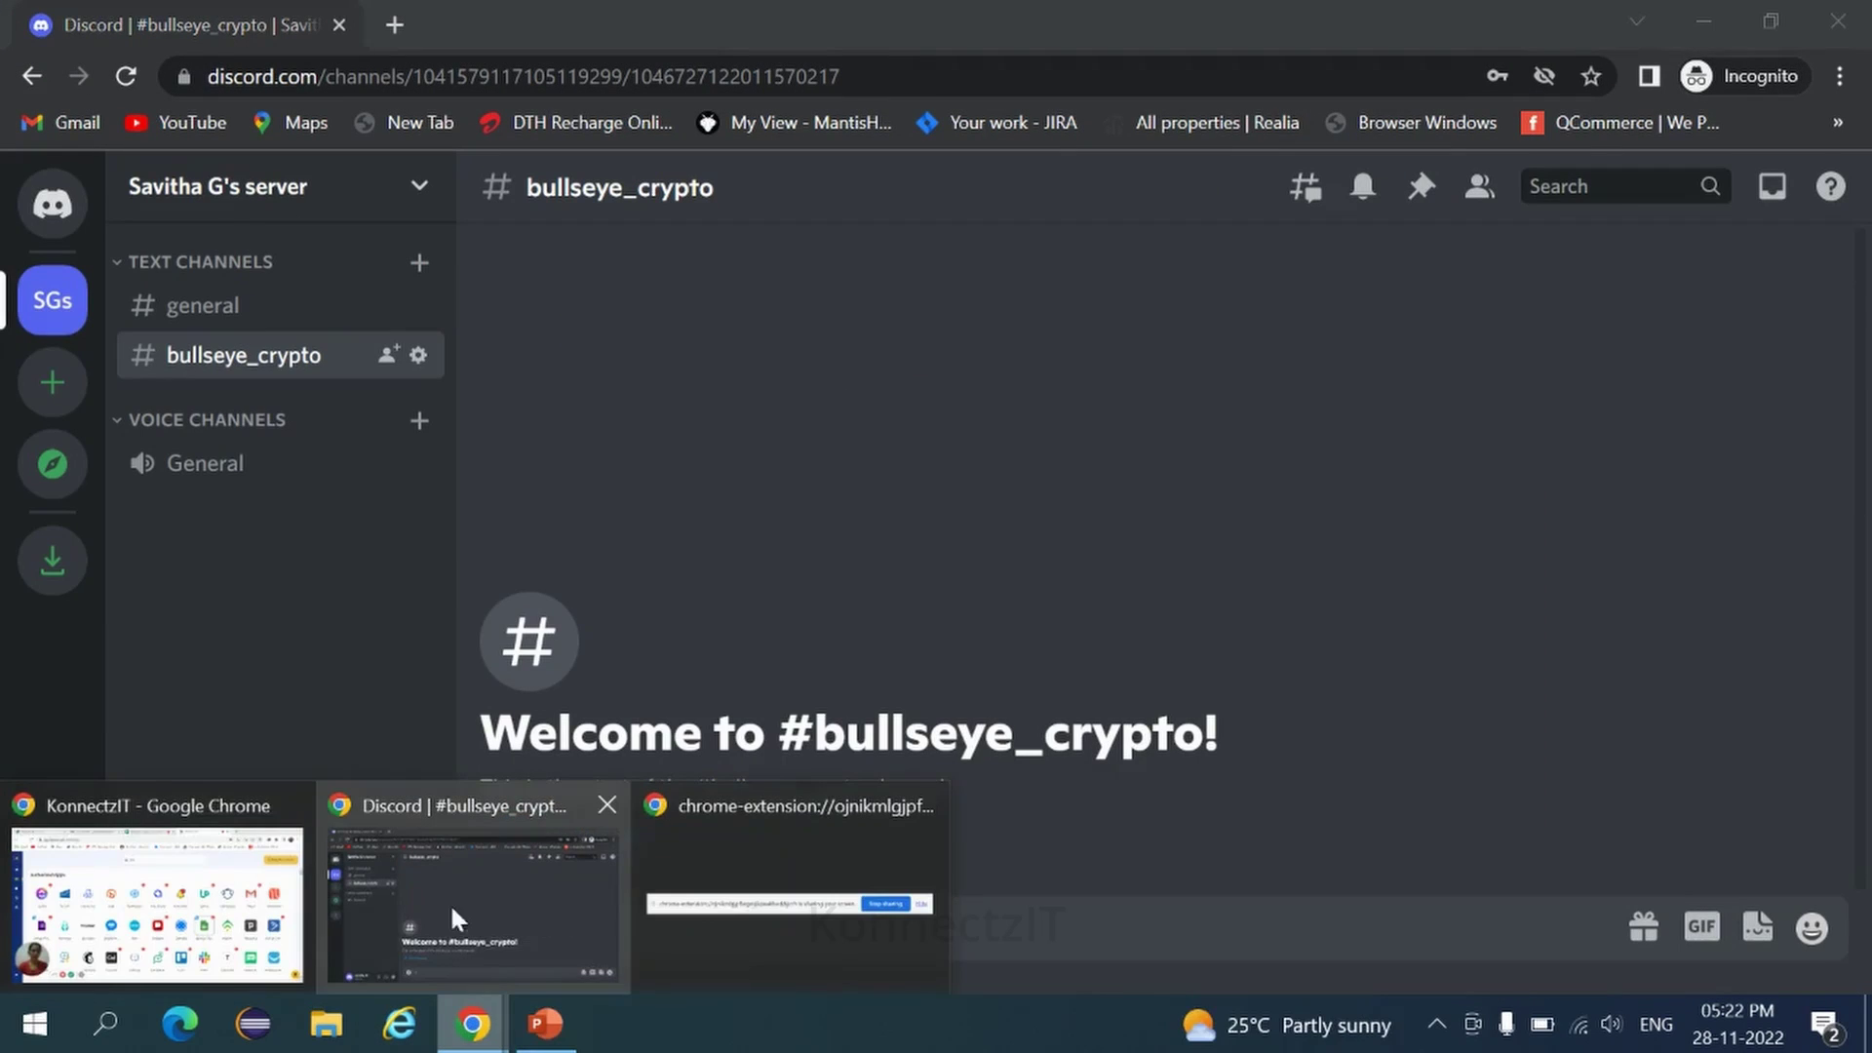
{"action": "left_click", "coordinate": [108, 887]}
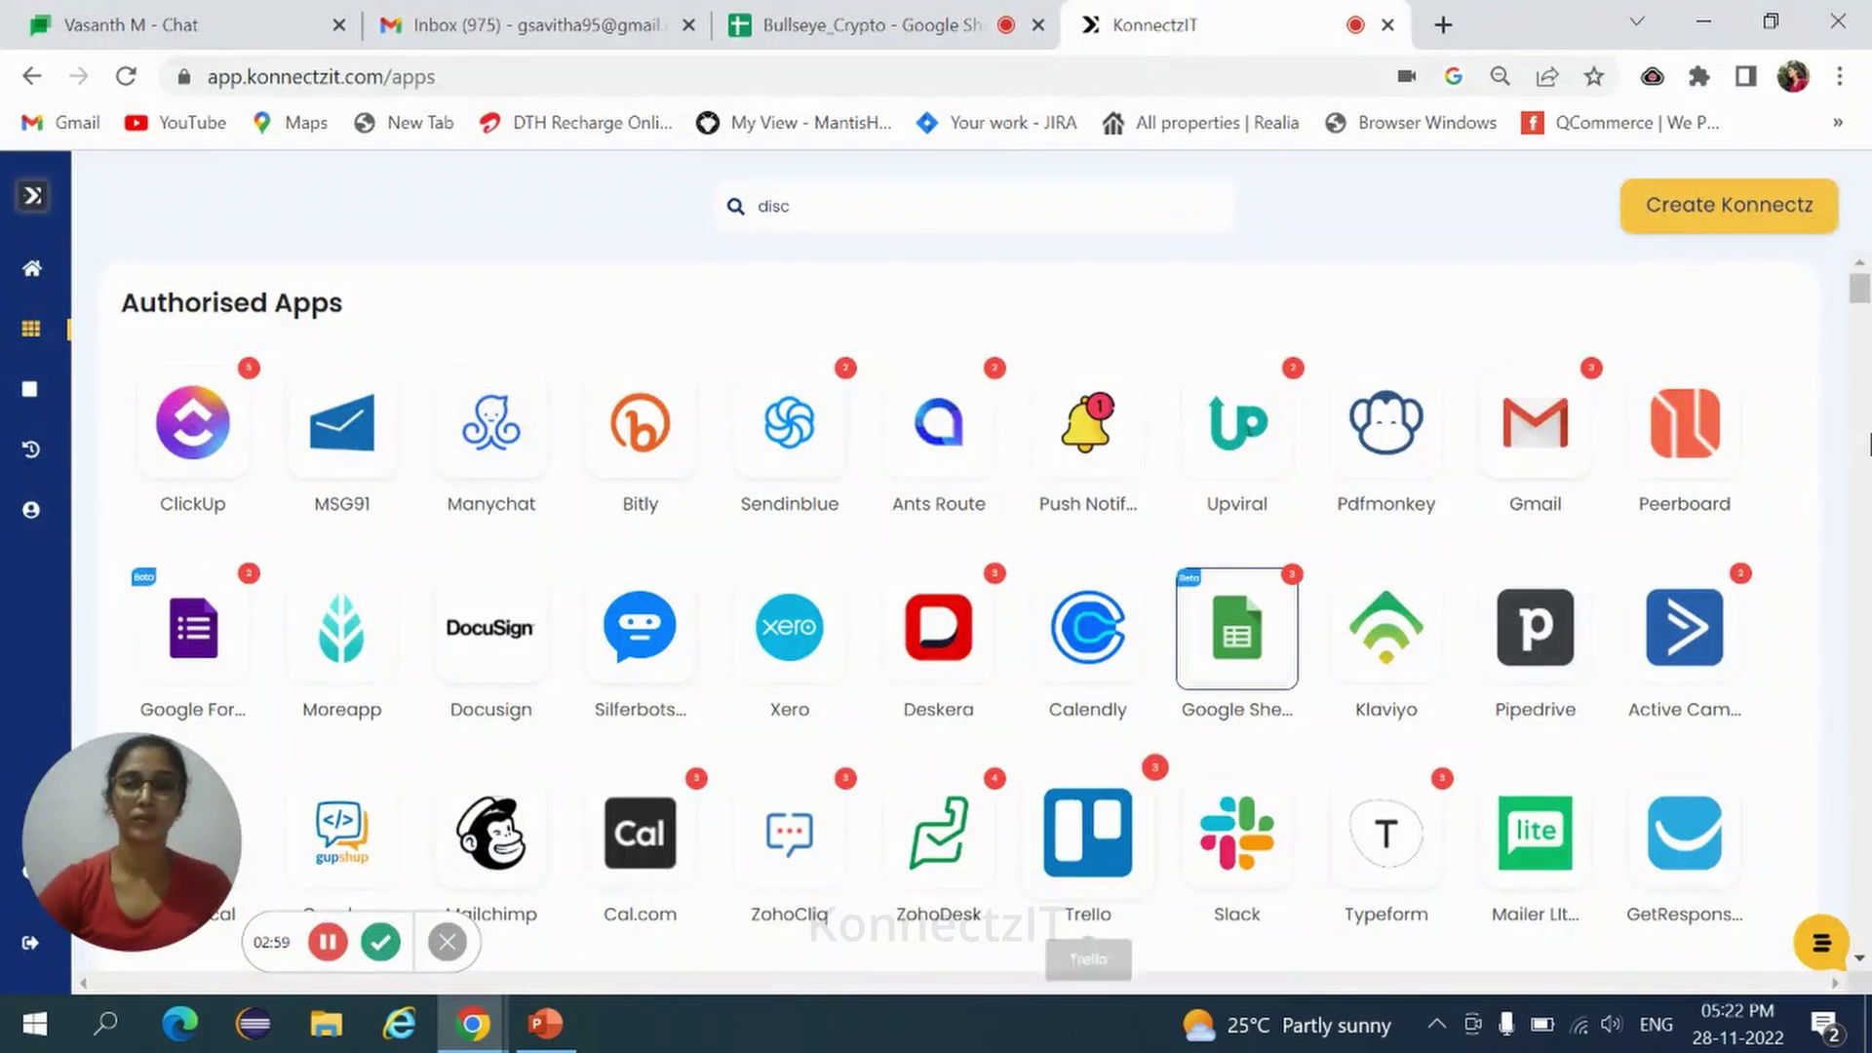
{"action": "left_click", "coordinate": [1721, 216]}
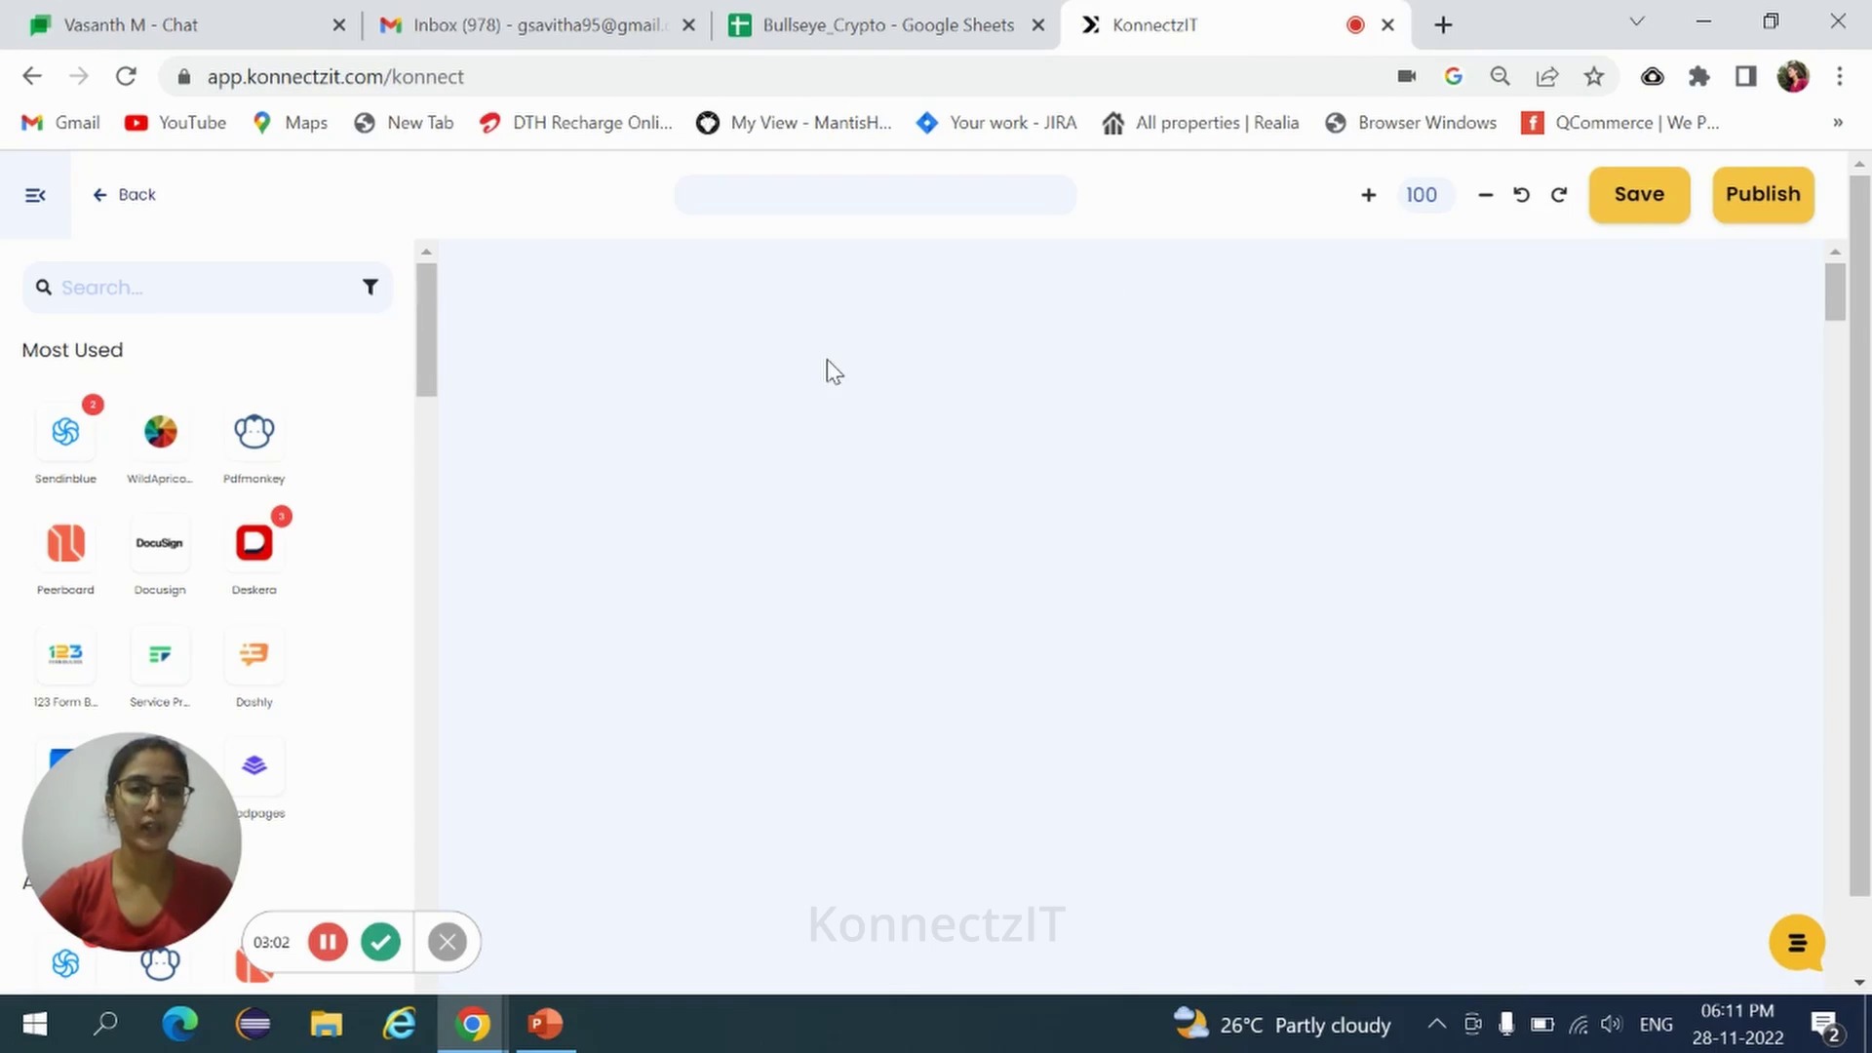
Name the workflow GoogleSheets-Discord and search the app list for 'goog'.
{"action": "left_click", "coordinate": [709, 197]}
{"action": "type", "text": "Google"}
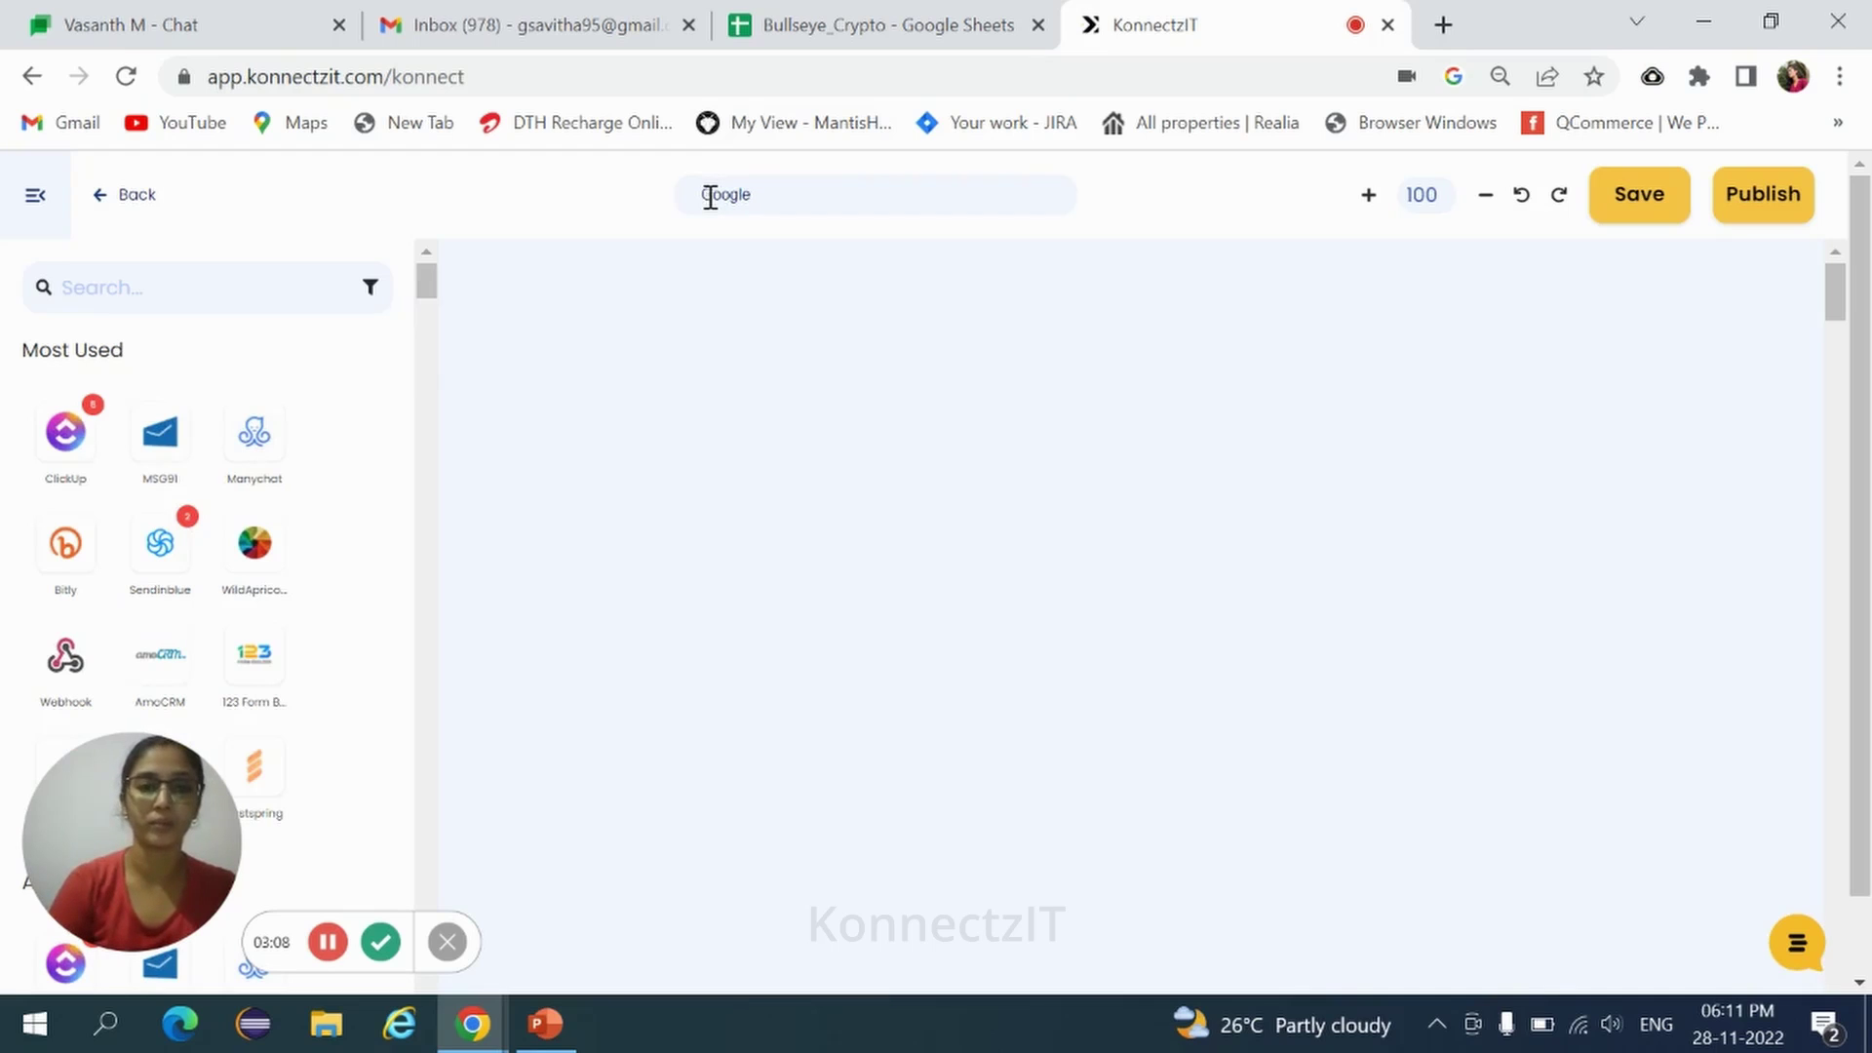
{"action": "type", "text": "Sheets-Discord"}
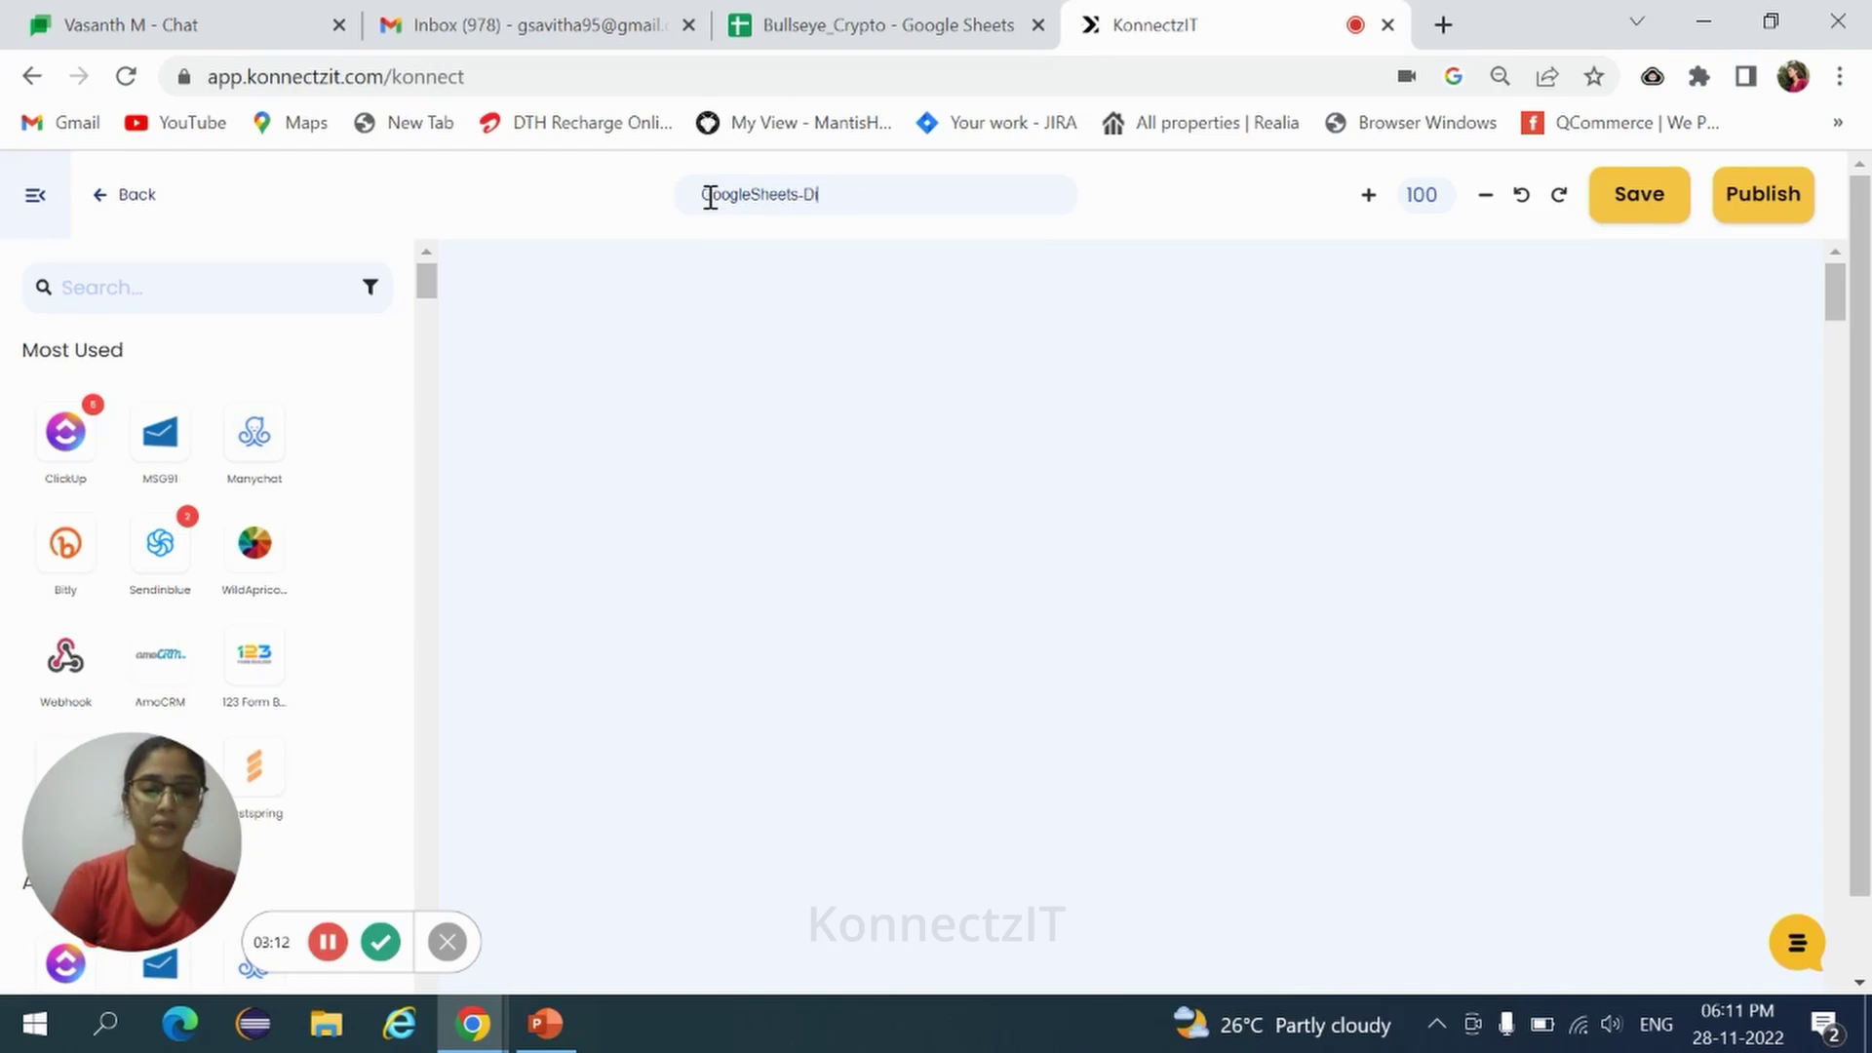
{"action": "left_click", "coordinate": [113, 290]}
{"action": "type", "text": "goo"}
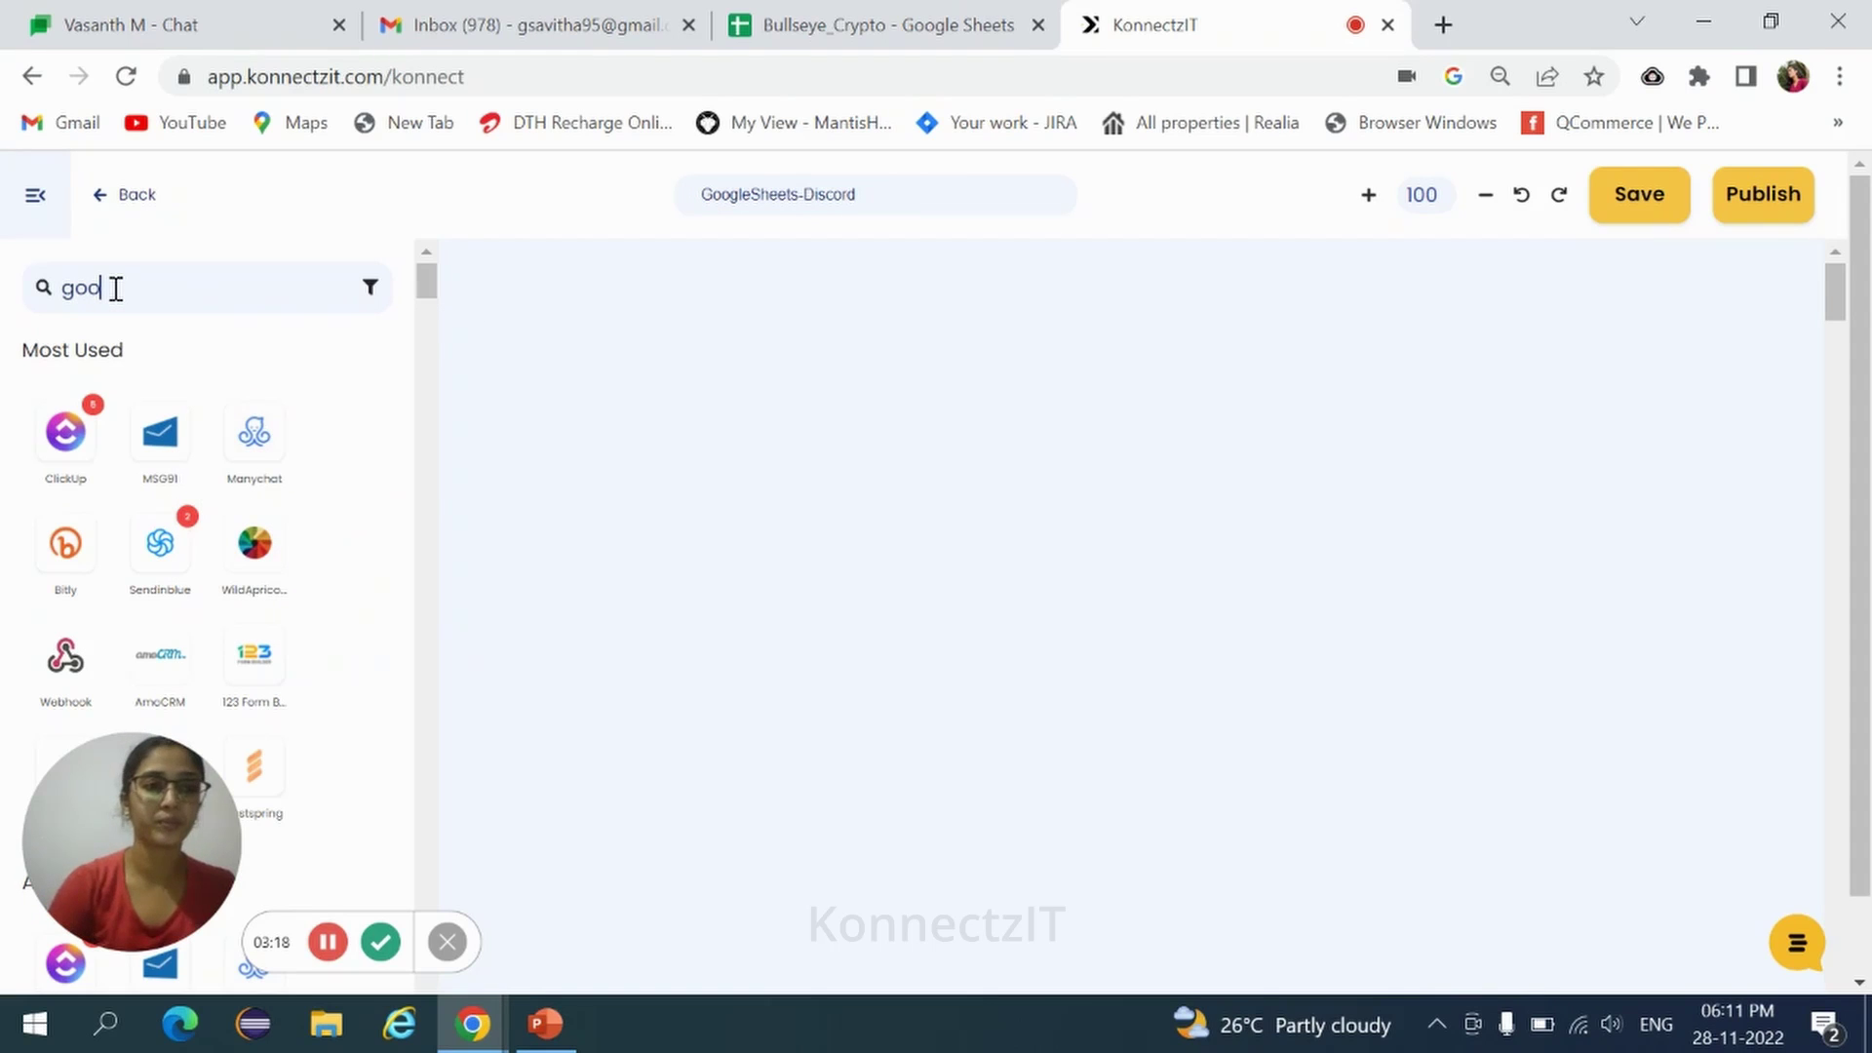
{"action": "type", "text": "g"}
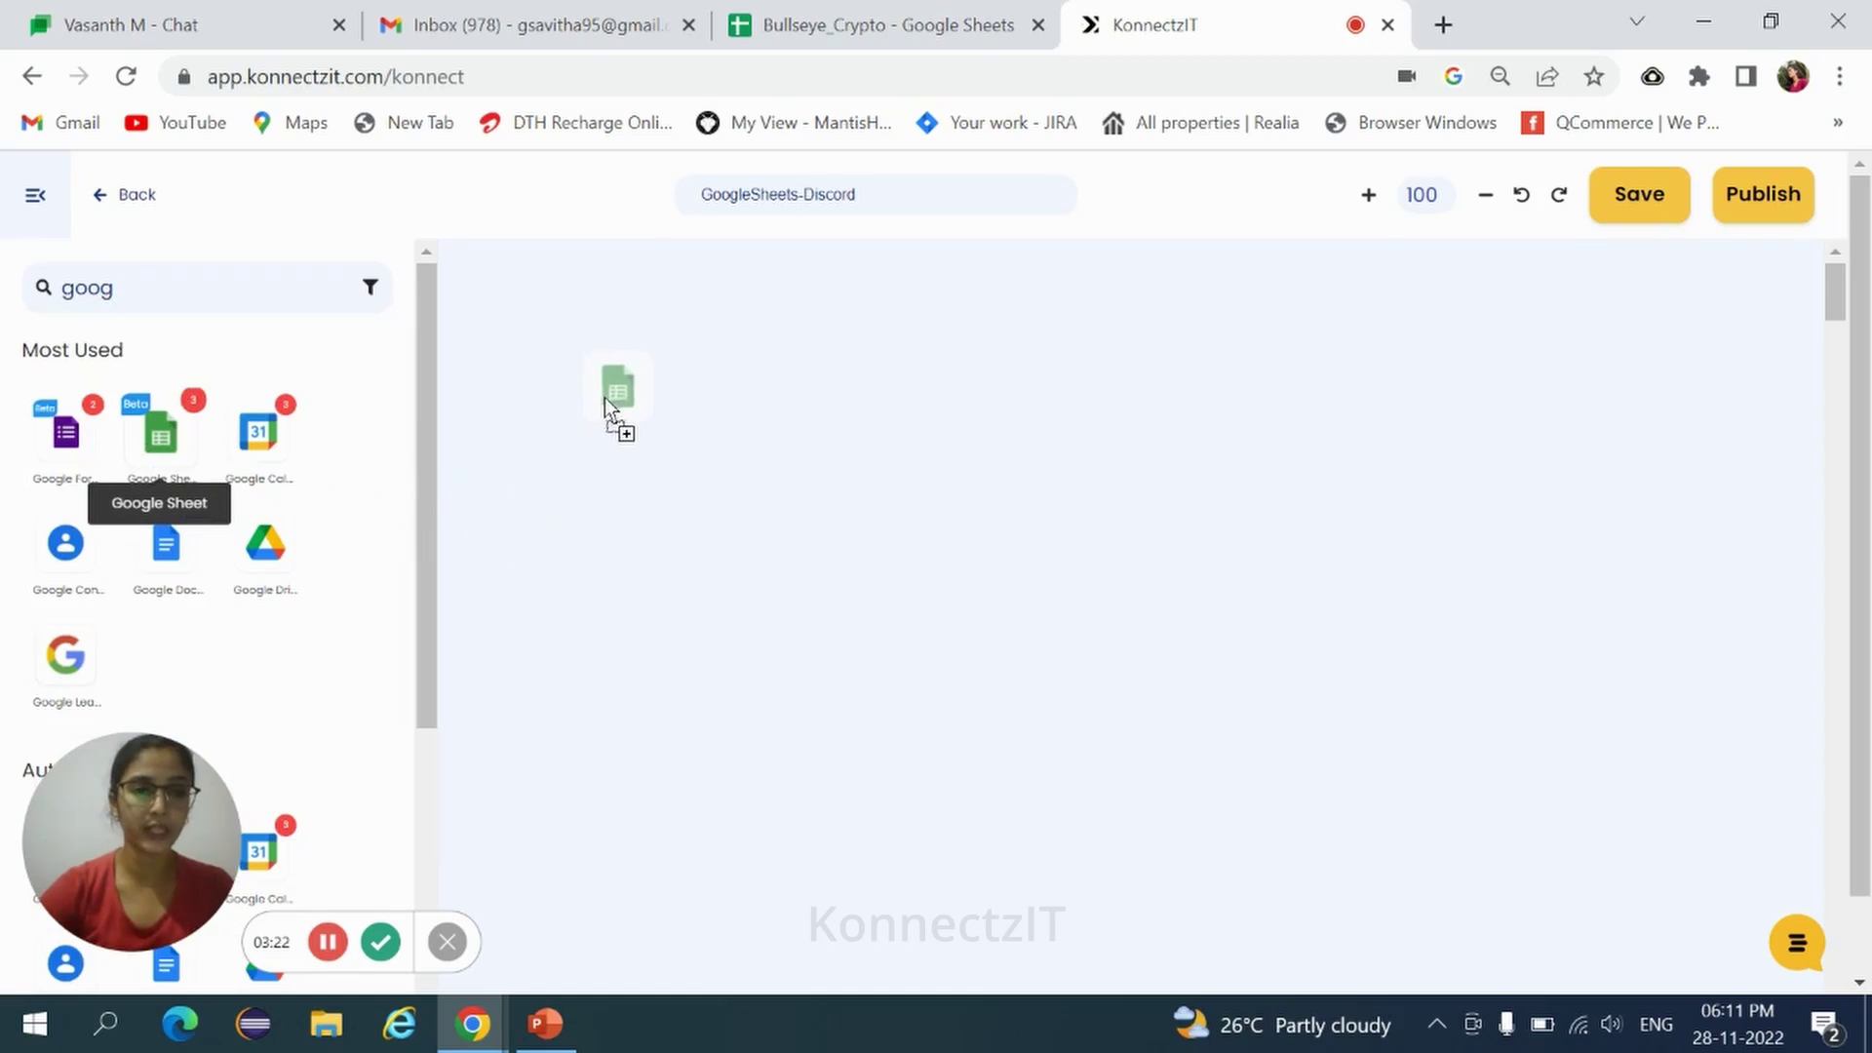
Place a Google Sheet step on the canvas and link it to the connected Google account.
{"action": "left_click_drag", "start_coordinate": [603, 378], "coordinate": [602, 380]}
{"action": "left_click", "coordinate": [35, 195]}
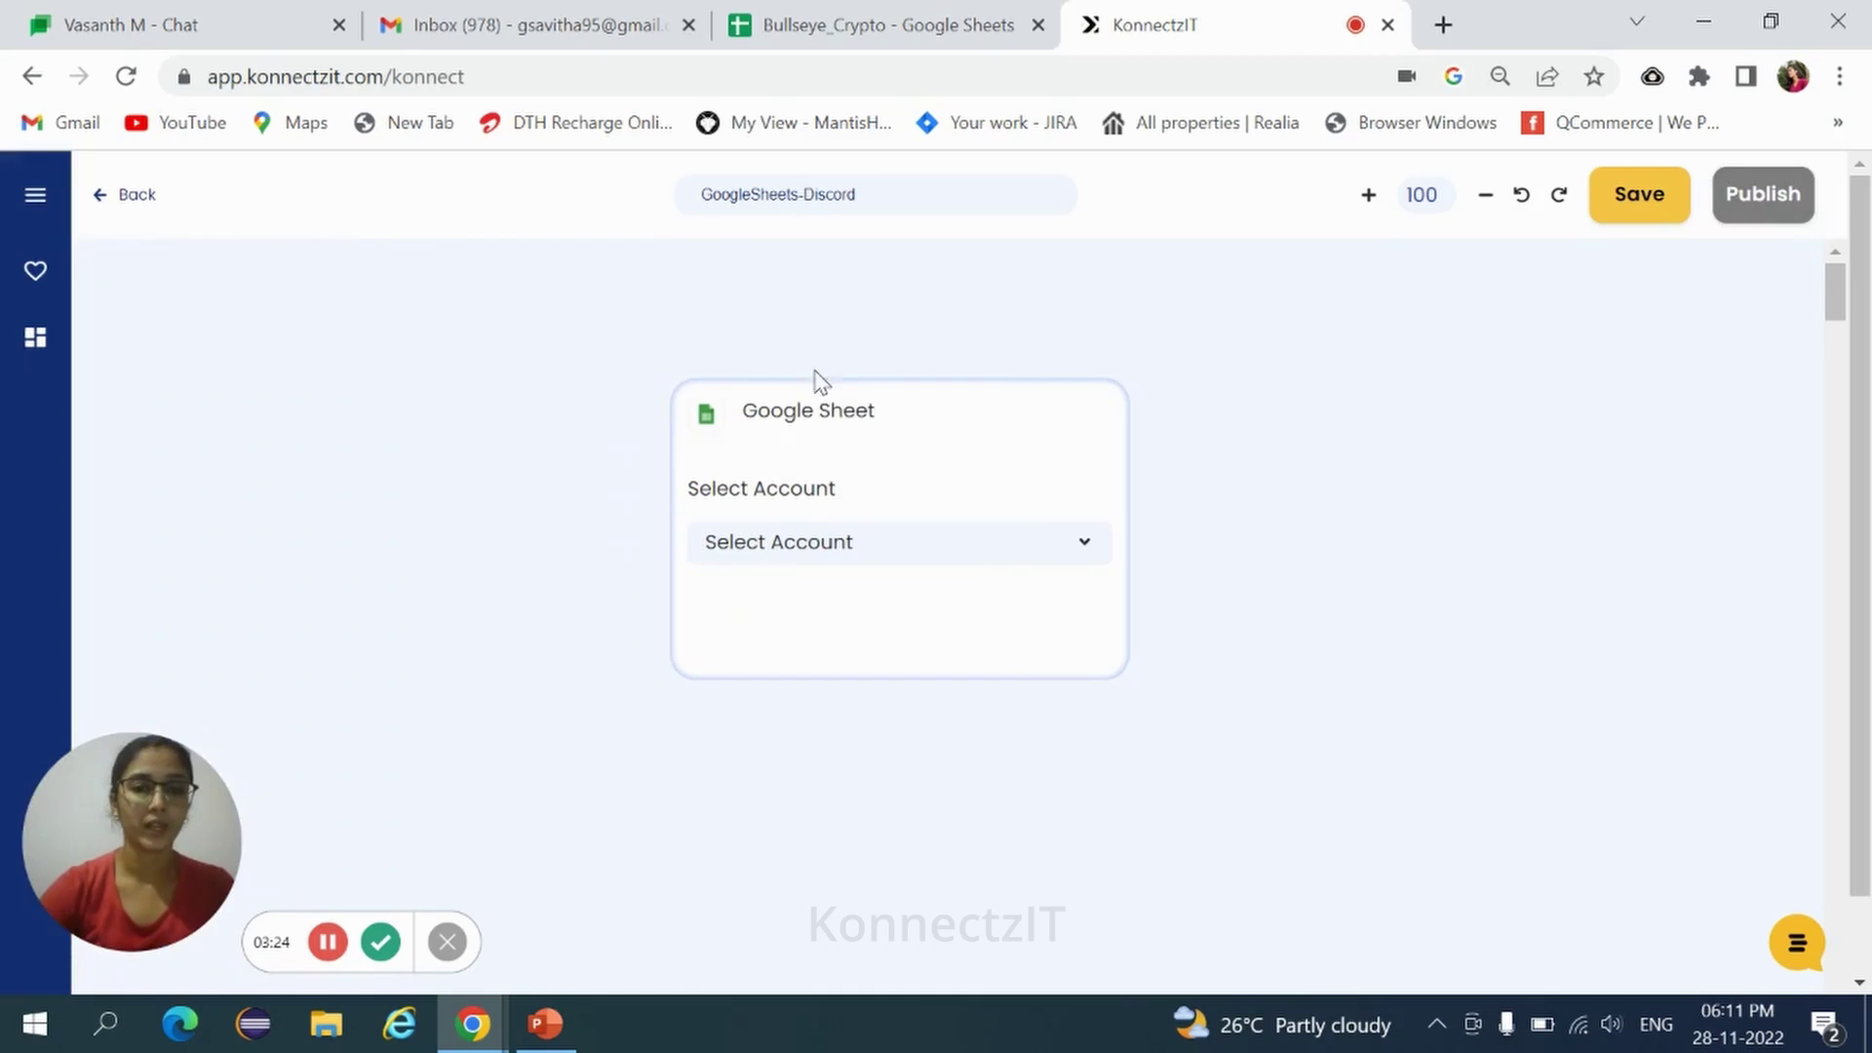
{"action": "left_click_drag", "start_coordinate": [816, 380], "coordinate": [478, 303]}
{"action": "left_click", "coordinate": [534, 455]}
{"action": "left_click", "coordinate": [459, 597]}
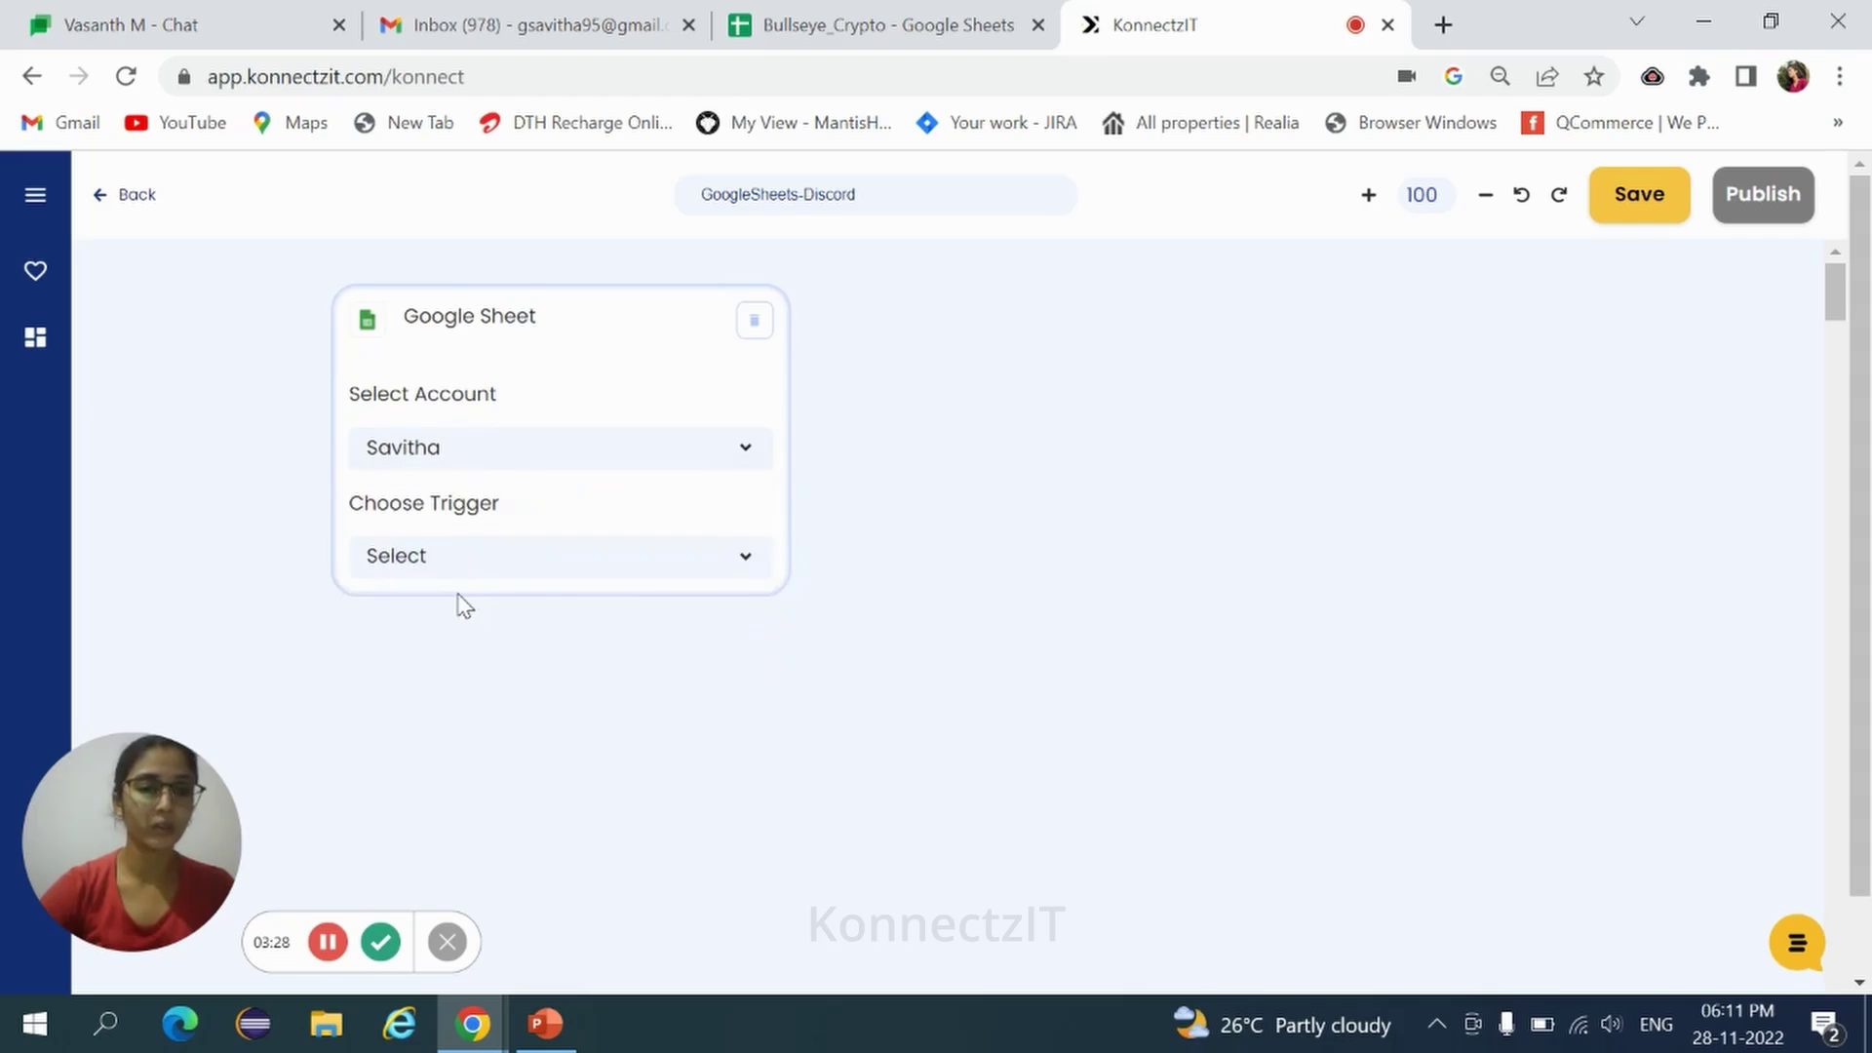
Choose New Row in Sheet as the trigger and glance at the Bullseye_Crypto spreadsheet.
{"action": "left_click", "coordinate": [492, 559]}
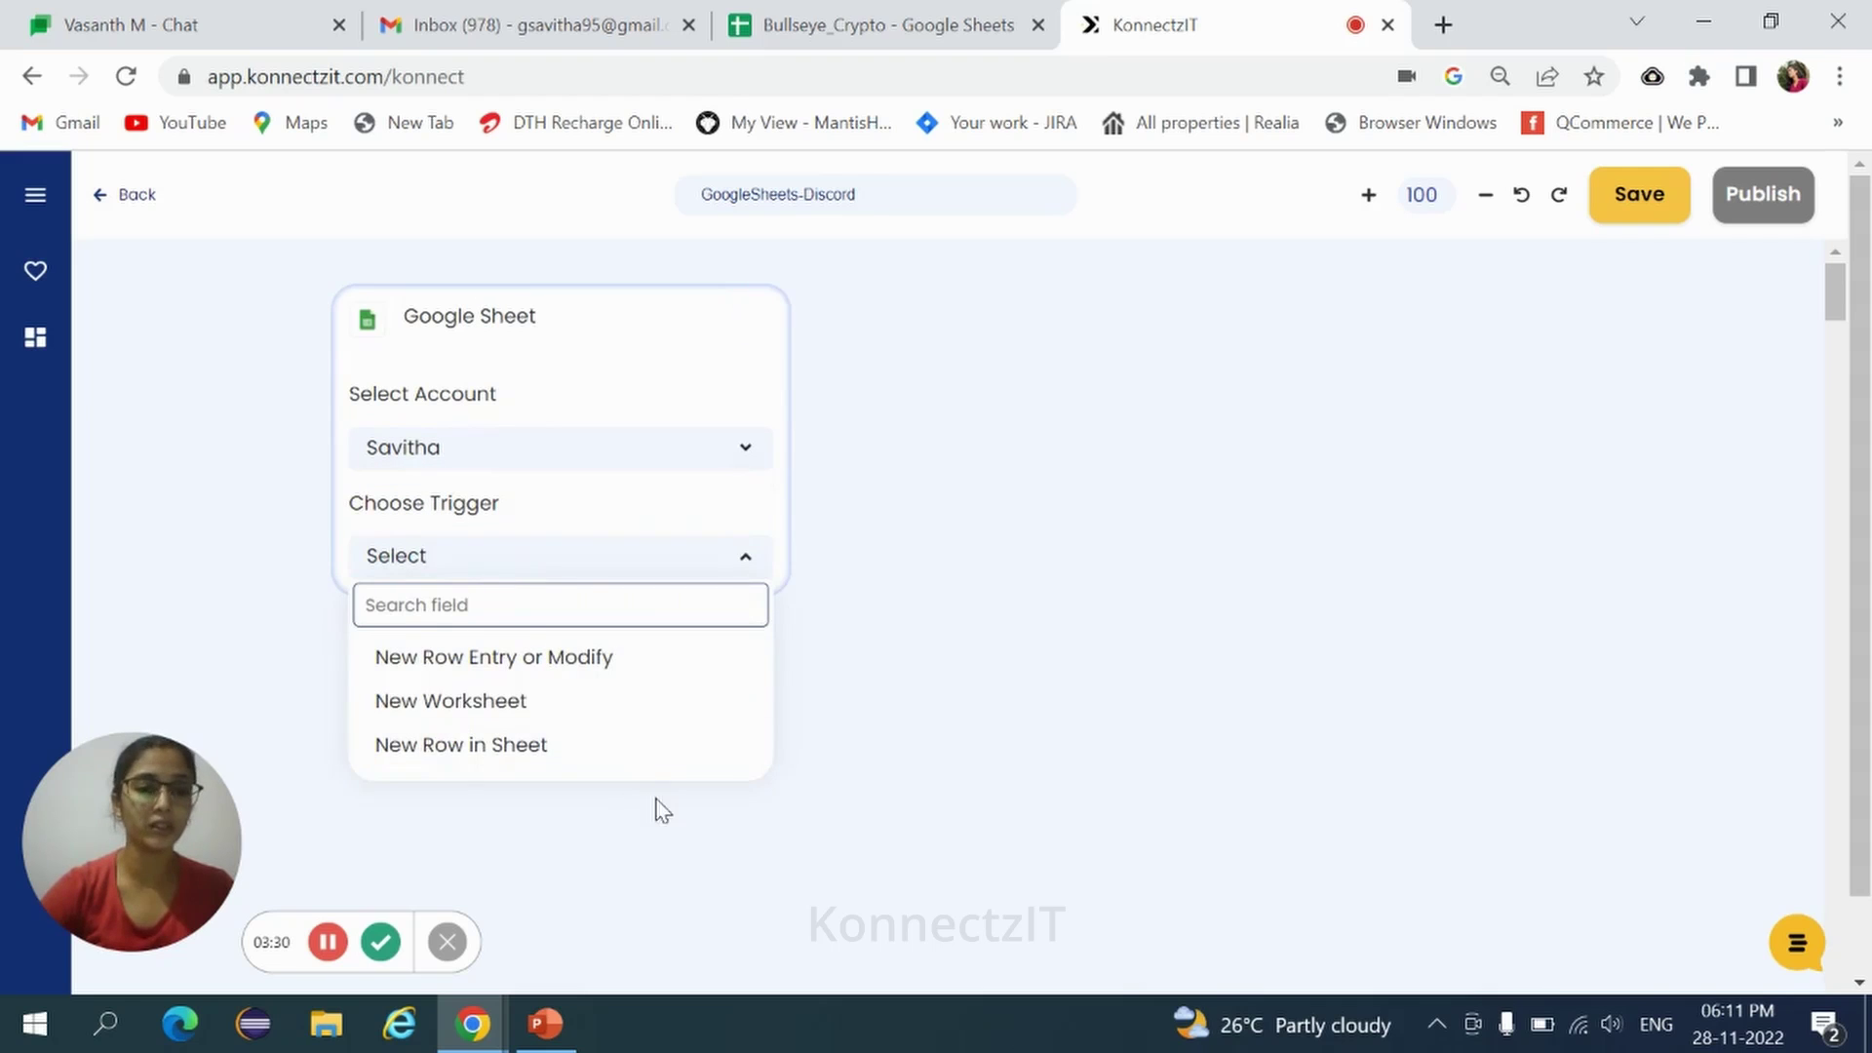
{"action": "left_click", "coordinate": [497, 746]}
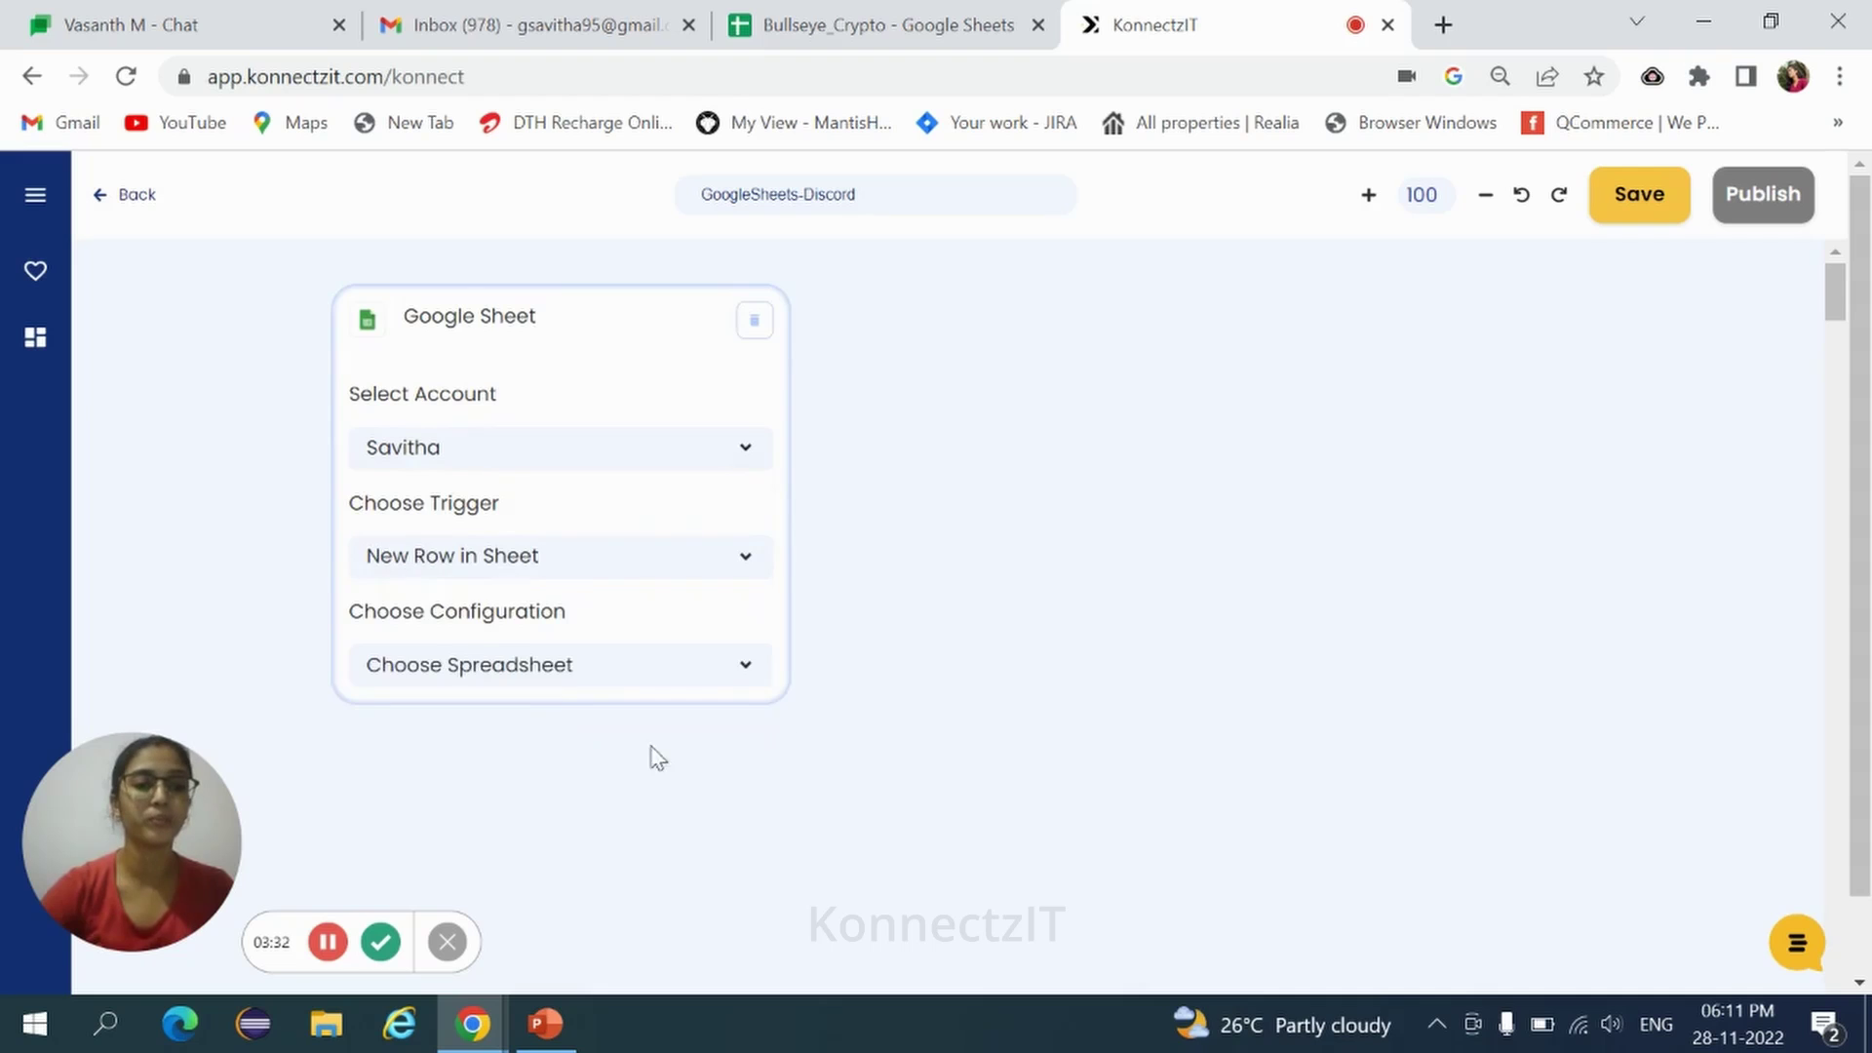
{"action": "scroll", "coordinate": [800, 733], "scroll_direction": "down", "scroll_amount": 2}
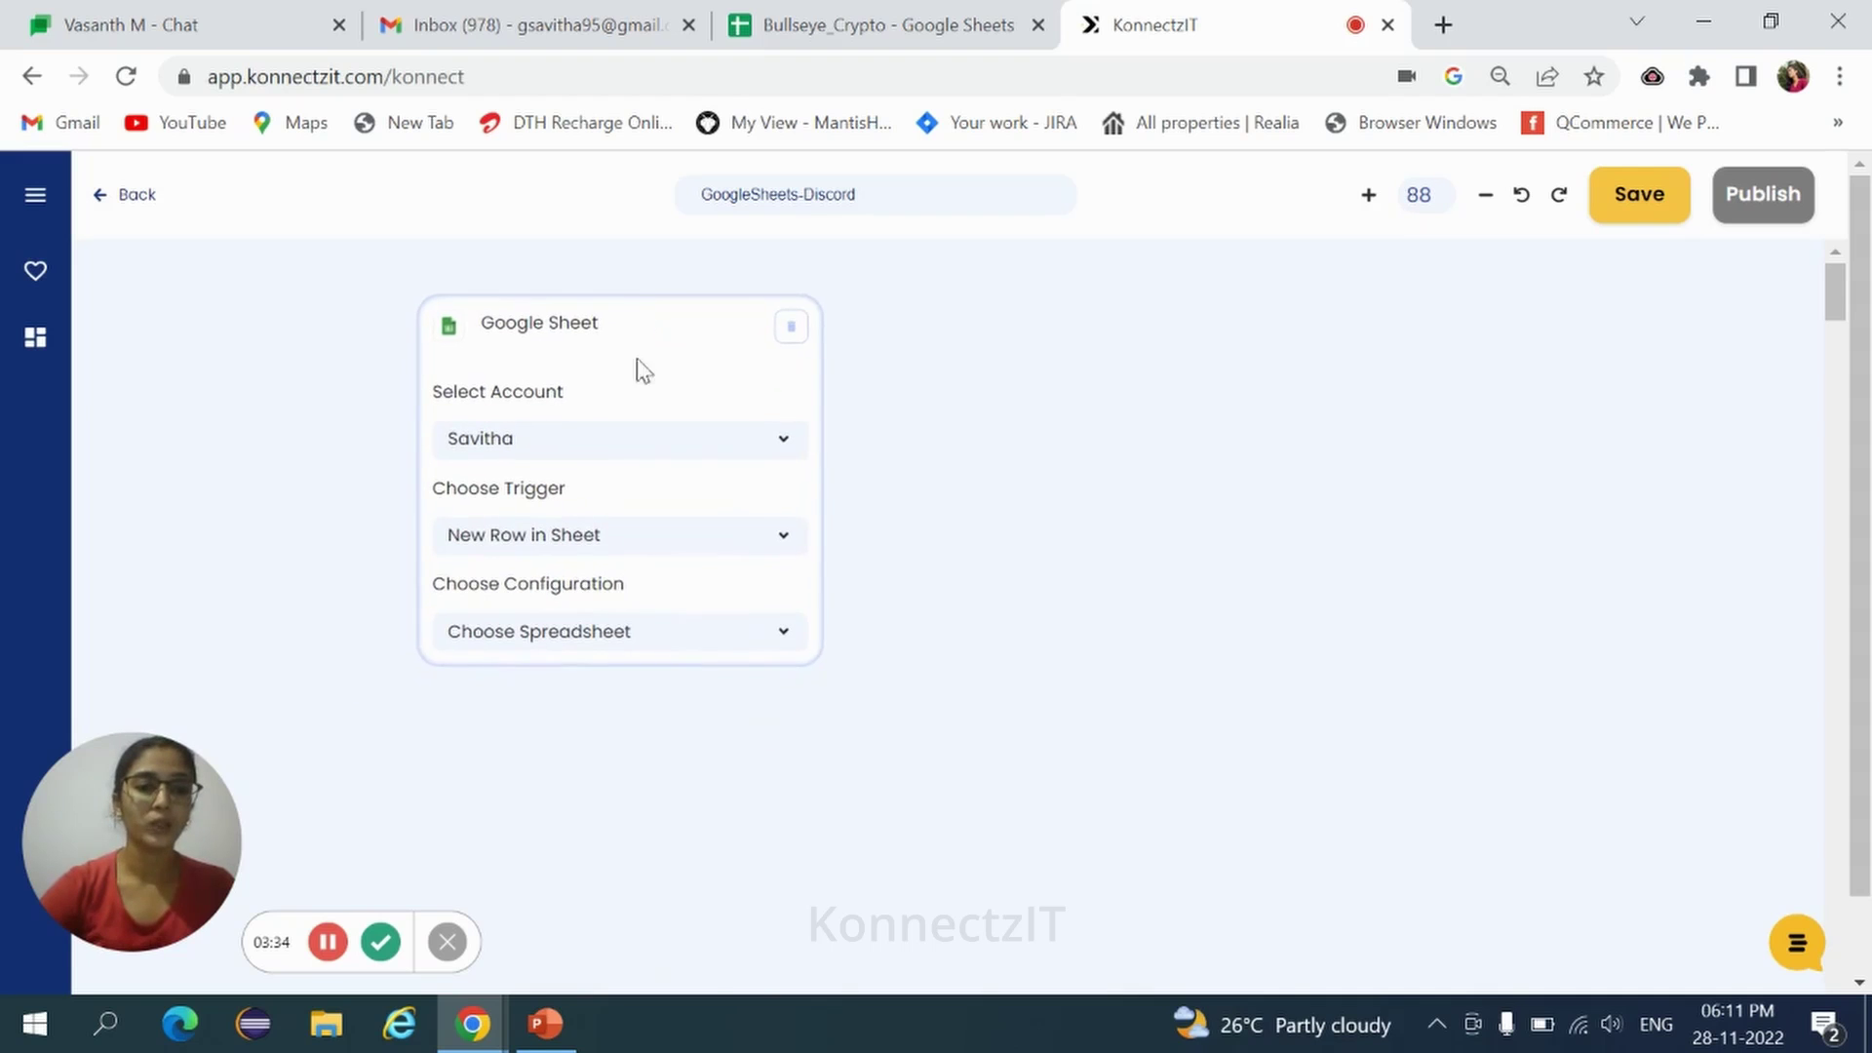
{"action": "left_click", "coordinate": [817, 27]}
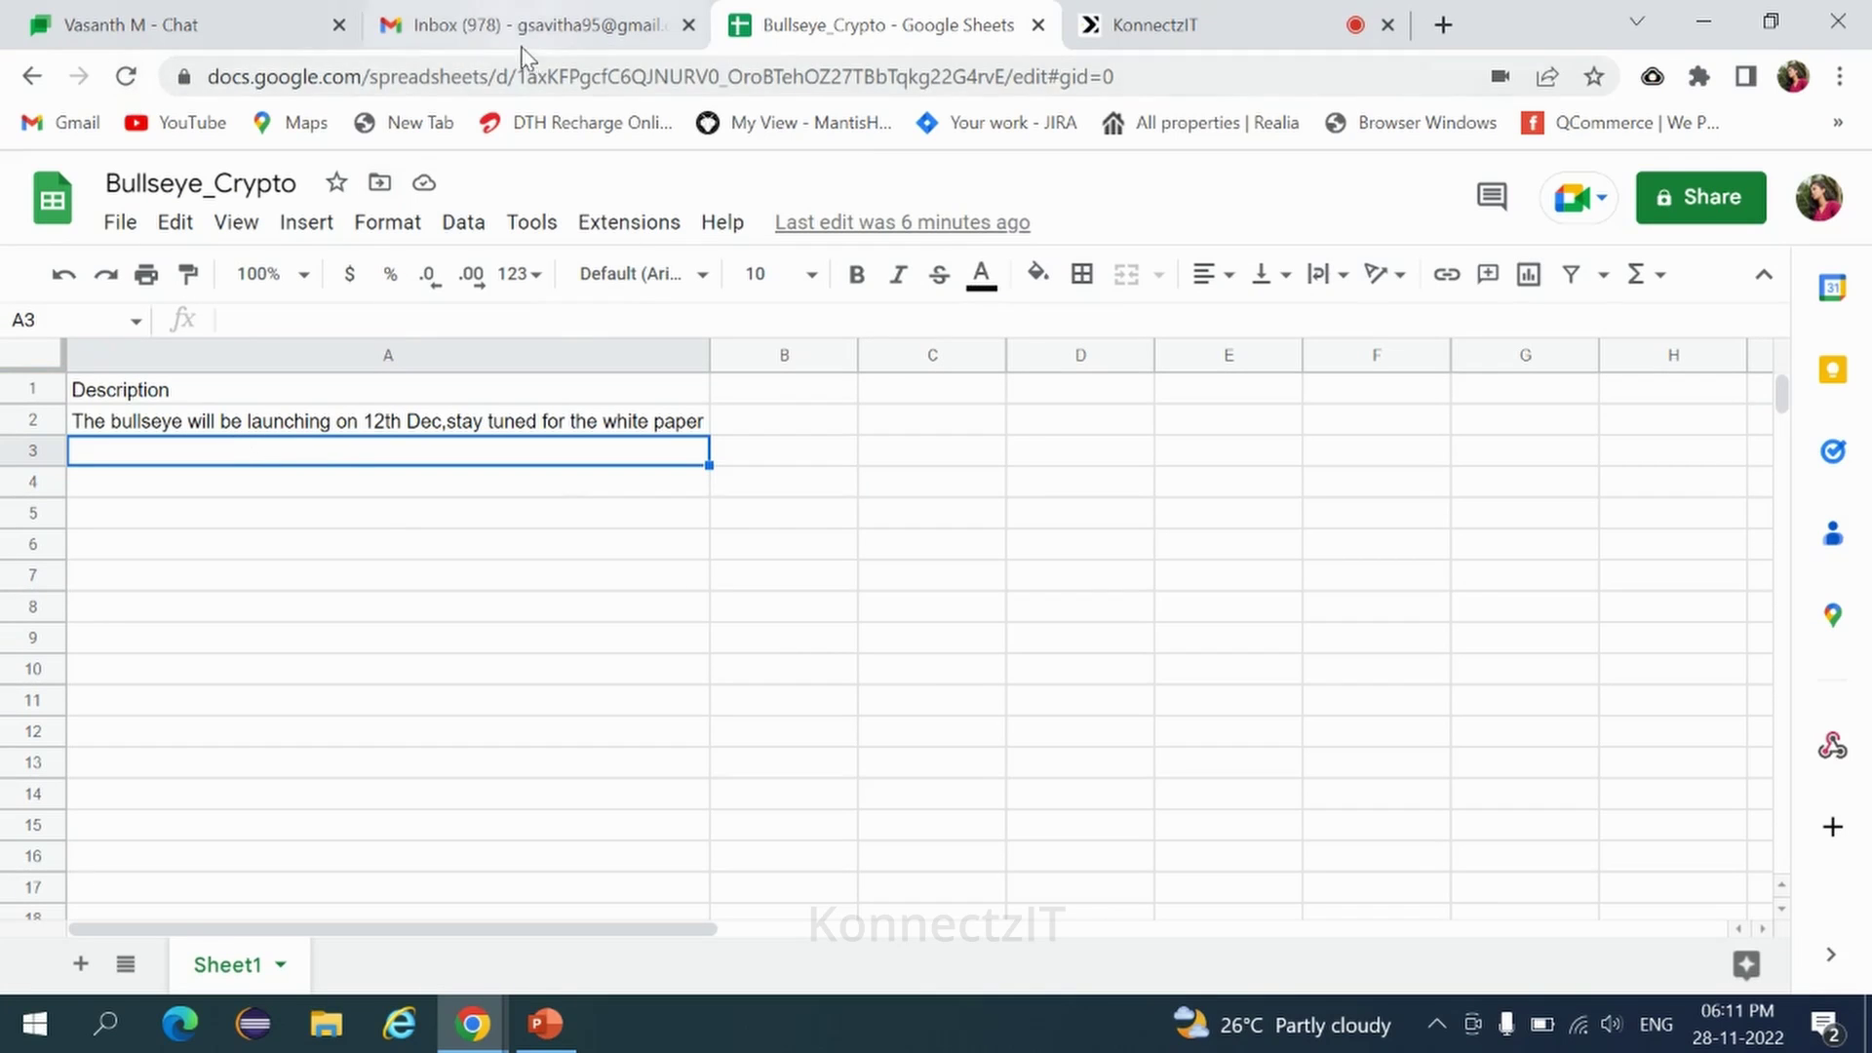
{"action": "left_click", "coordinate": [1187, 29]}
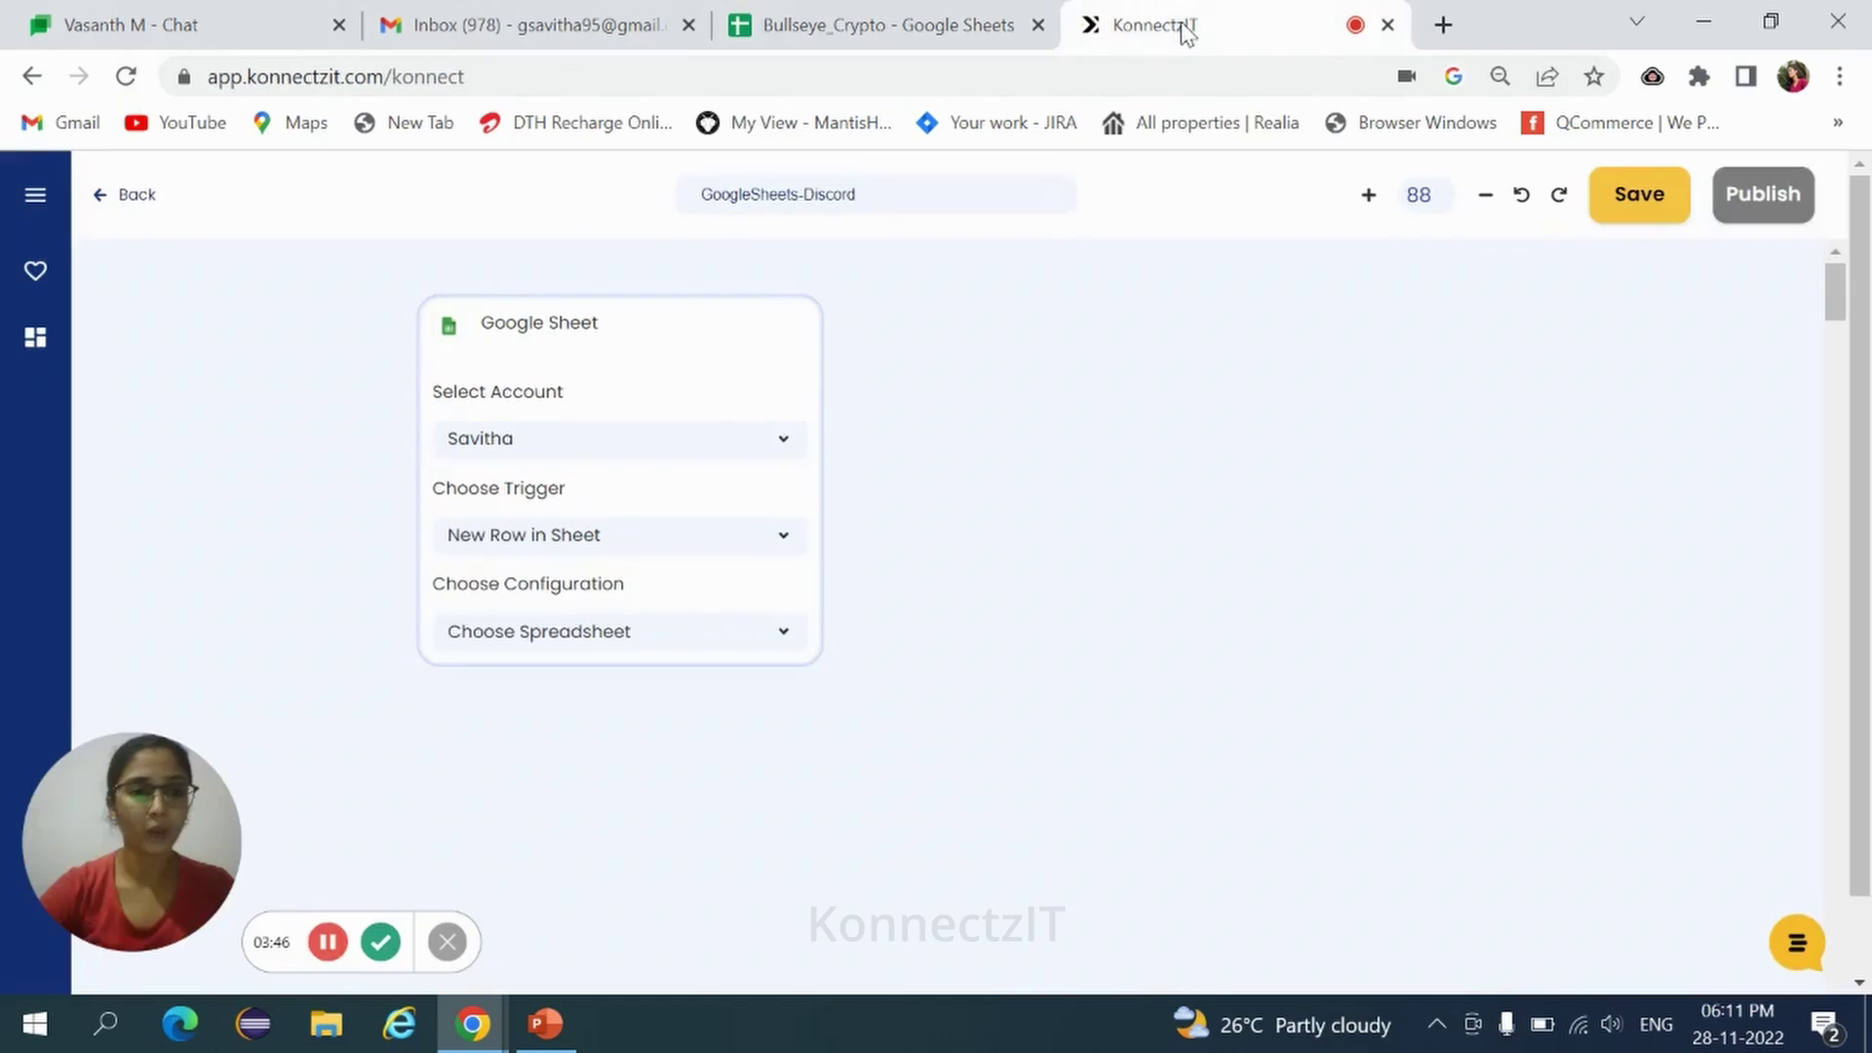
Point the trigger at Sheet1 of the Bullseye_Crypto spreadsheet.
{"action": "left_click", "coordinate": [571, 638]}
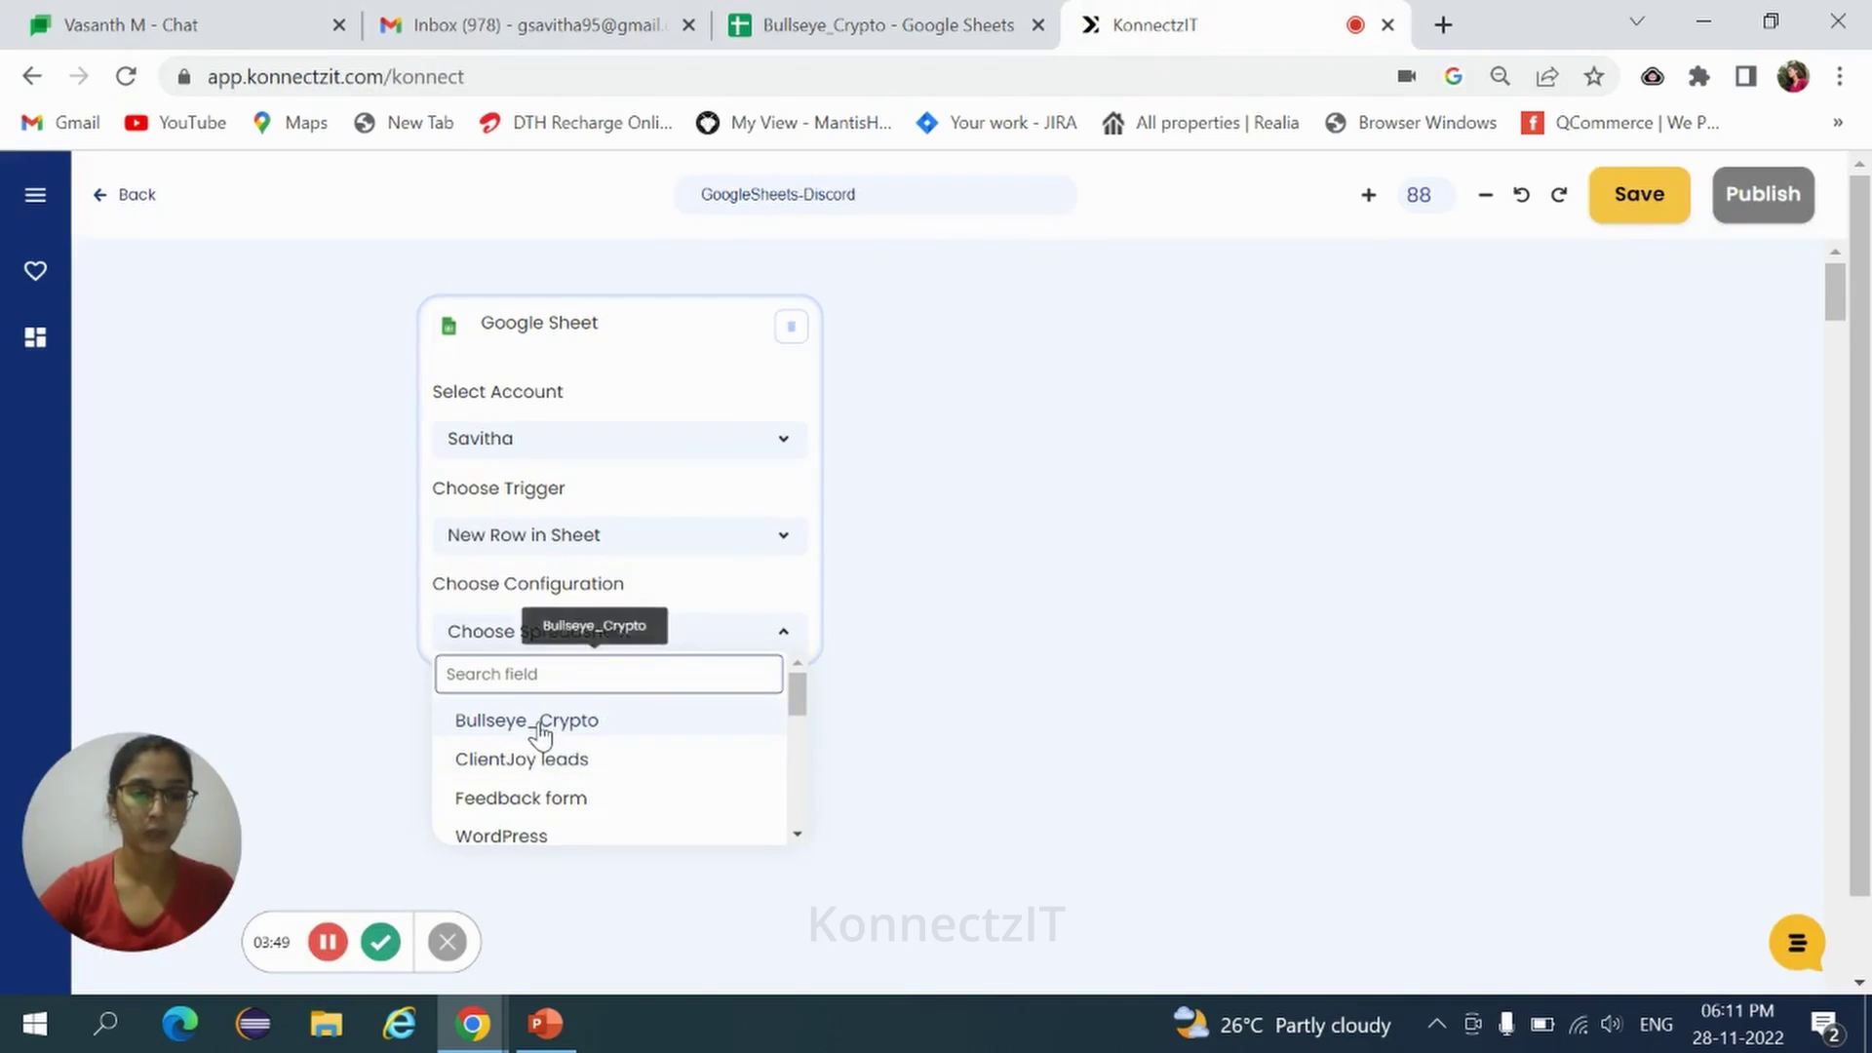
{"action": "left_click", "coordinate": [537, 723]}
{"action": "left_click", "coordinate": [527, 681]}
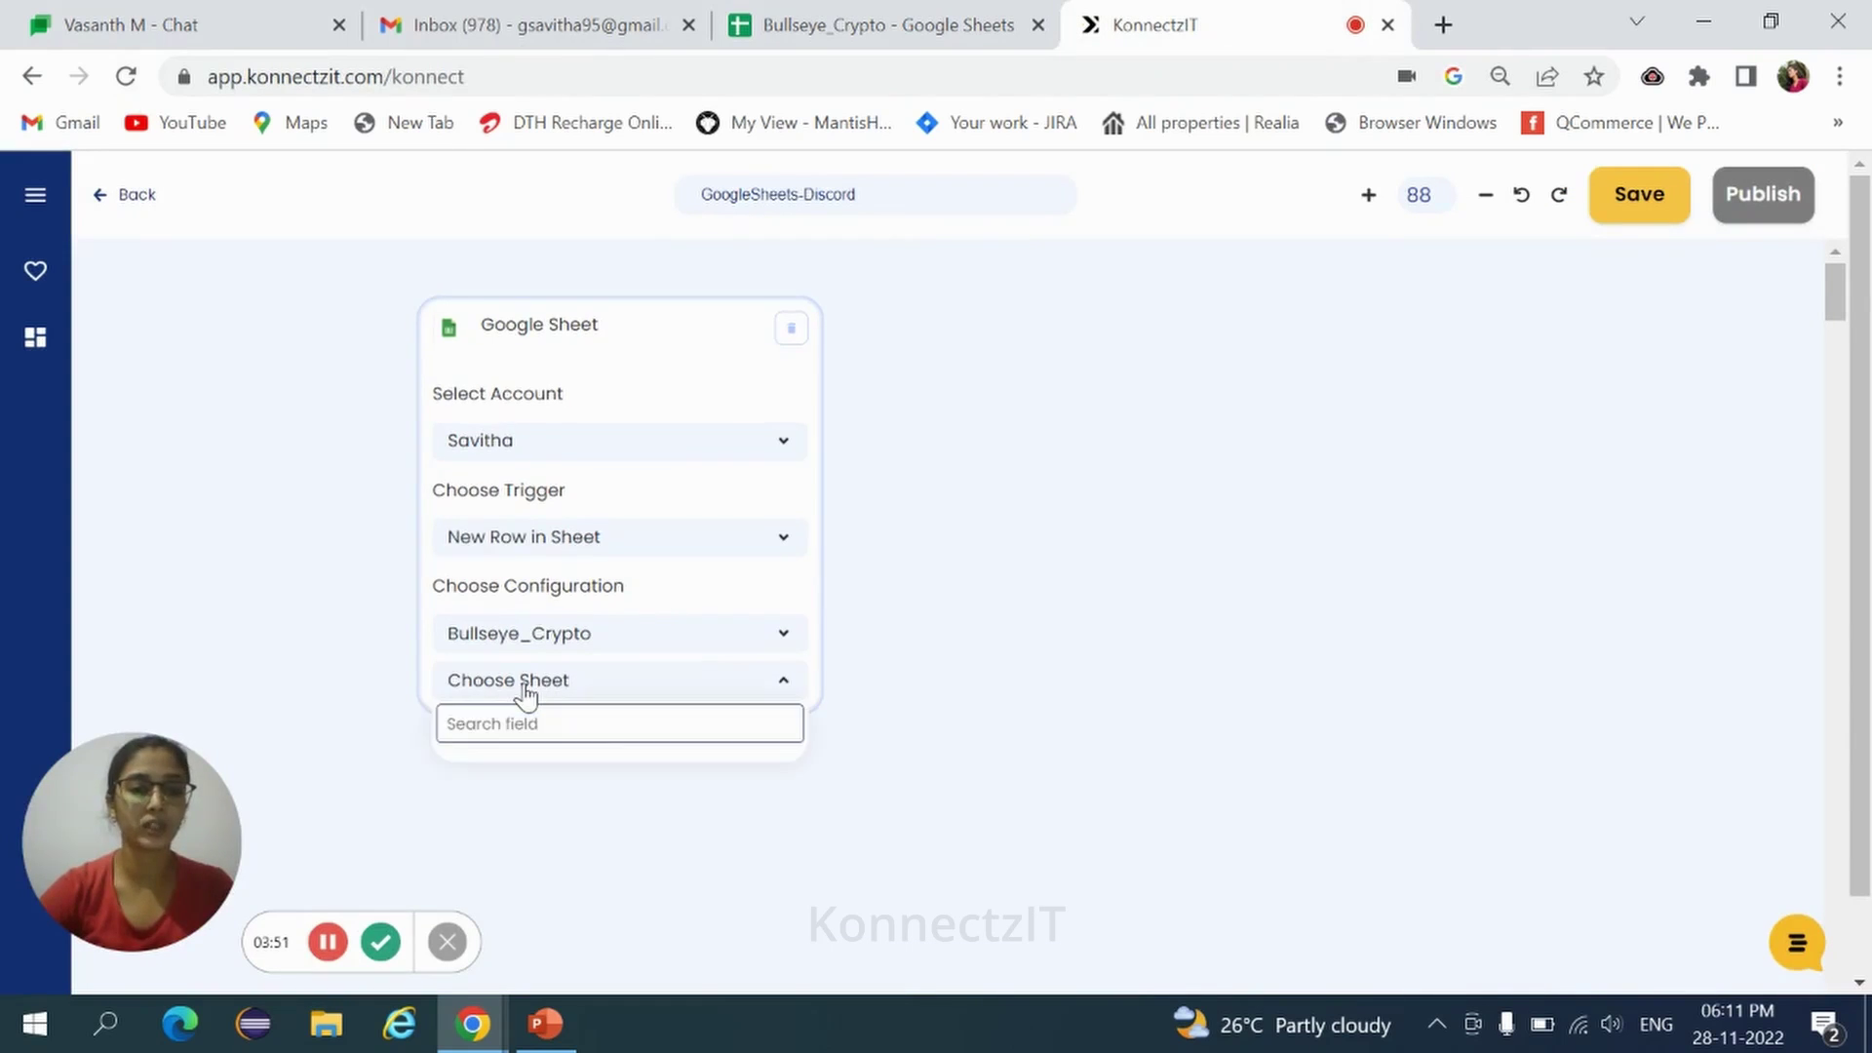
{"action": "left_click", "coordinate": [505, 772]}
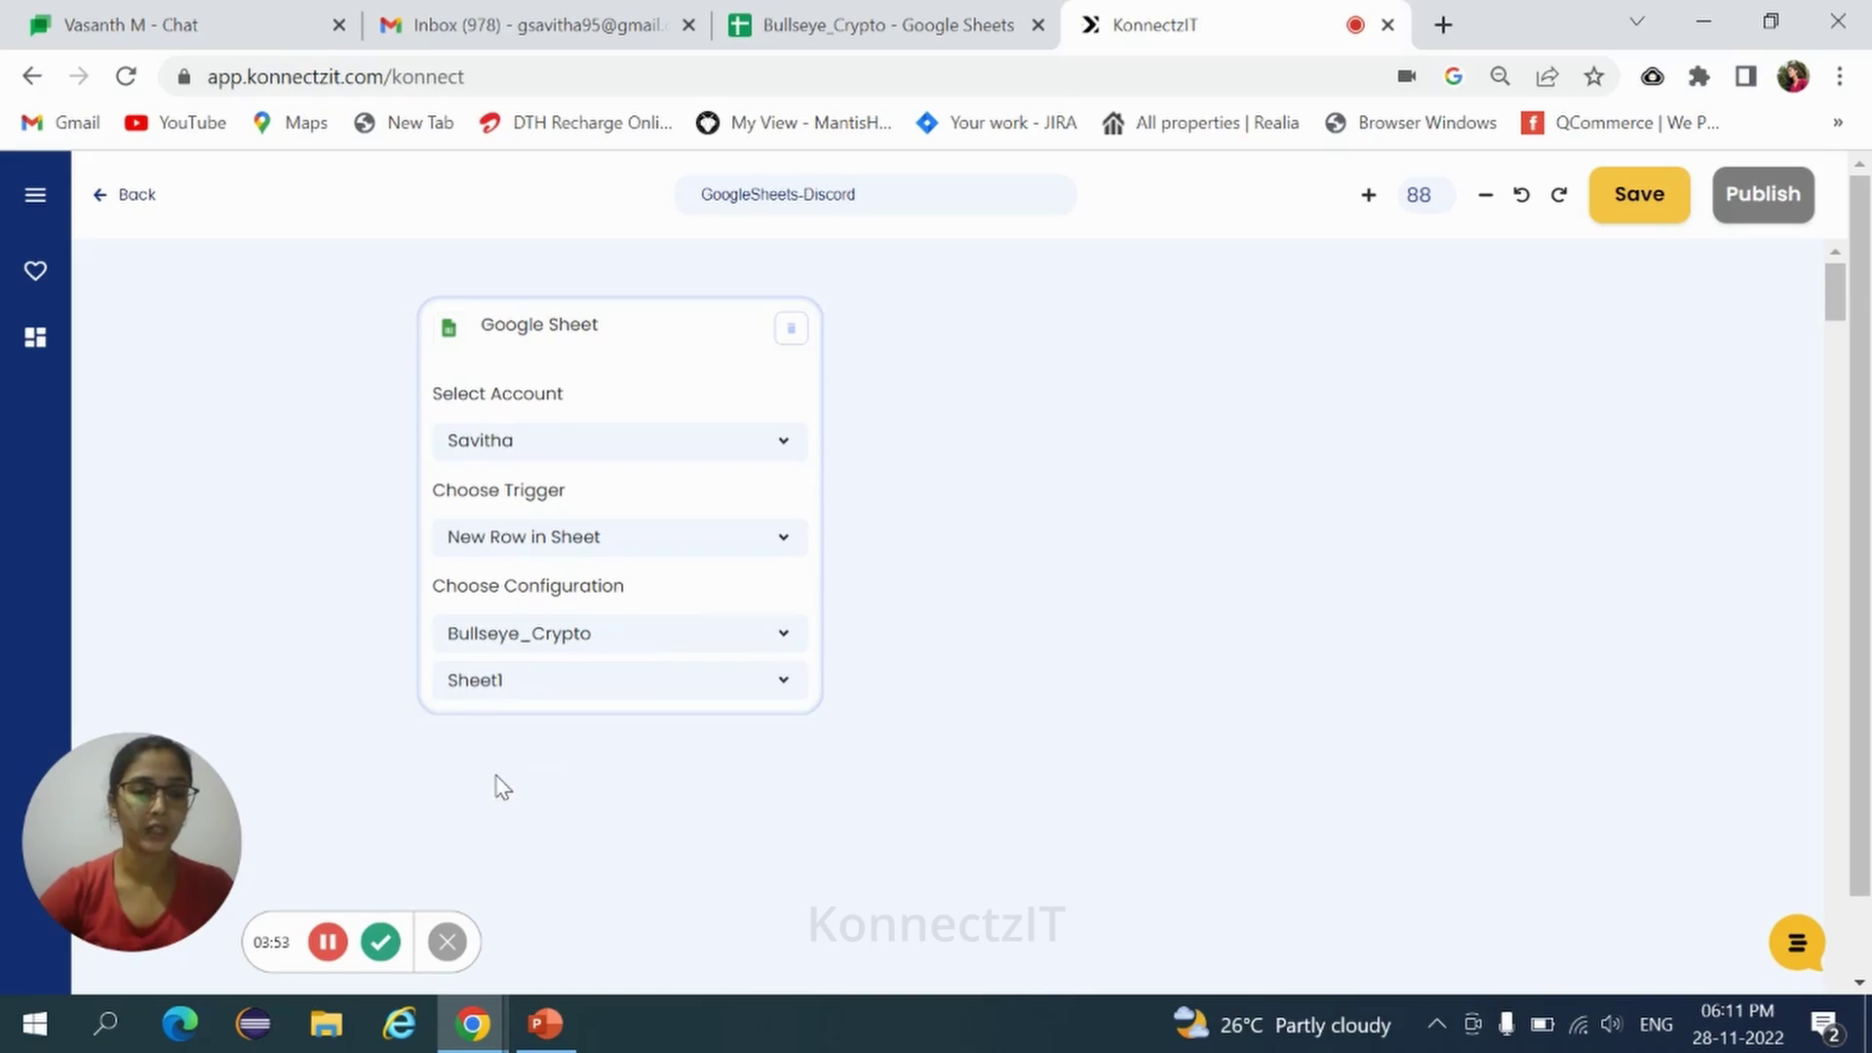
Test the trigger and proceed with the Description field included.
{"action": "scroll", "coordinate": [640, 690], "scroll_direction": "down", "scroll_amount": 2}
{"action": "left_click_drag", "start_coordinate": [631, 360], "coordinate": [629, 278]}
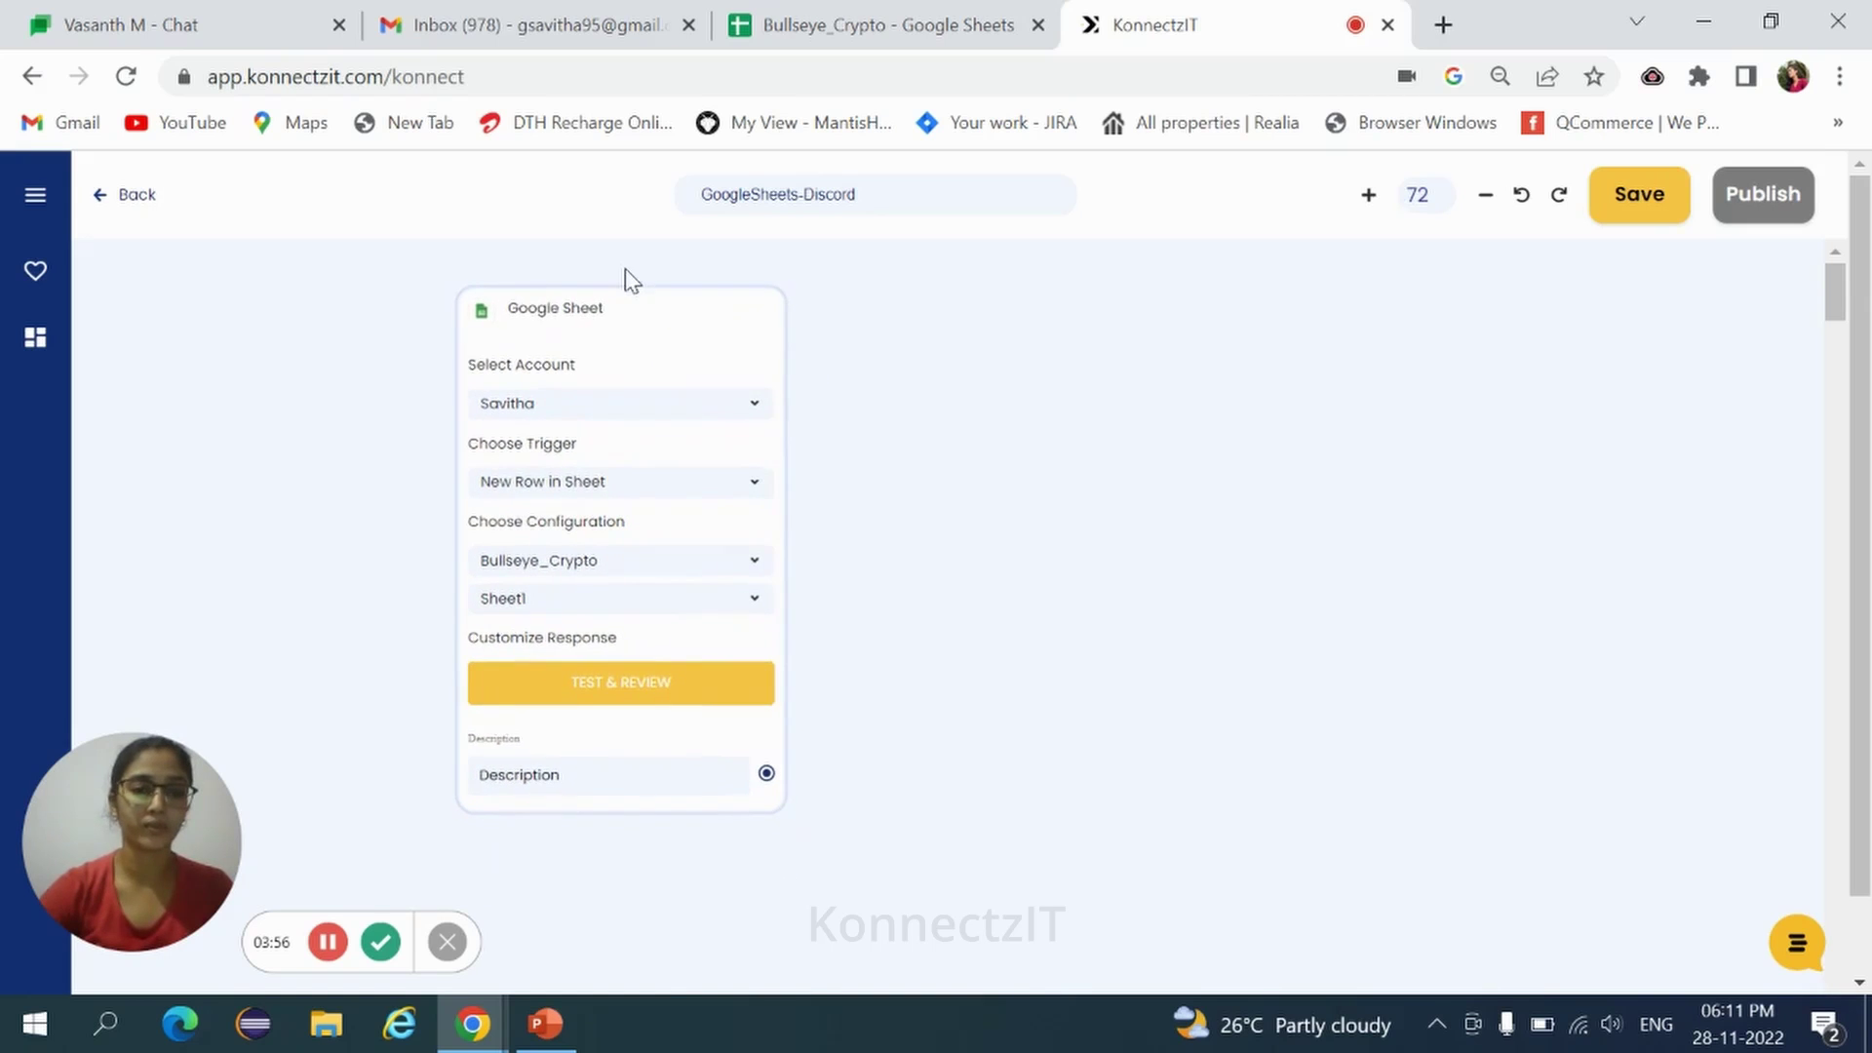
{"action": "left_click", "coordinate": [605, 685]}
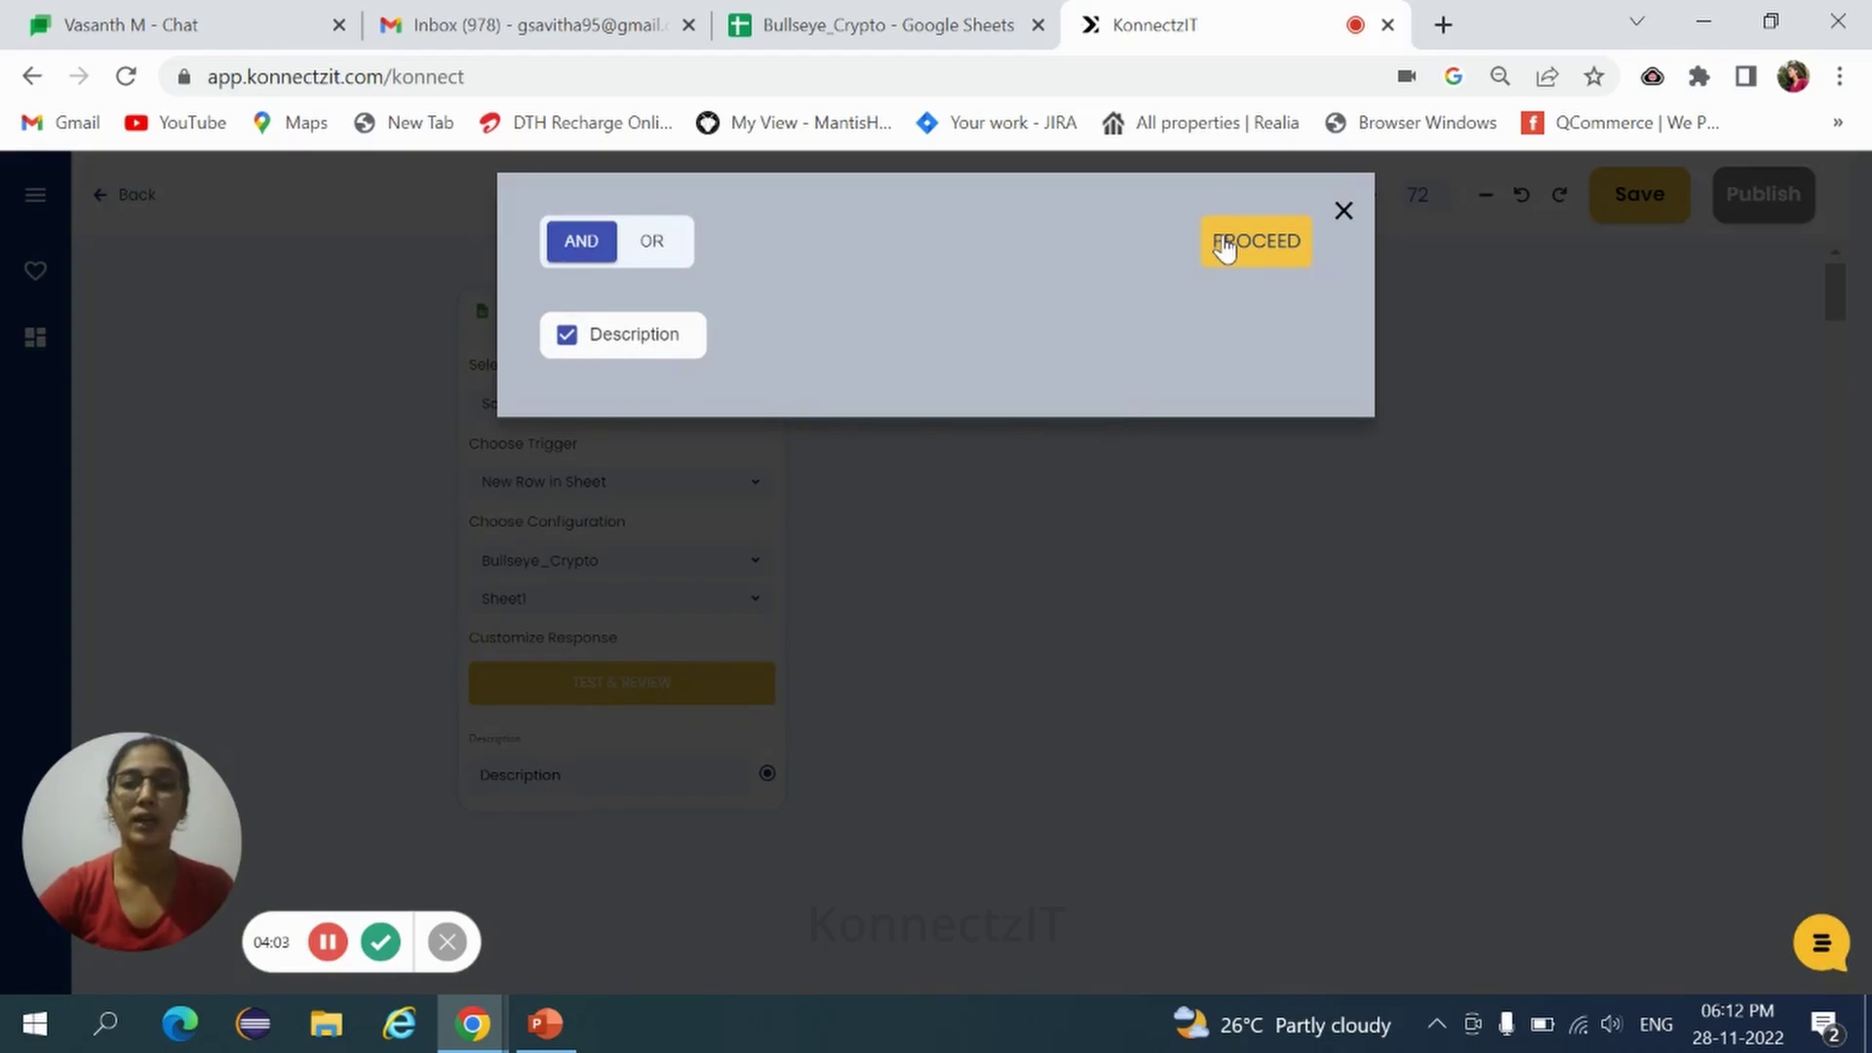
{"action": "left_click", "coordinate": [1225, 256]}
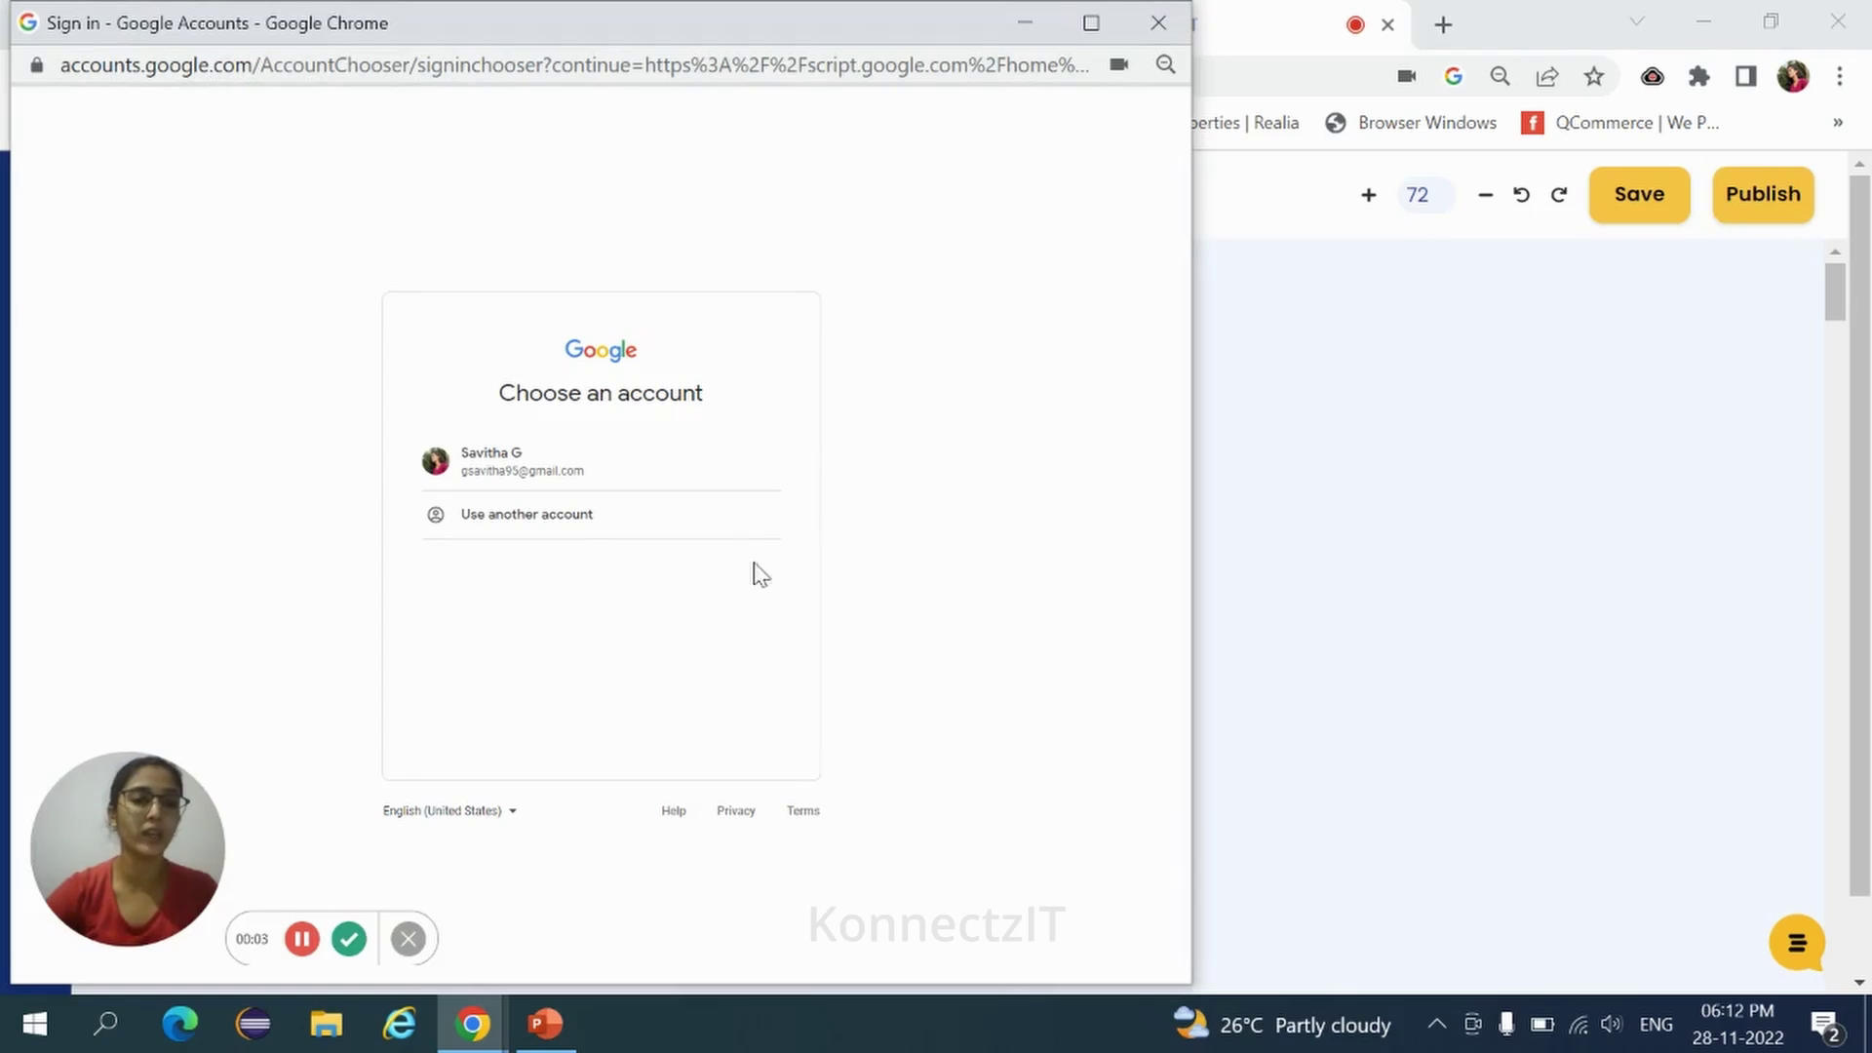
Sign in and add a new Apps Script trigger with event type On change.
{"action": "left_click", "coordinate": [504, 474]}
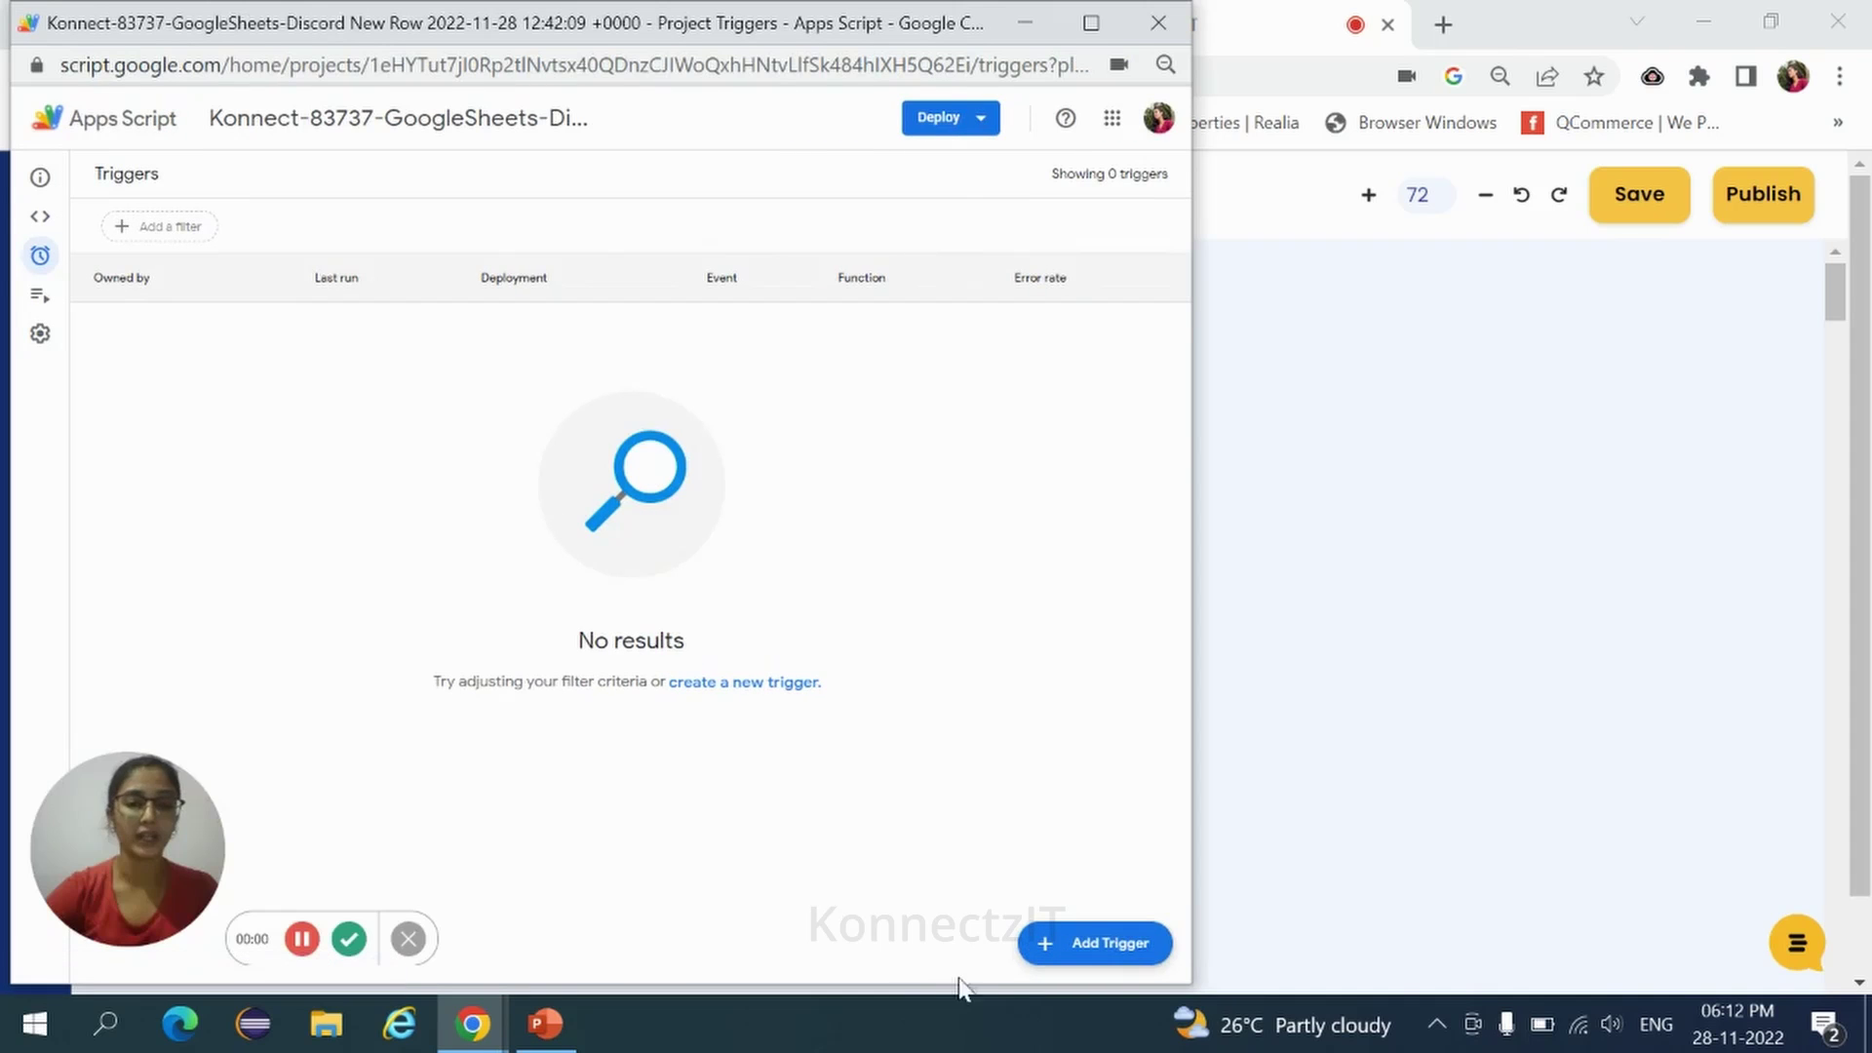
{"action": "left_click", "coordinate": [1101, 943]}
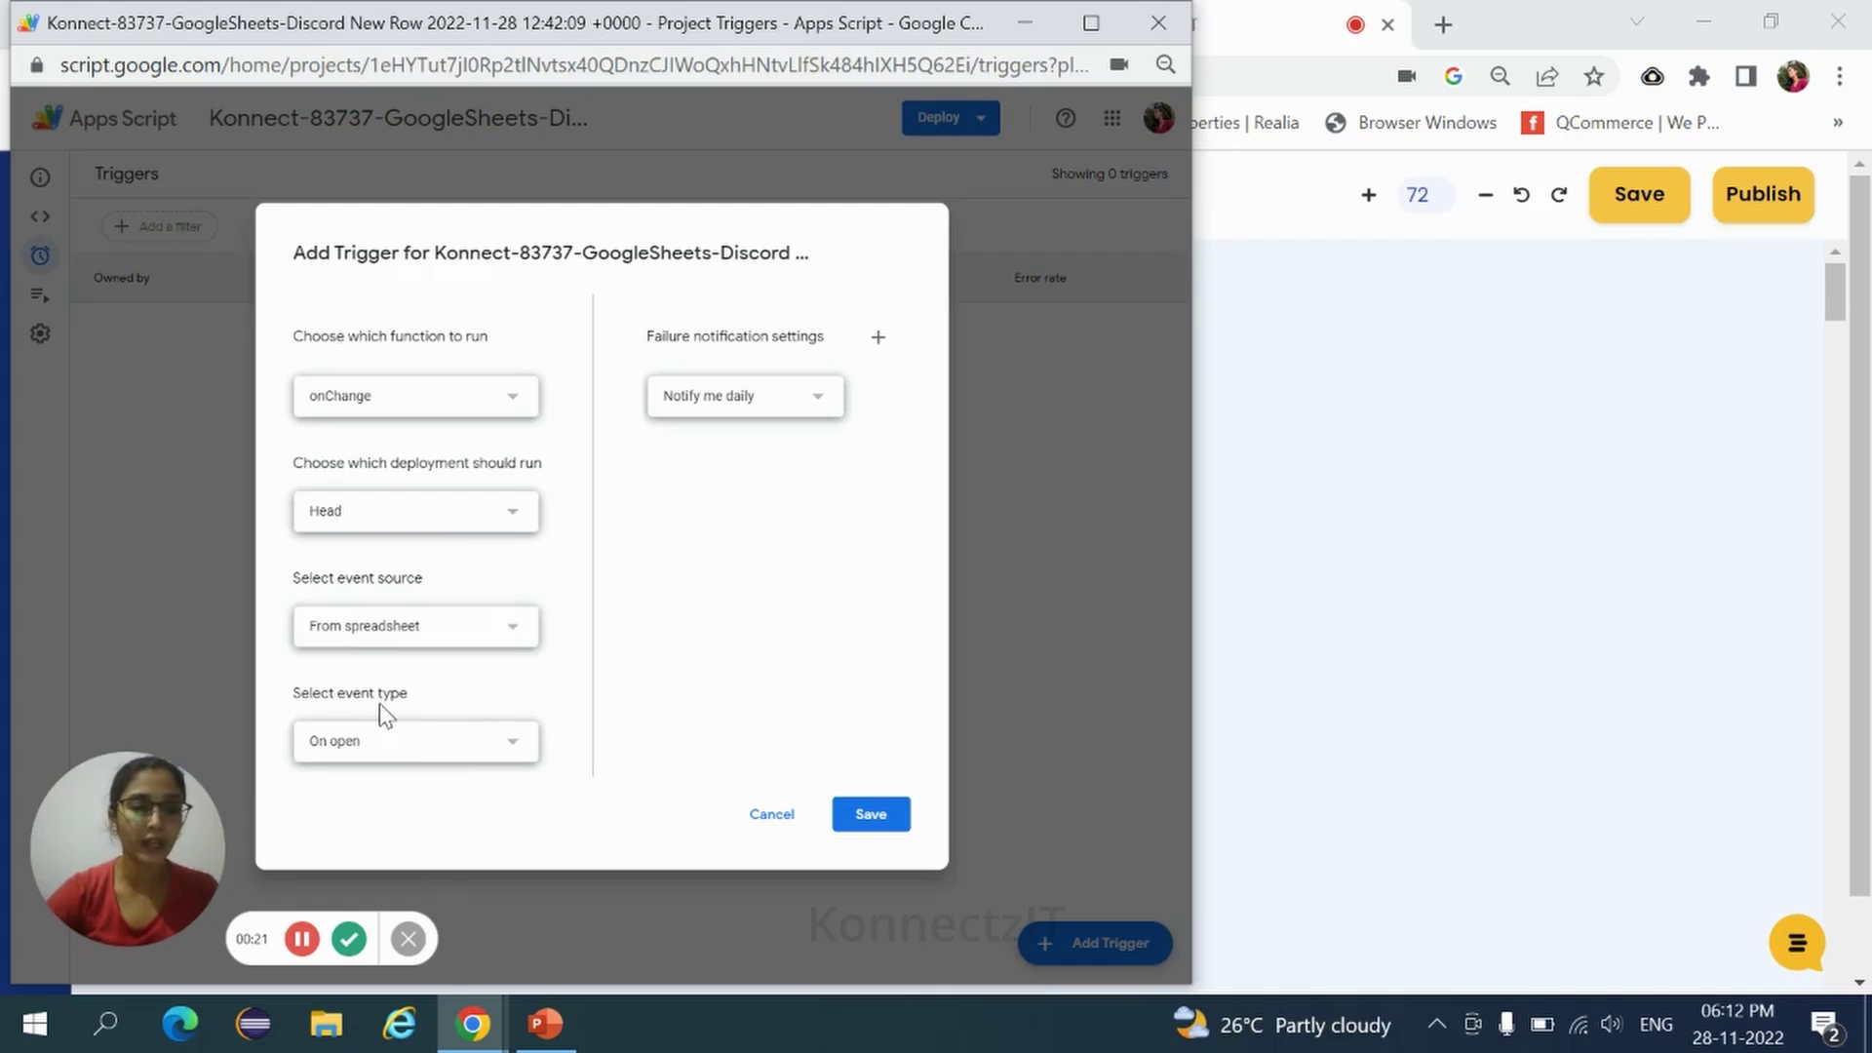
{"action": "left_click", "coordinate": [512, 747]}
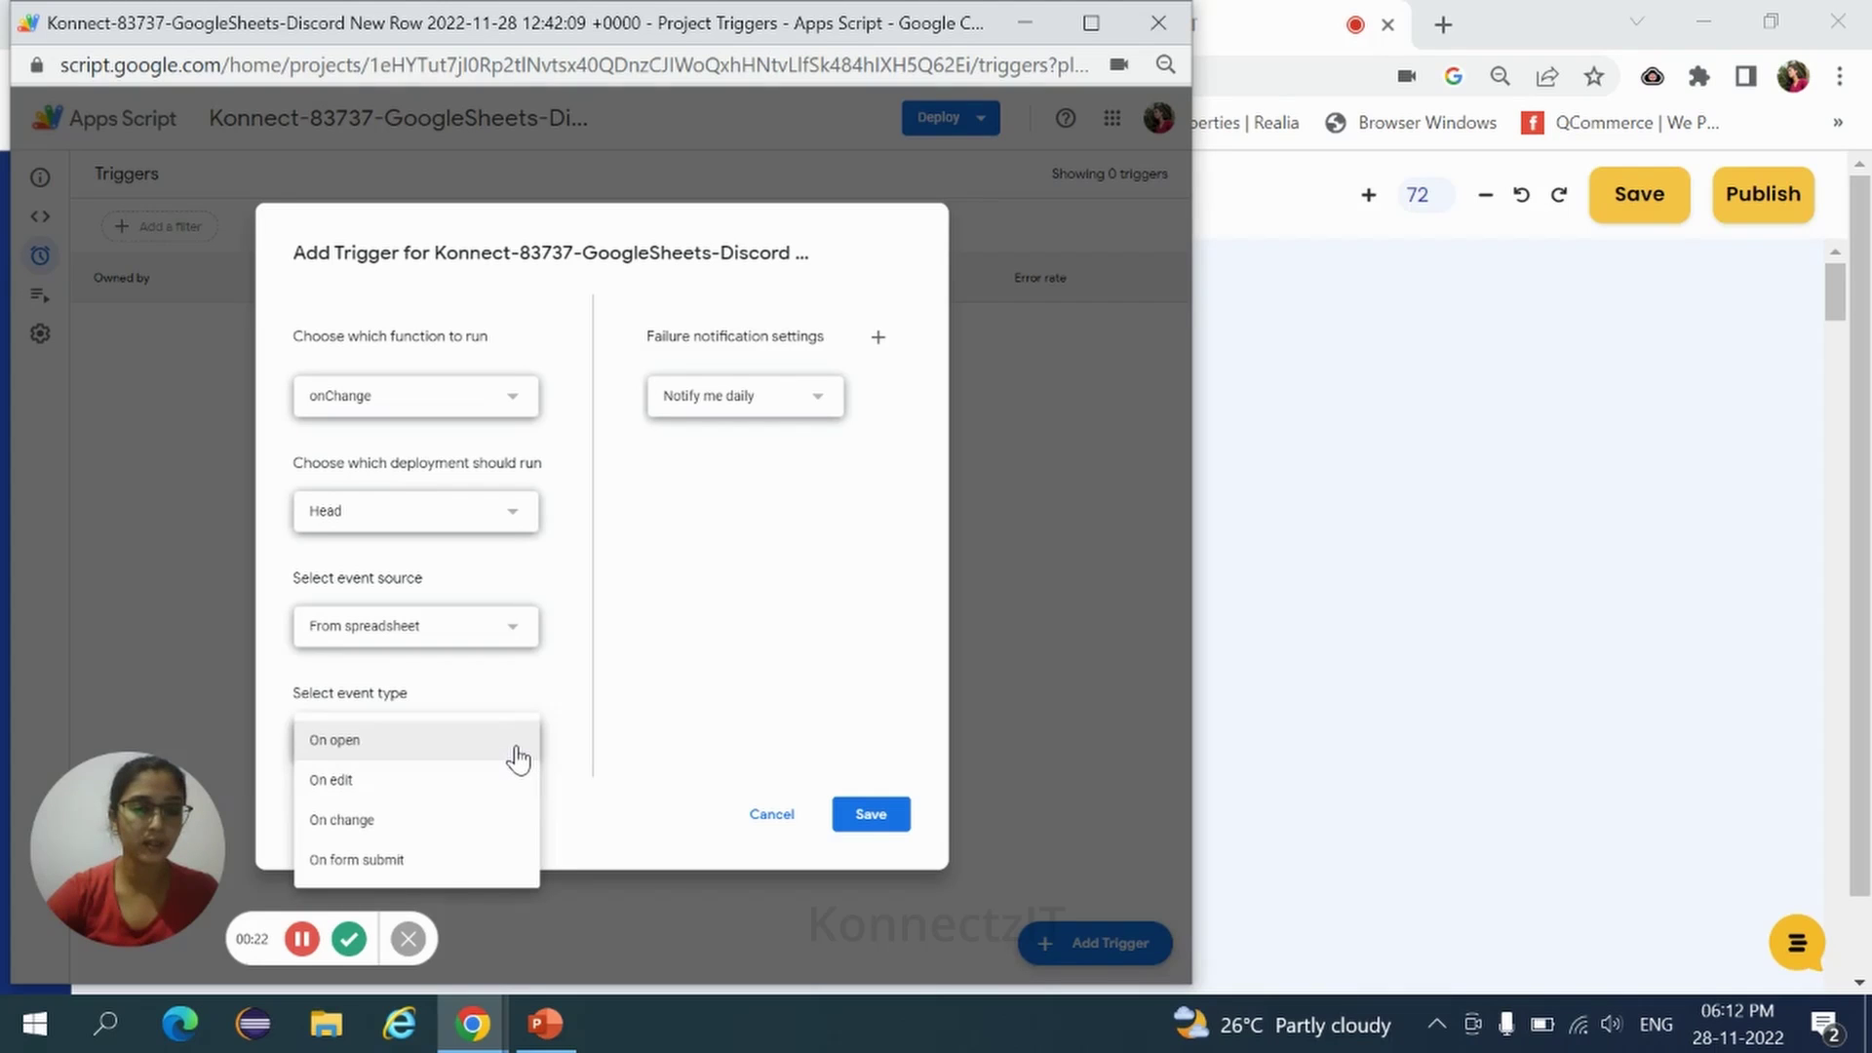
{"action": "left_click", "coordinate": [341, 823]}
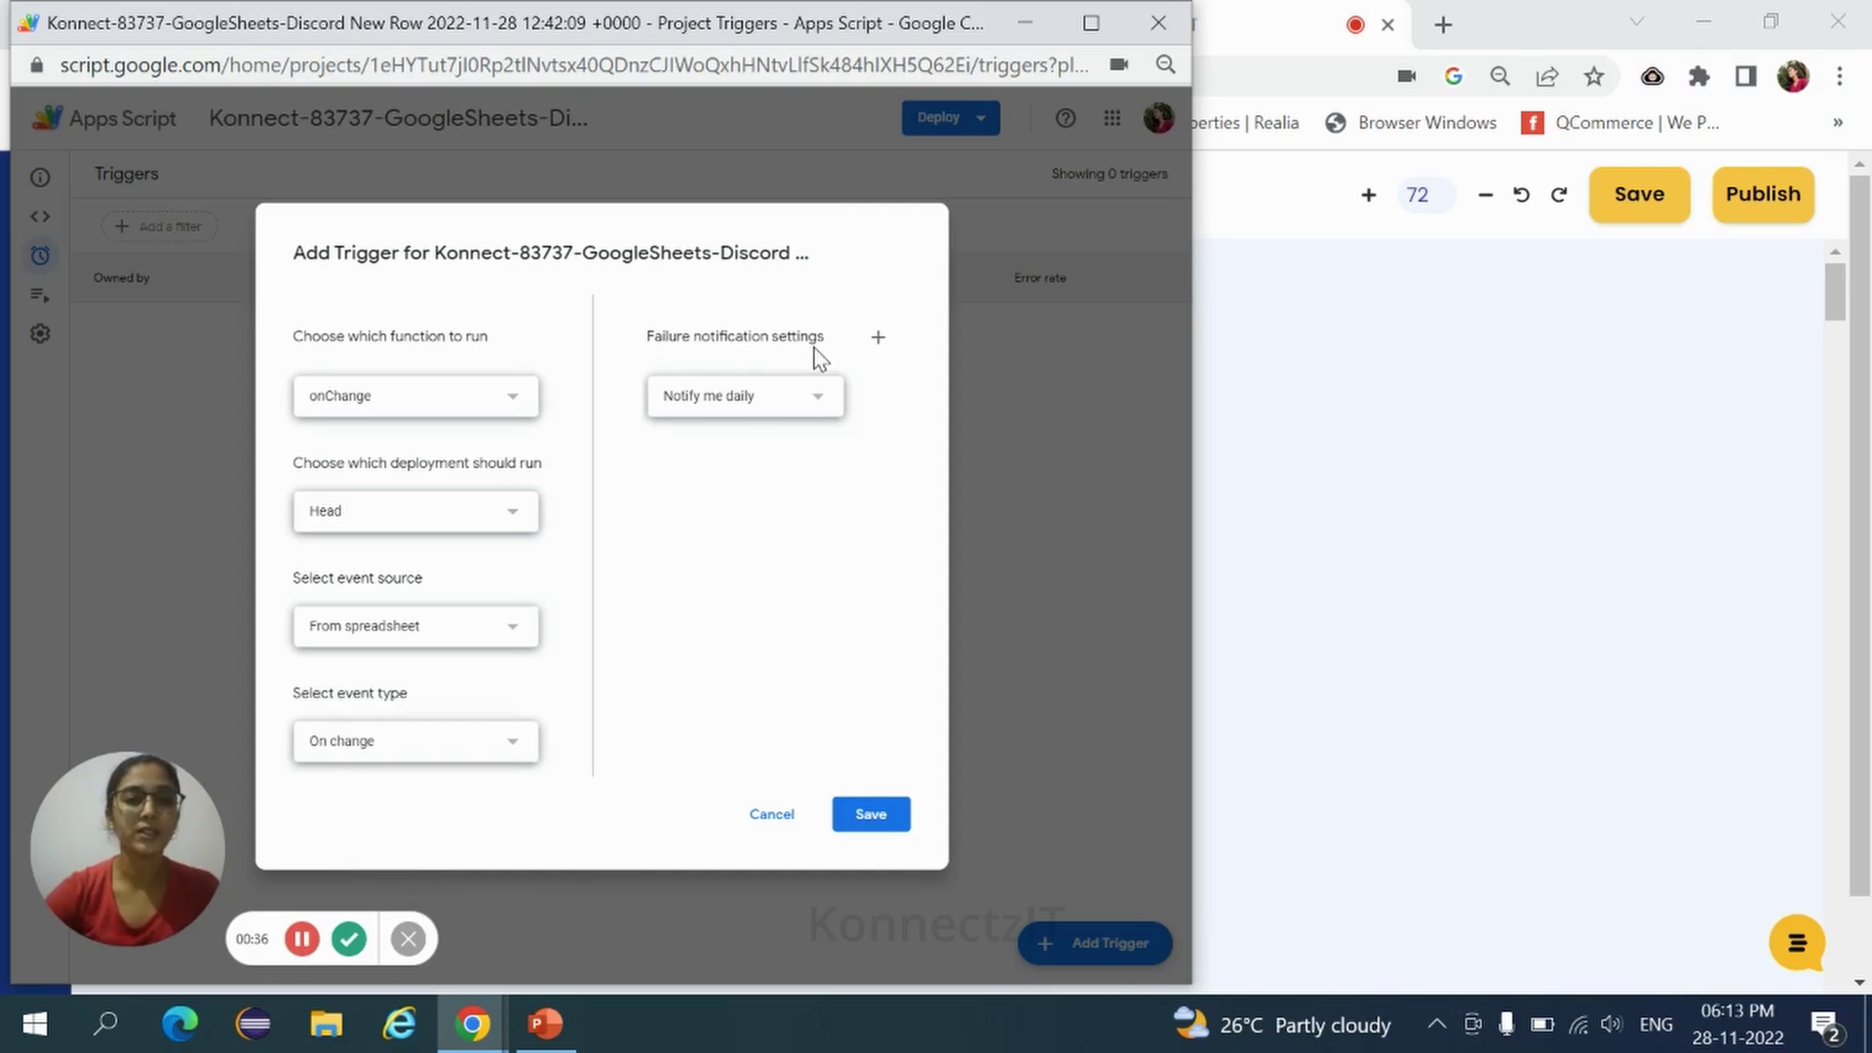
Set failure notifications to Notify me immediately and save the trigger.
{"action": "left_click", "coordinate": [743, 408]}
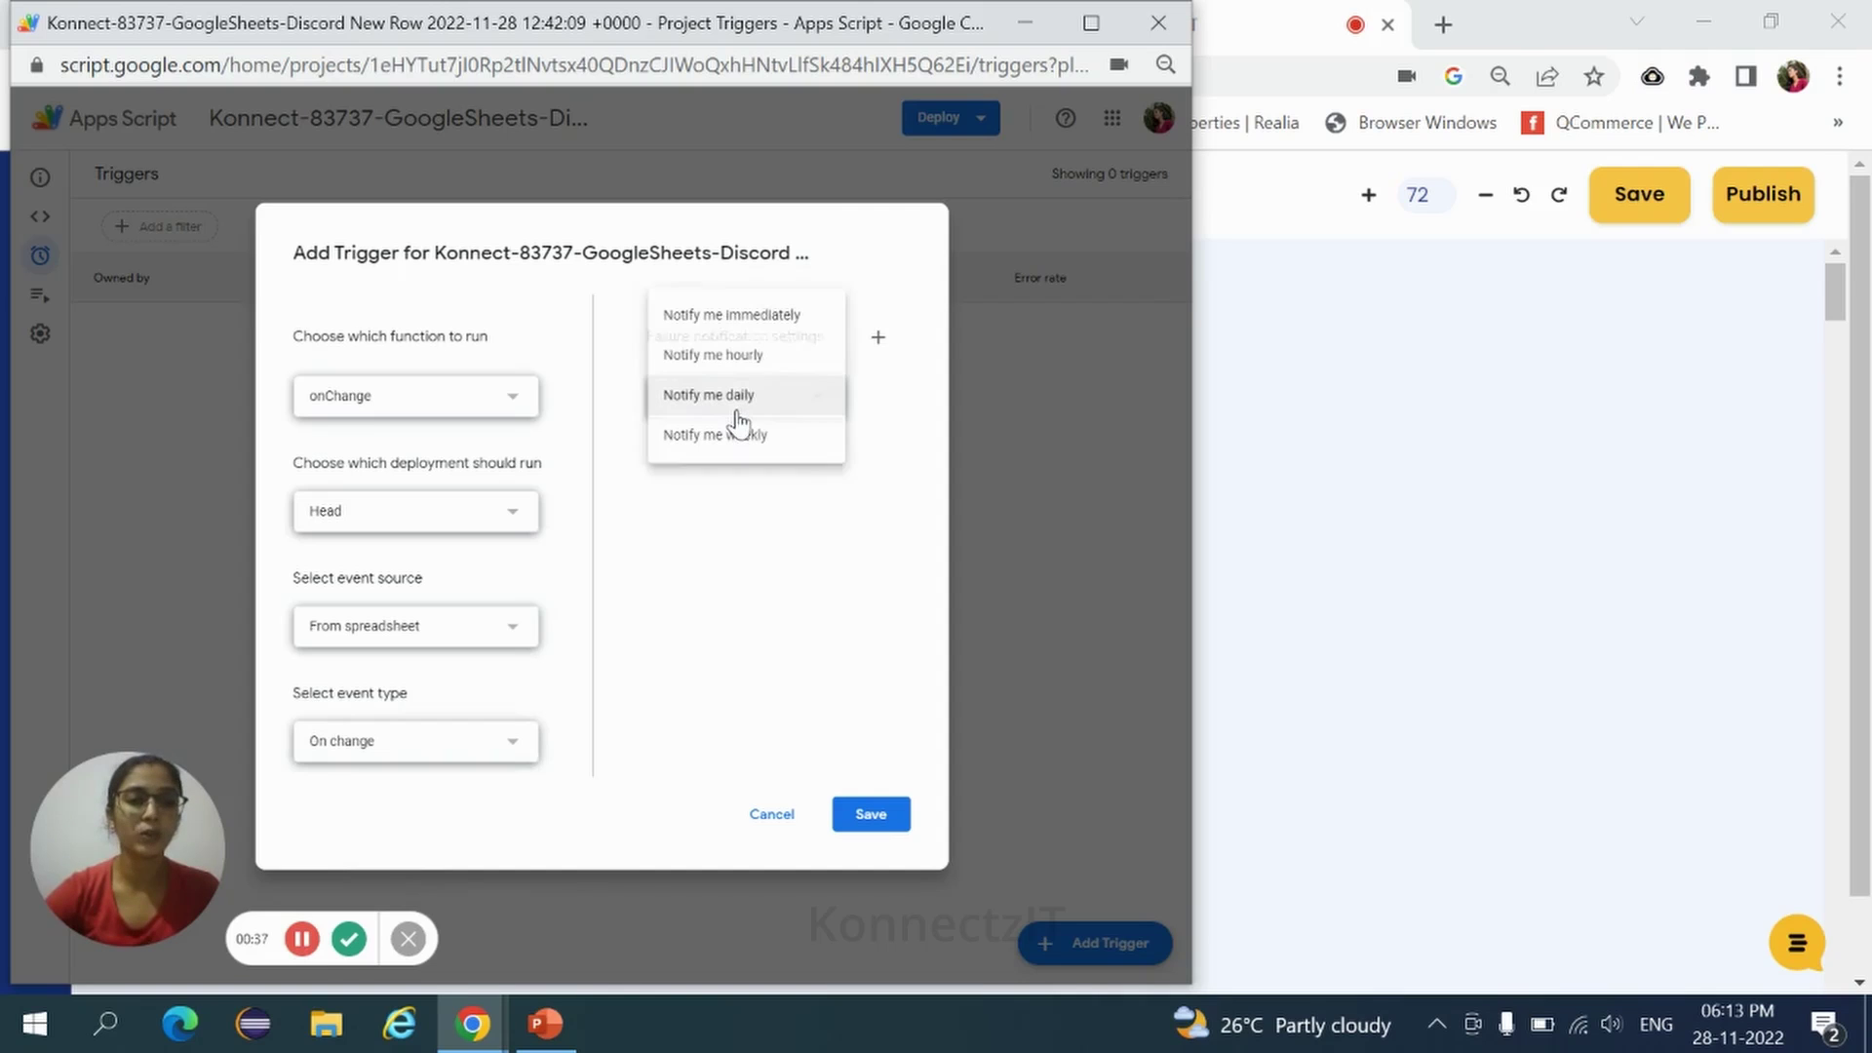
{"action": "left_click", "coordinate": [731, 315]}
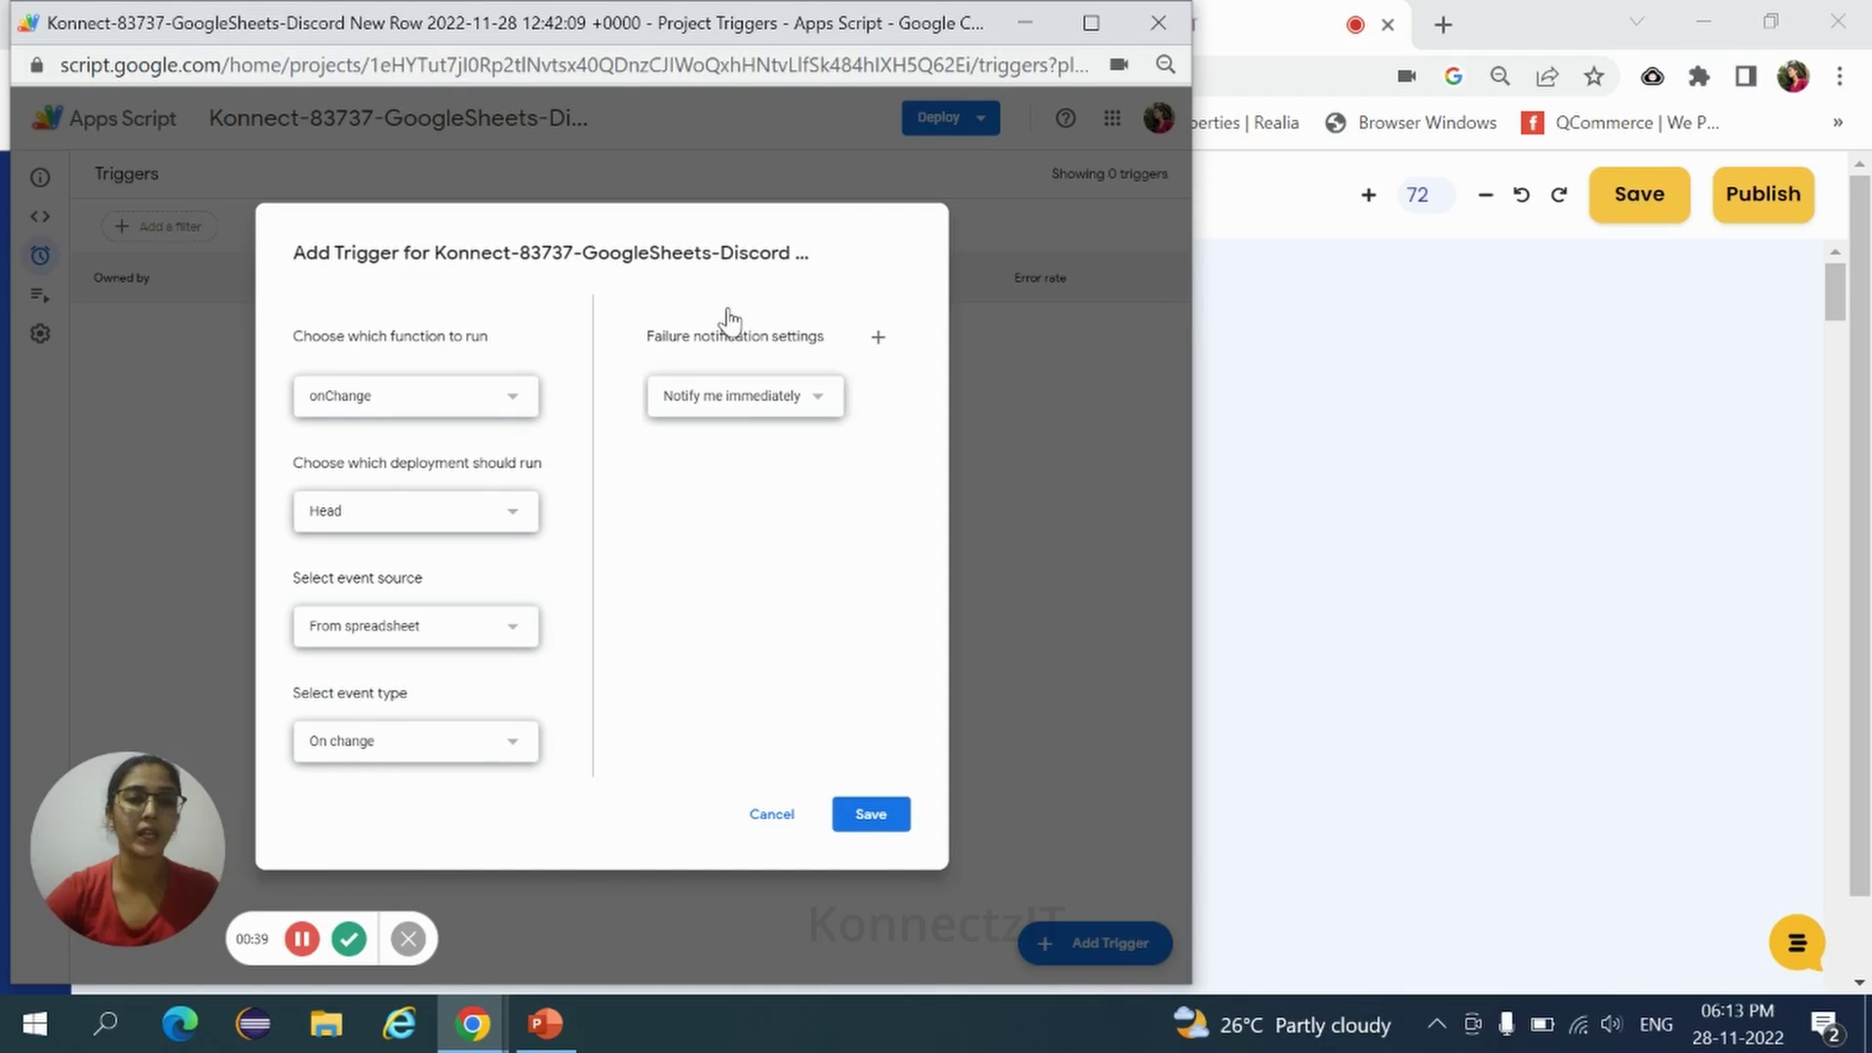
{"action": "left_click", "coordinate": [871, 815]}
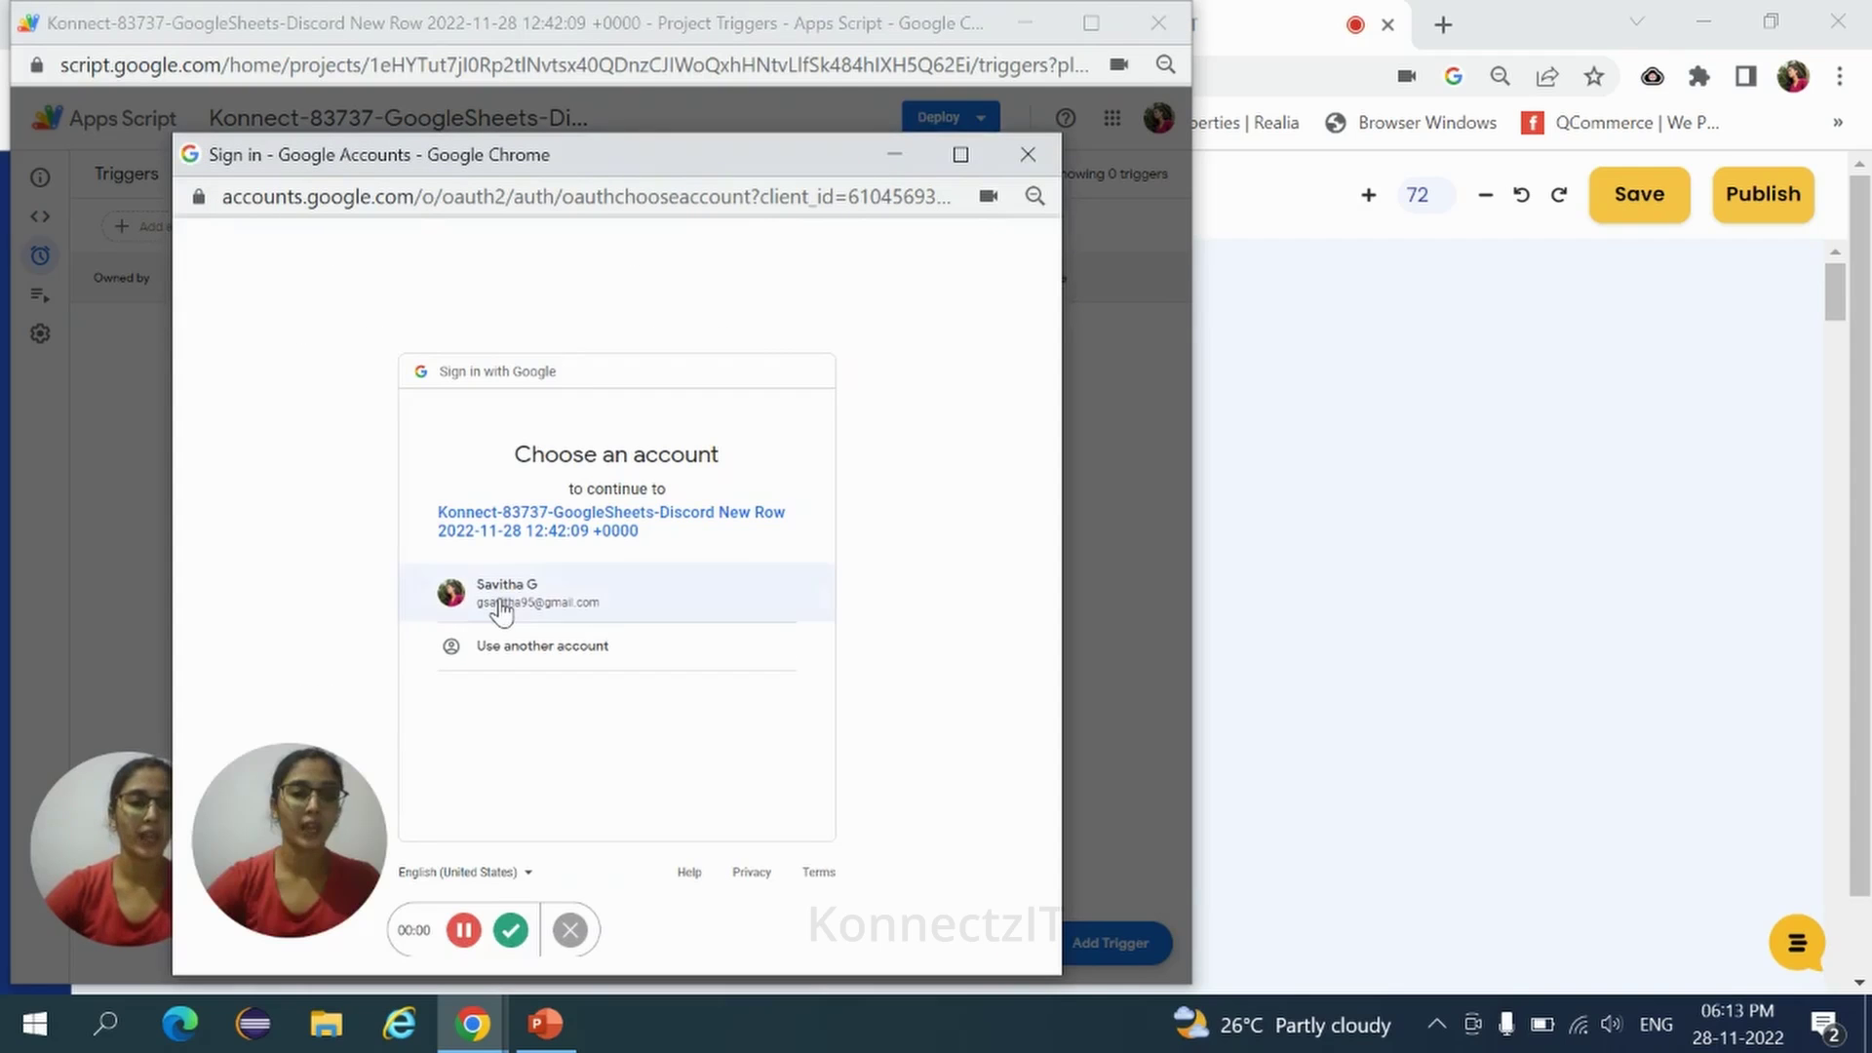
Authorise the Konnect script with the Google account despite the unverified-app warning.
{"action": "left_click", "coordinate": [502, 611]}
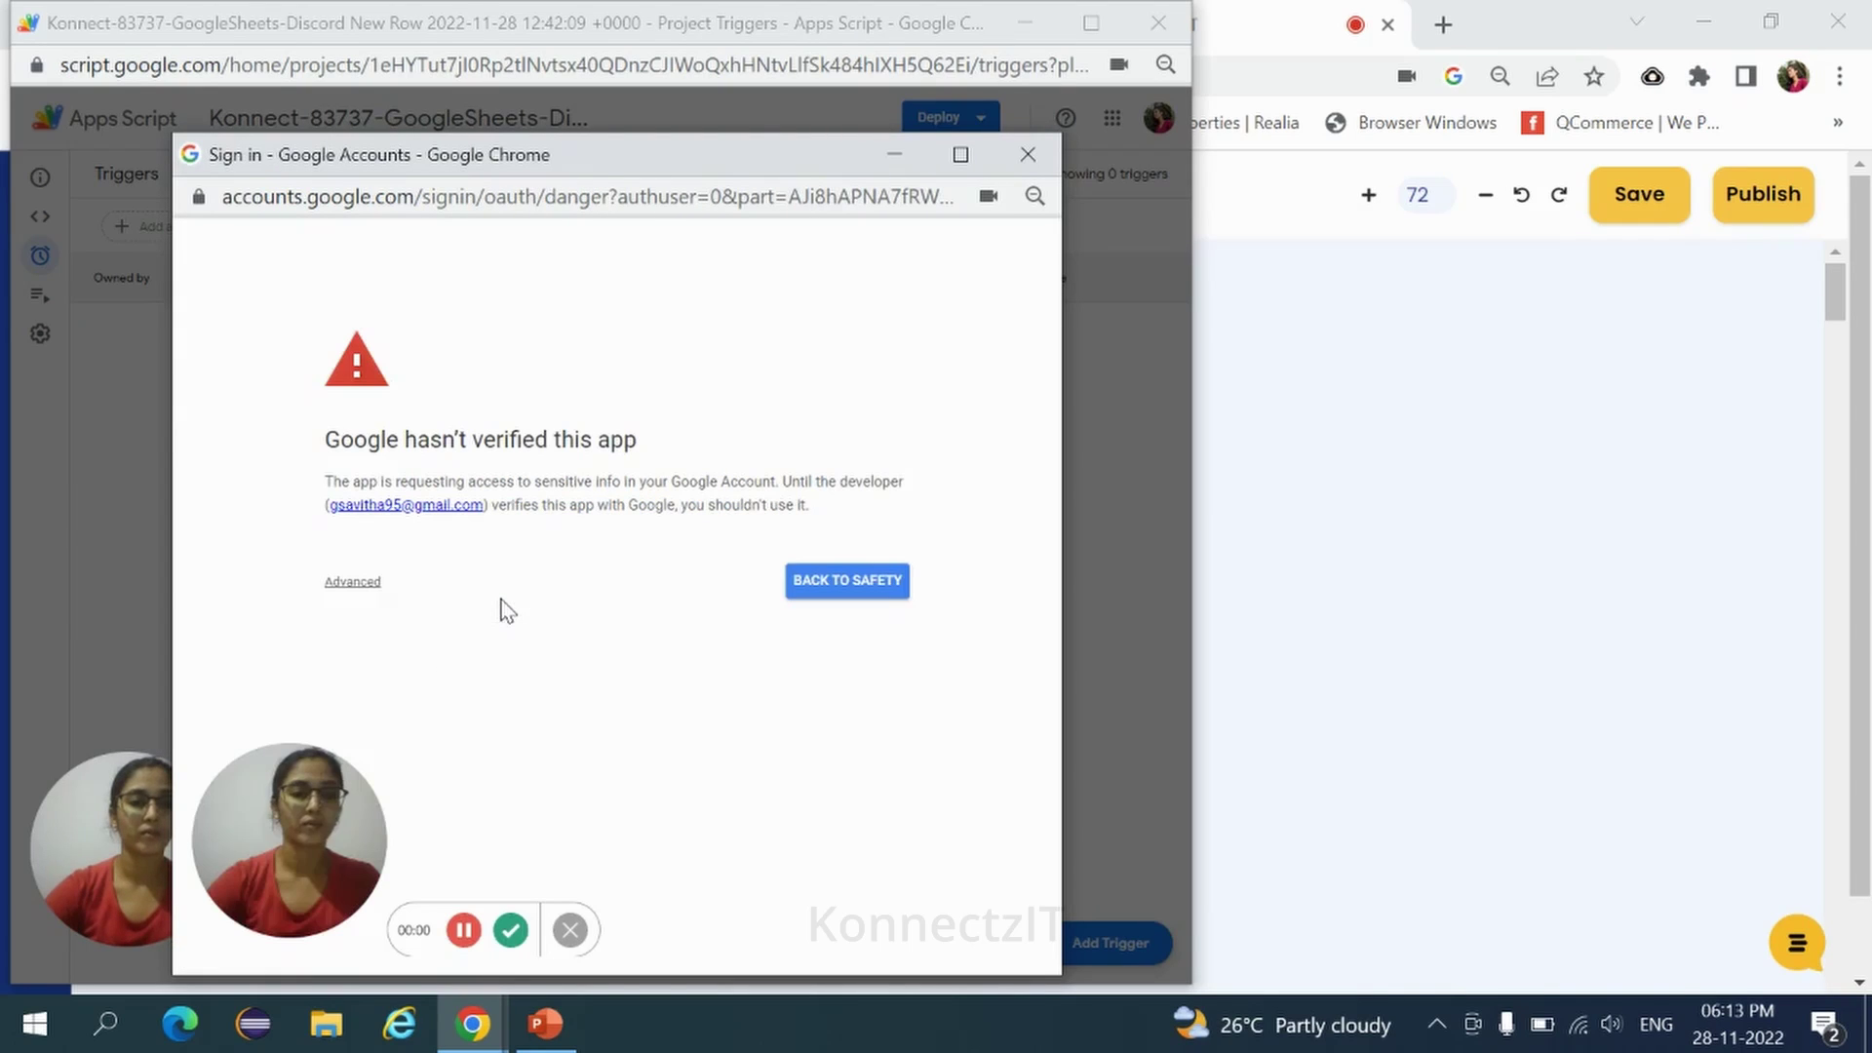
{"action": "left_click", "coordinate": [352, 581]}
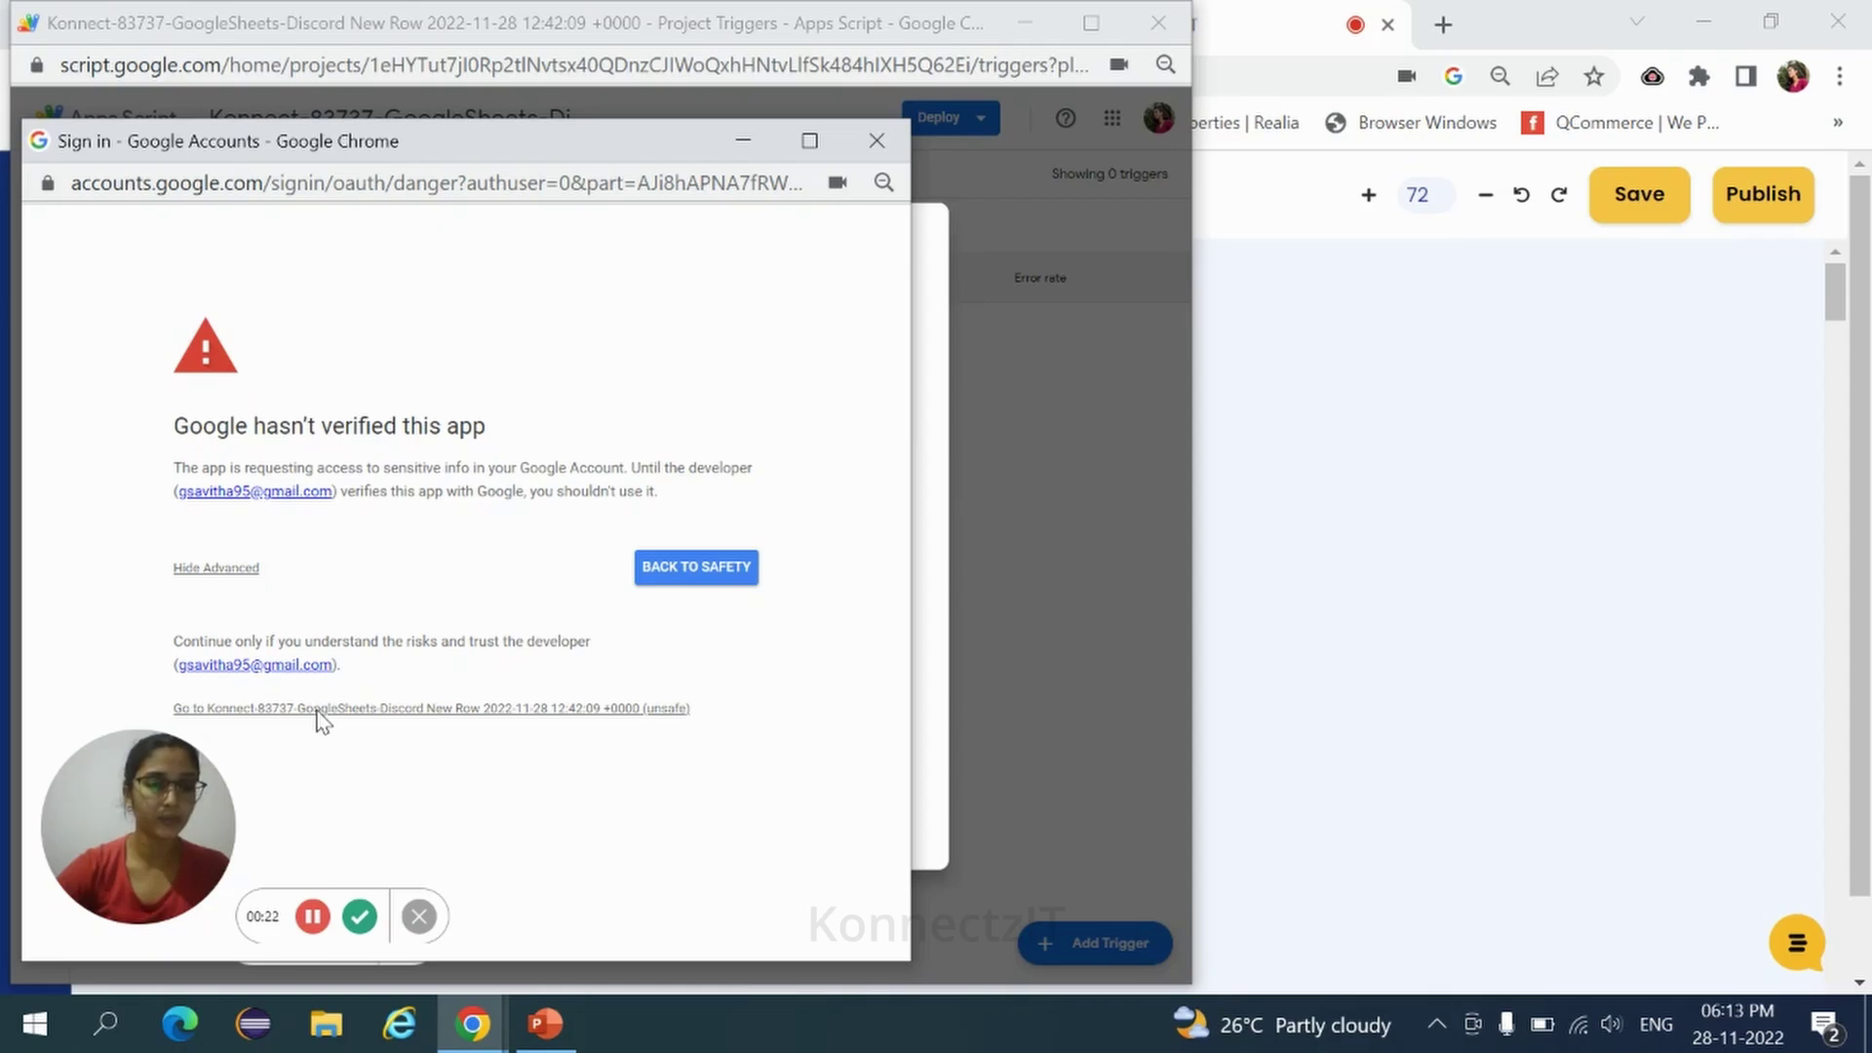
{"action": "key", "text": "ctrl+minus"}
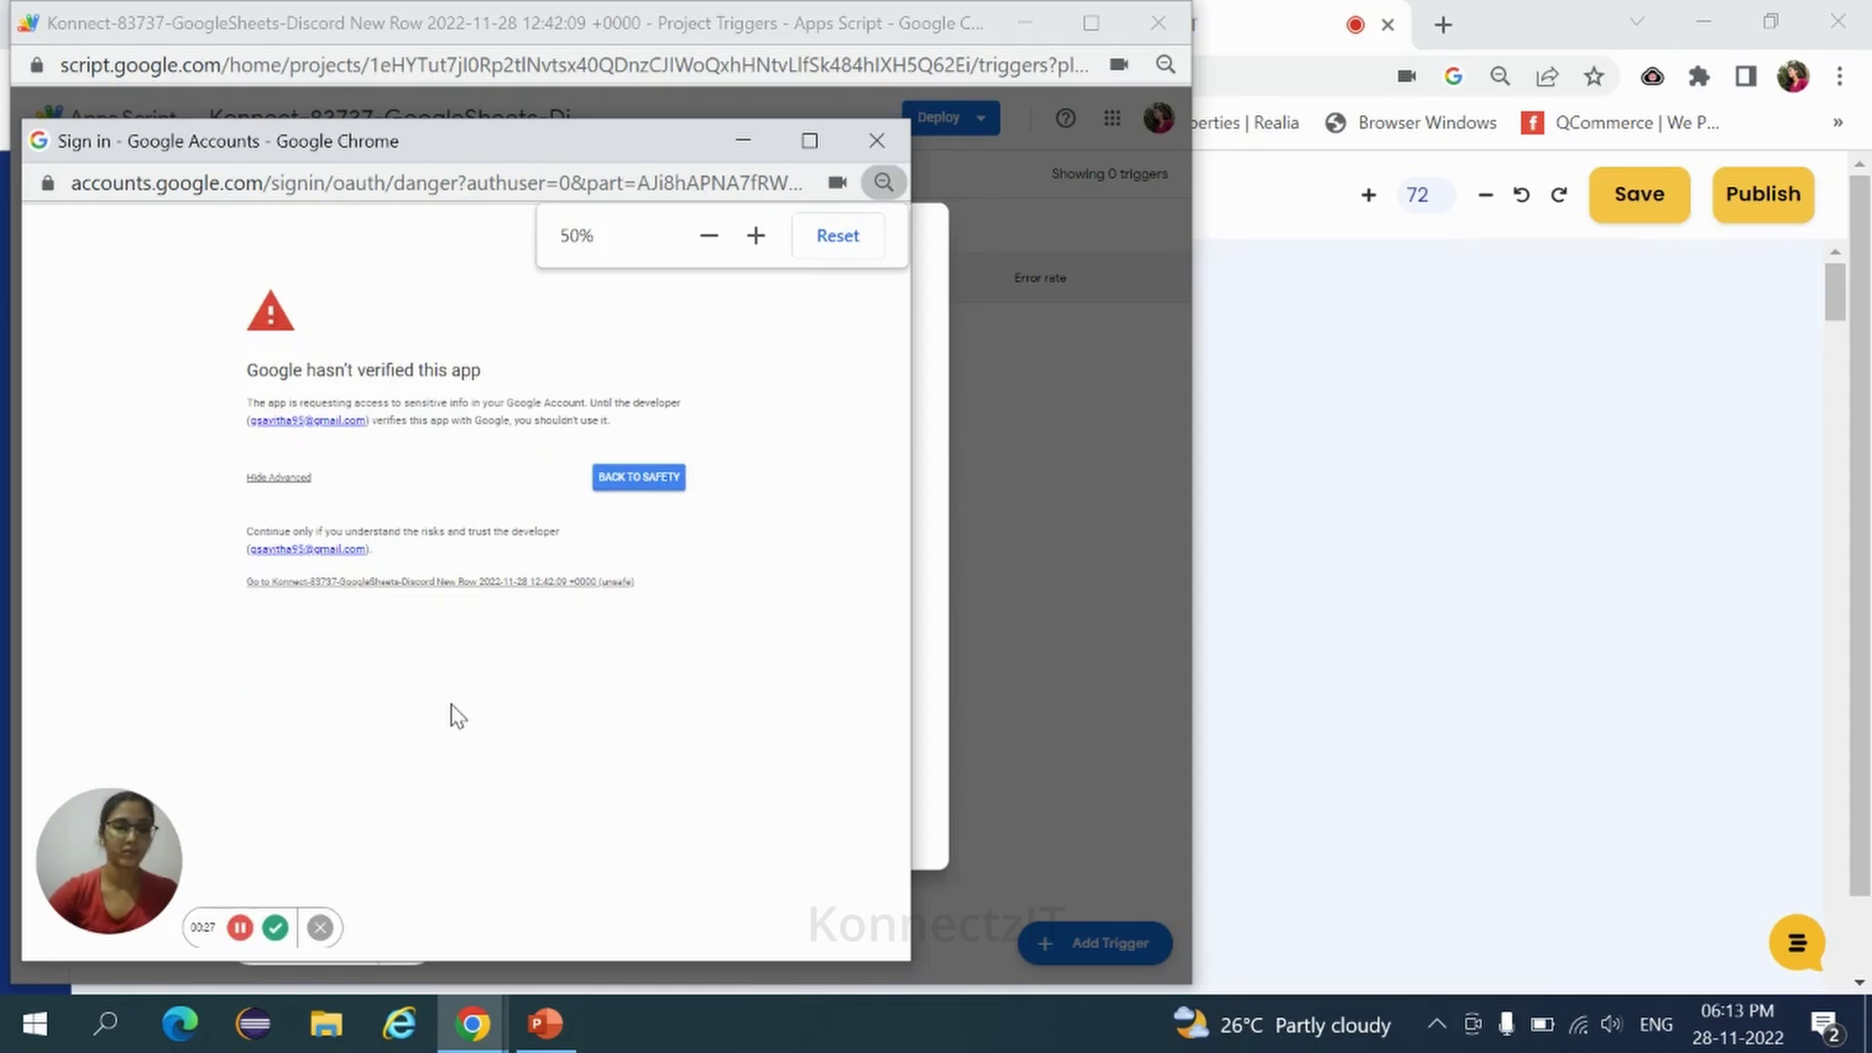
{"action": "left_click", "coordinate": [407, 585]}
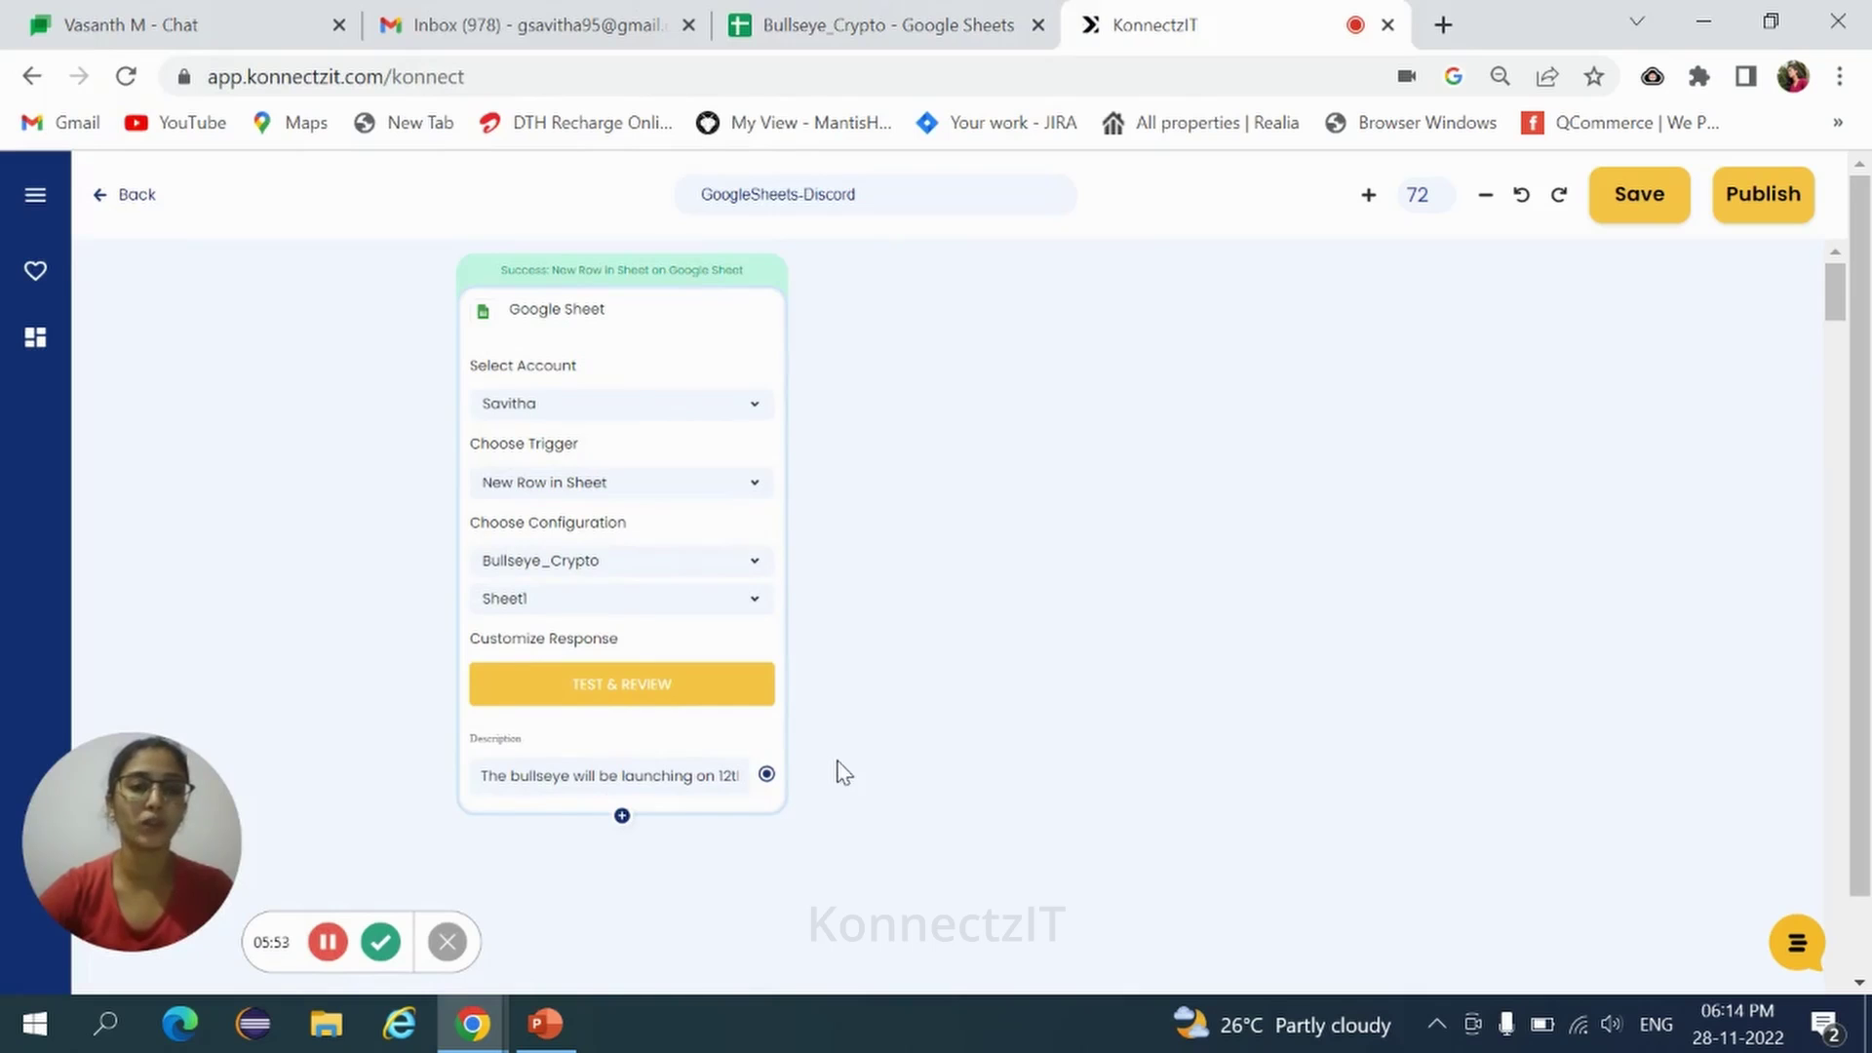
Search the apps for 'di' and add a Discord step to the workflow canvas.
{"action": "left_click", "coordinate": [43, 349]}
{"action": "left_click", "coordinate": [137, 286]}
{"action": "type", "text": "disc"}
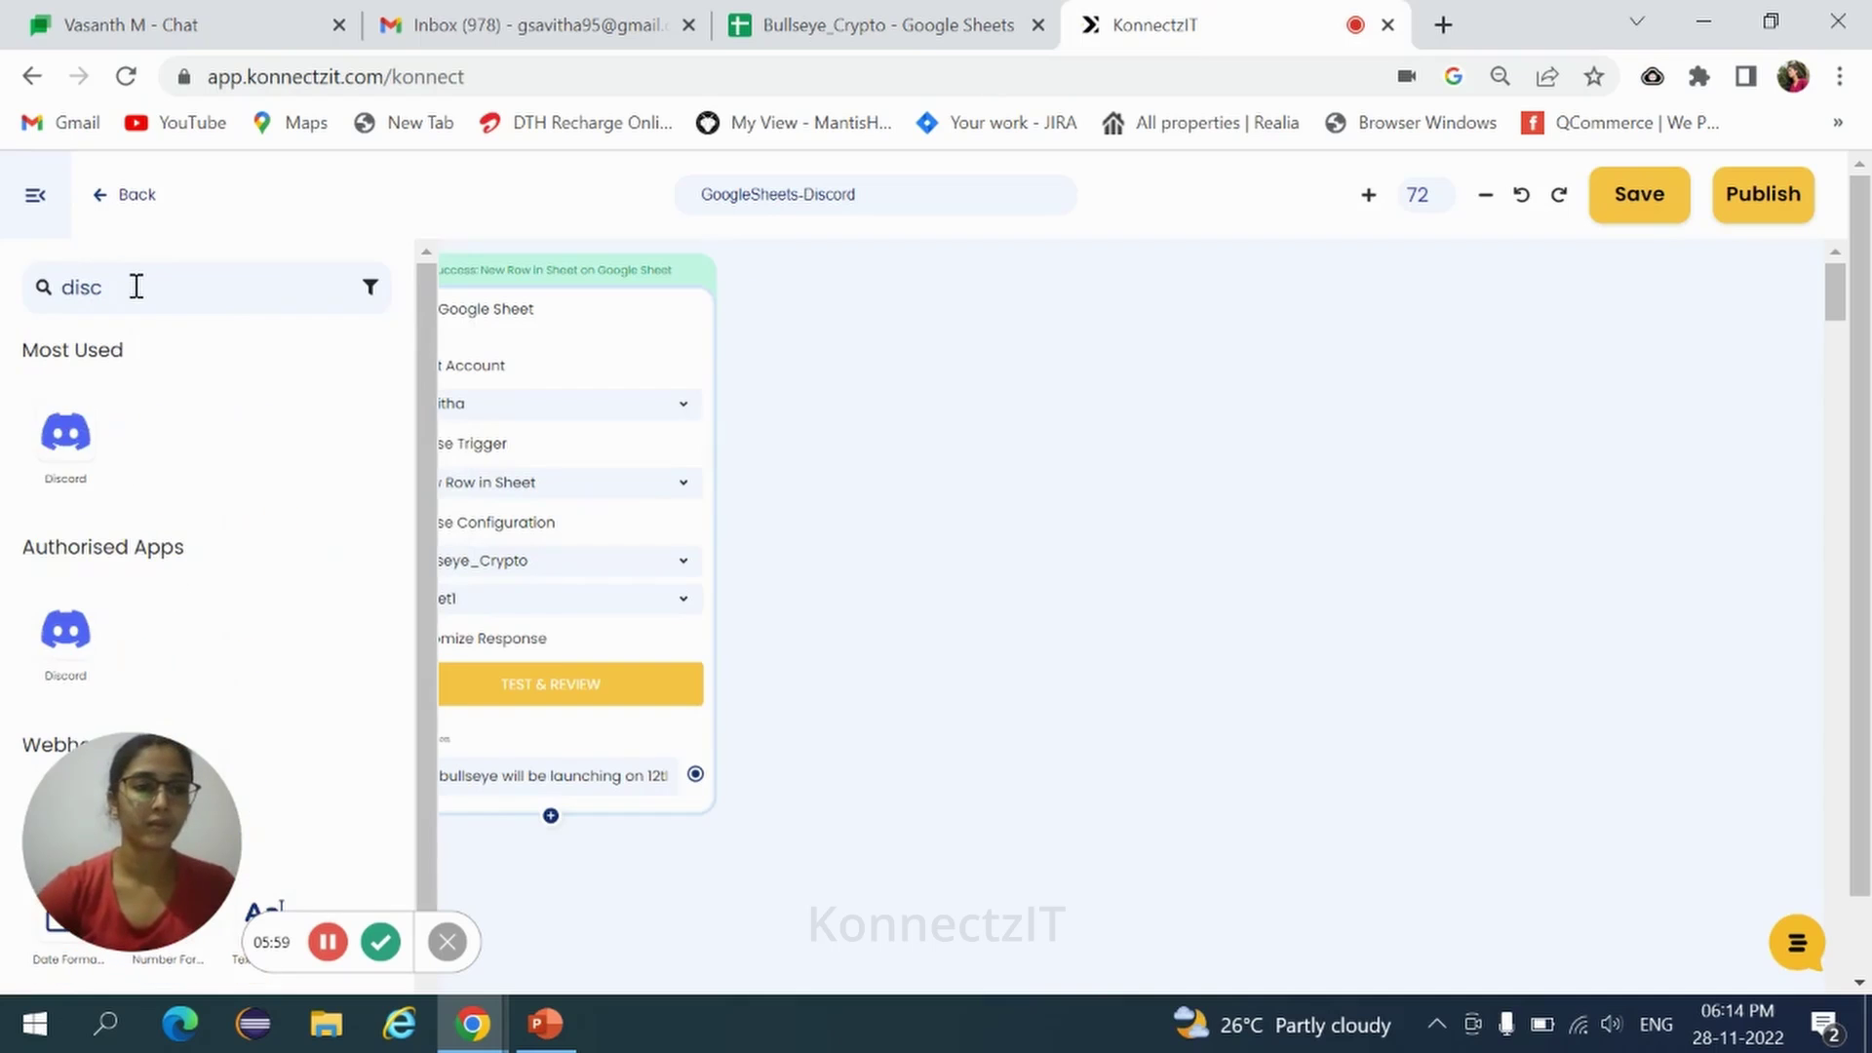
{"action": "left_click_drag", "start_coordinate": [61, 447], "coordinate": [980, 385]}
{"action": "left_click", "coordinate": [32, 202]}
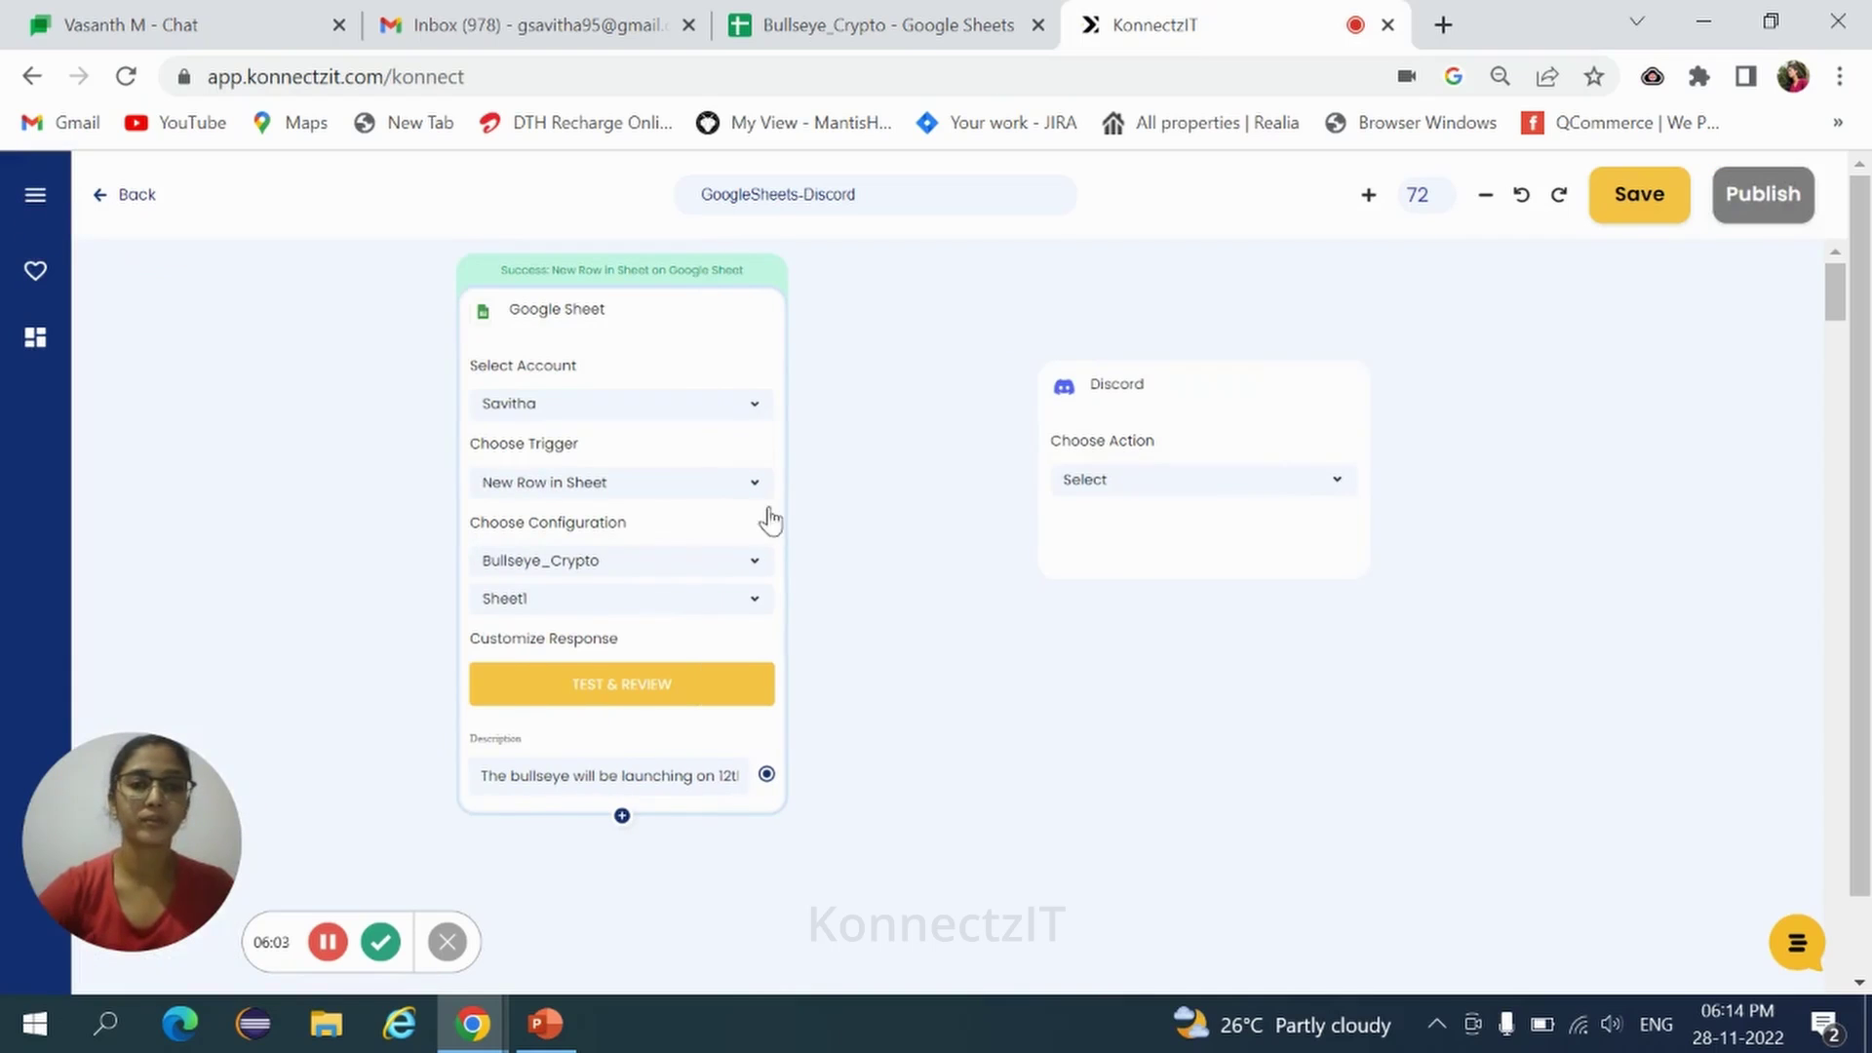
Set Discord to Send Channel Message with Markdown, configuration True, and map Description into Message.
{"action": "left_click", "coordinate": [1137, 485]}
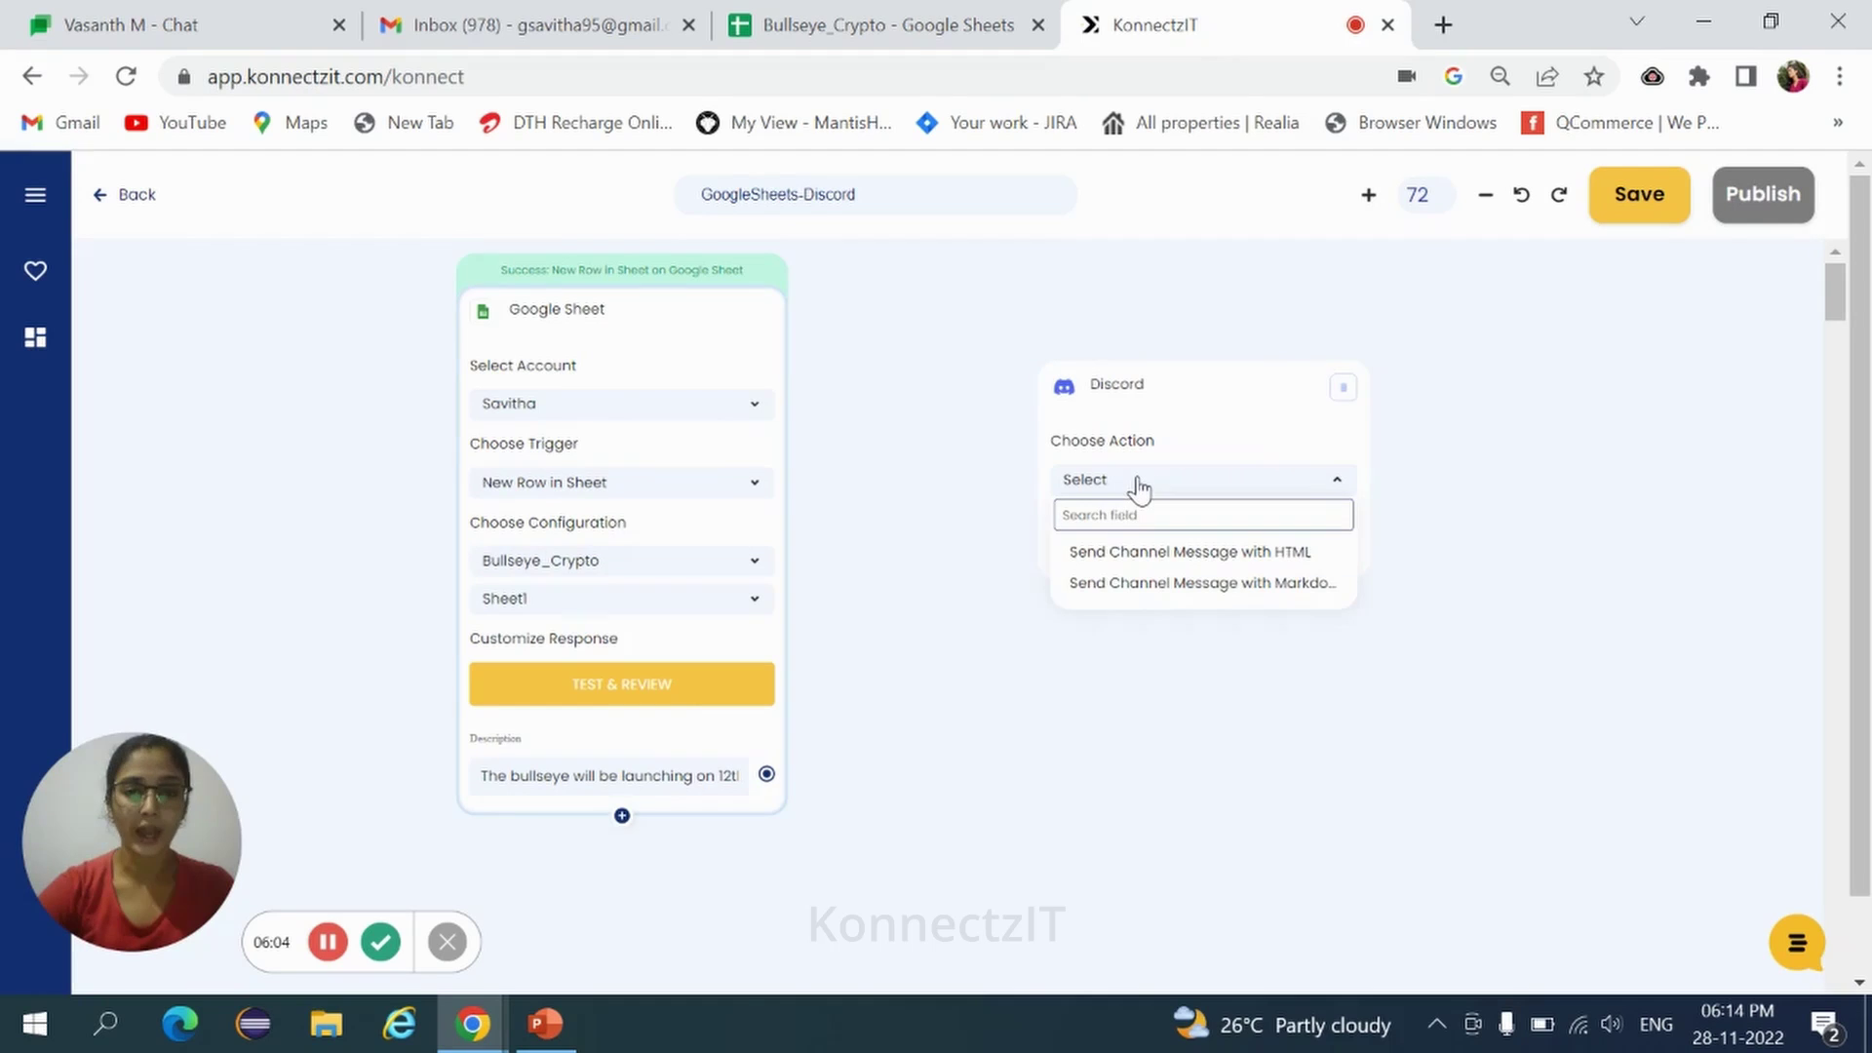
{"action": "left_click", "coordinate": [1151, 588]}
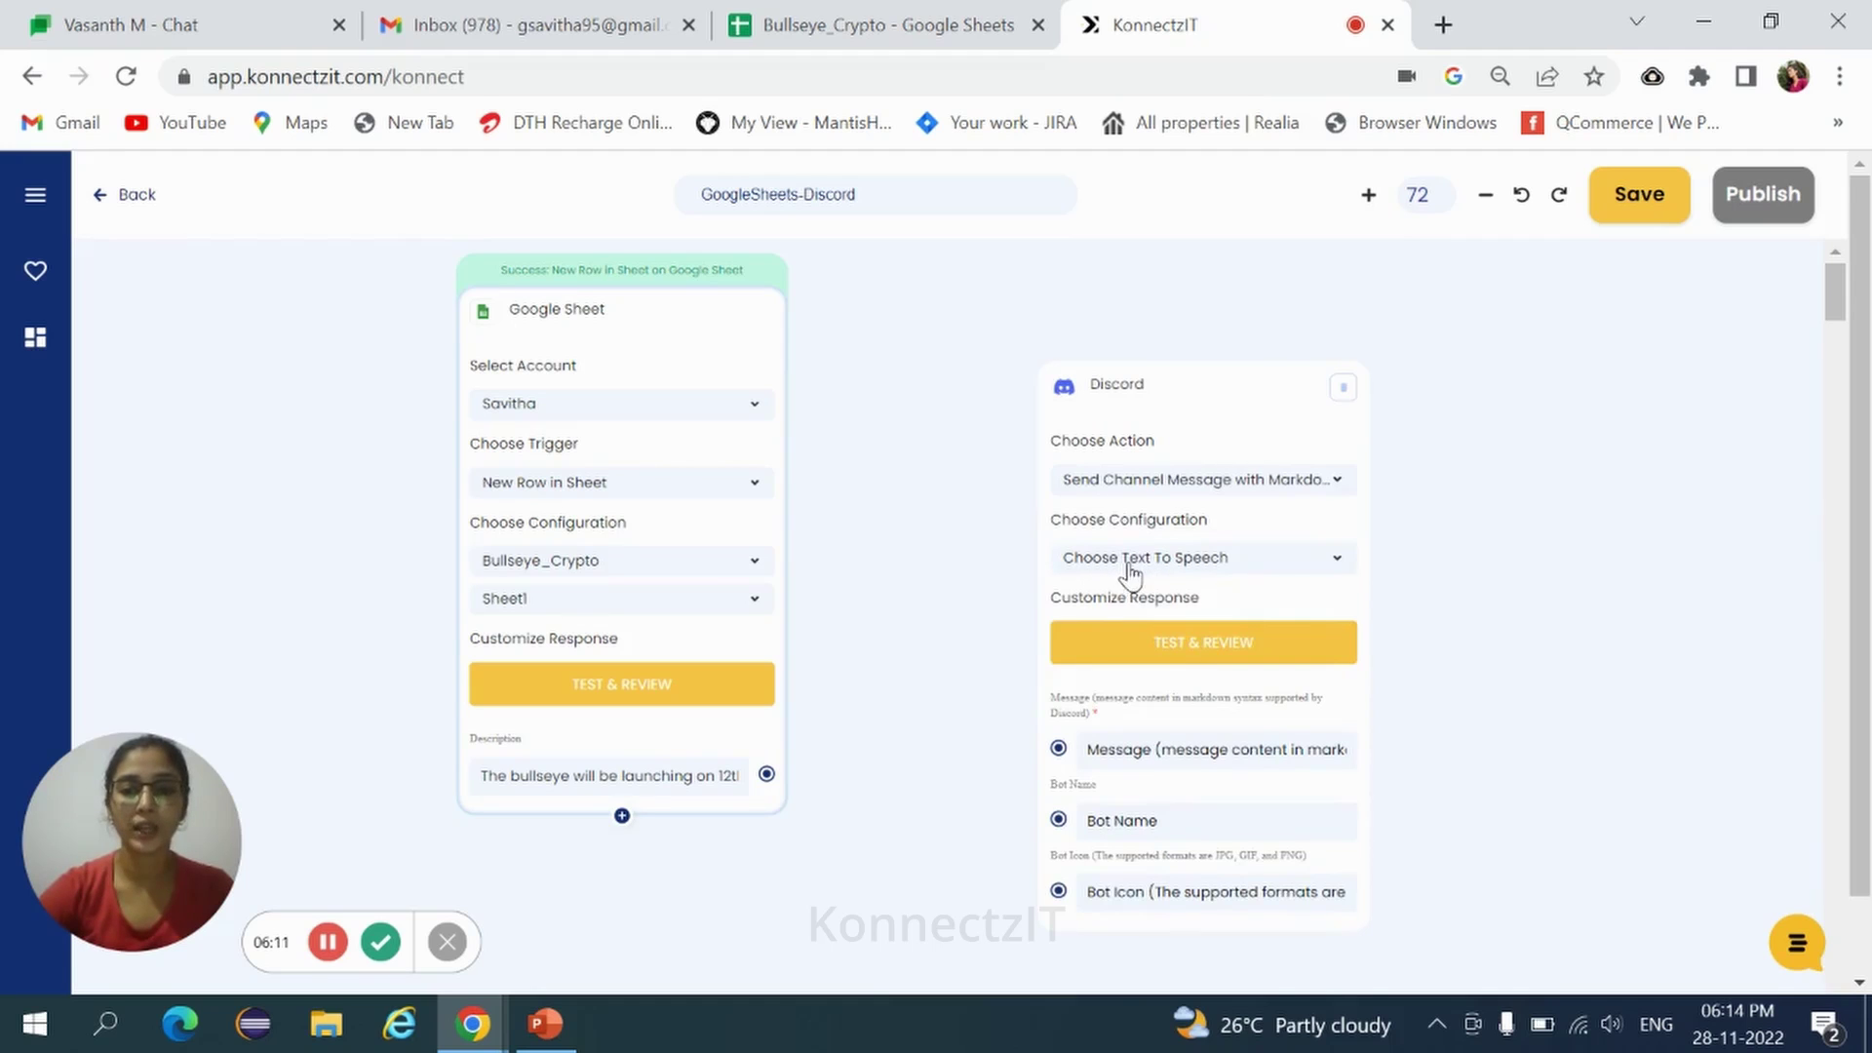
{"action": "left_click", "coordinate": [1168, 575]}
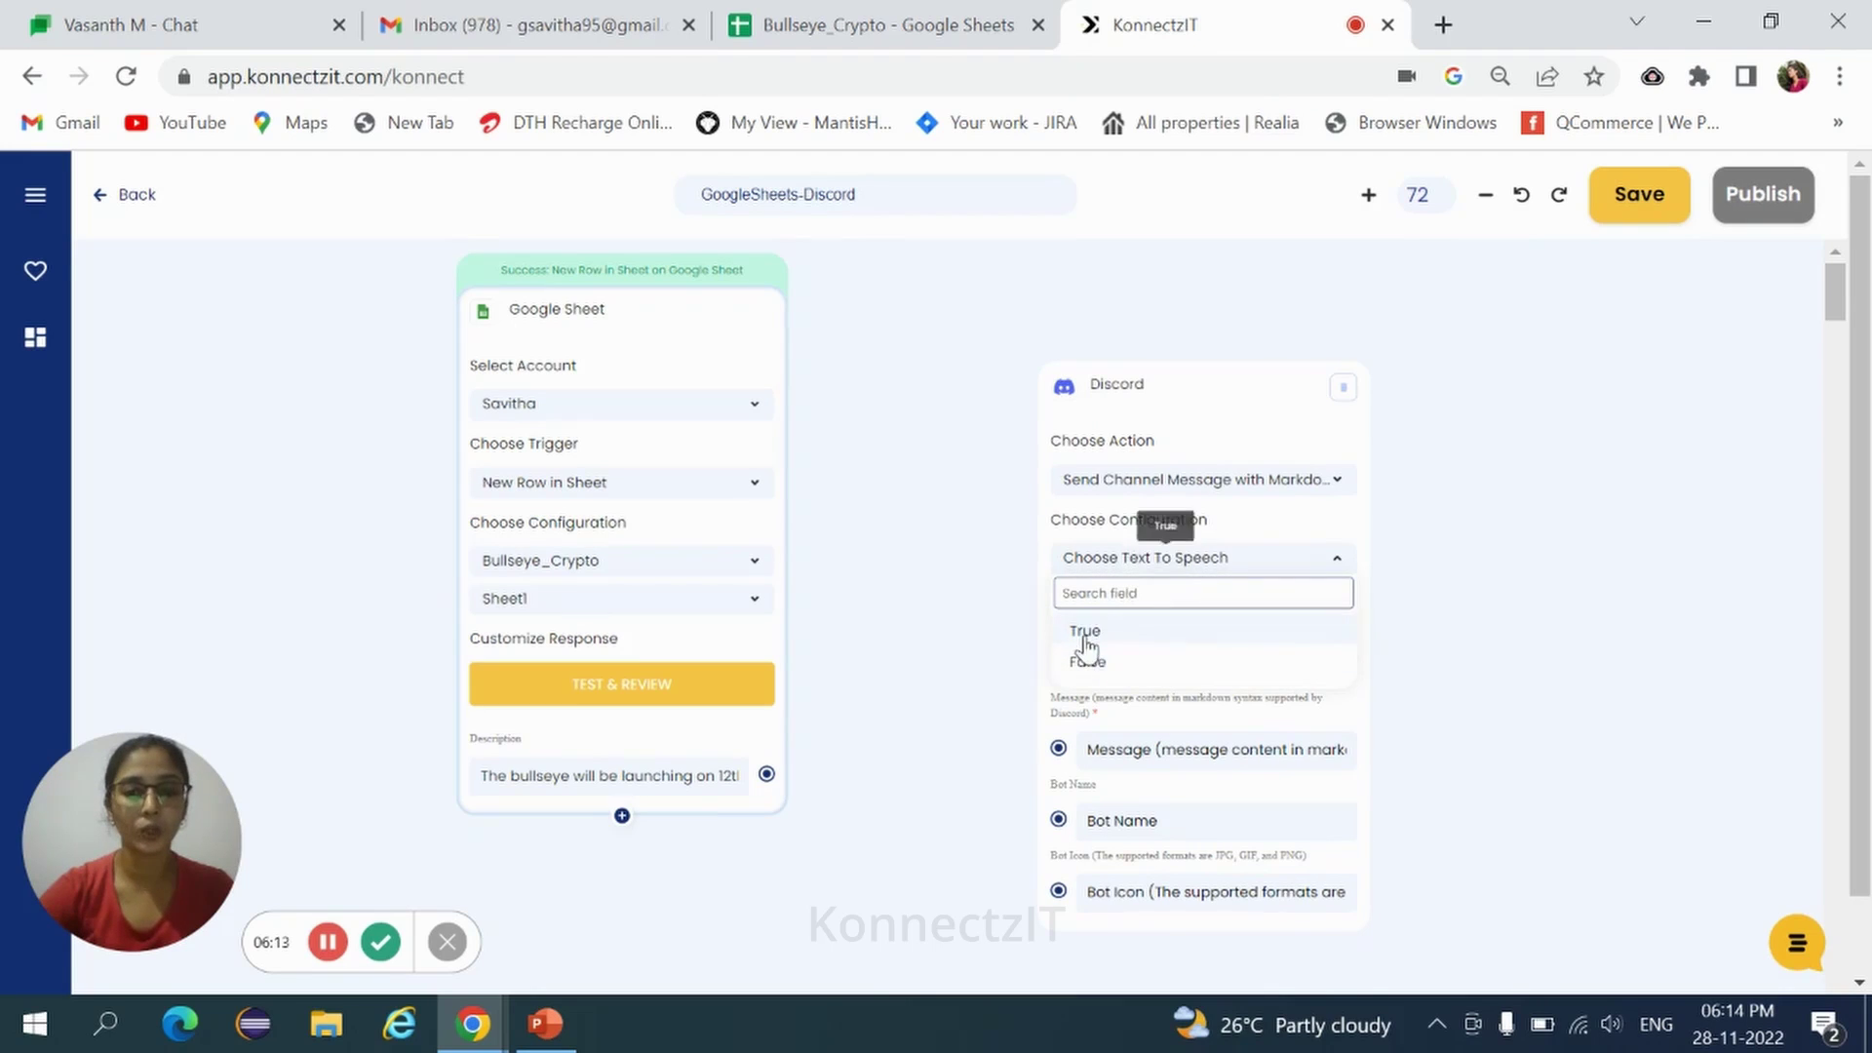
{"action": "left_click", "coordinate": [1085, 640]}
{"action": "left_click_drag", "start_coordinate": [1174, 364], "coordinate": [1176, 232]}
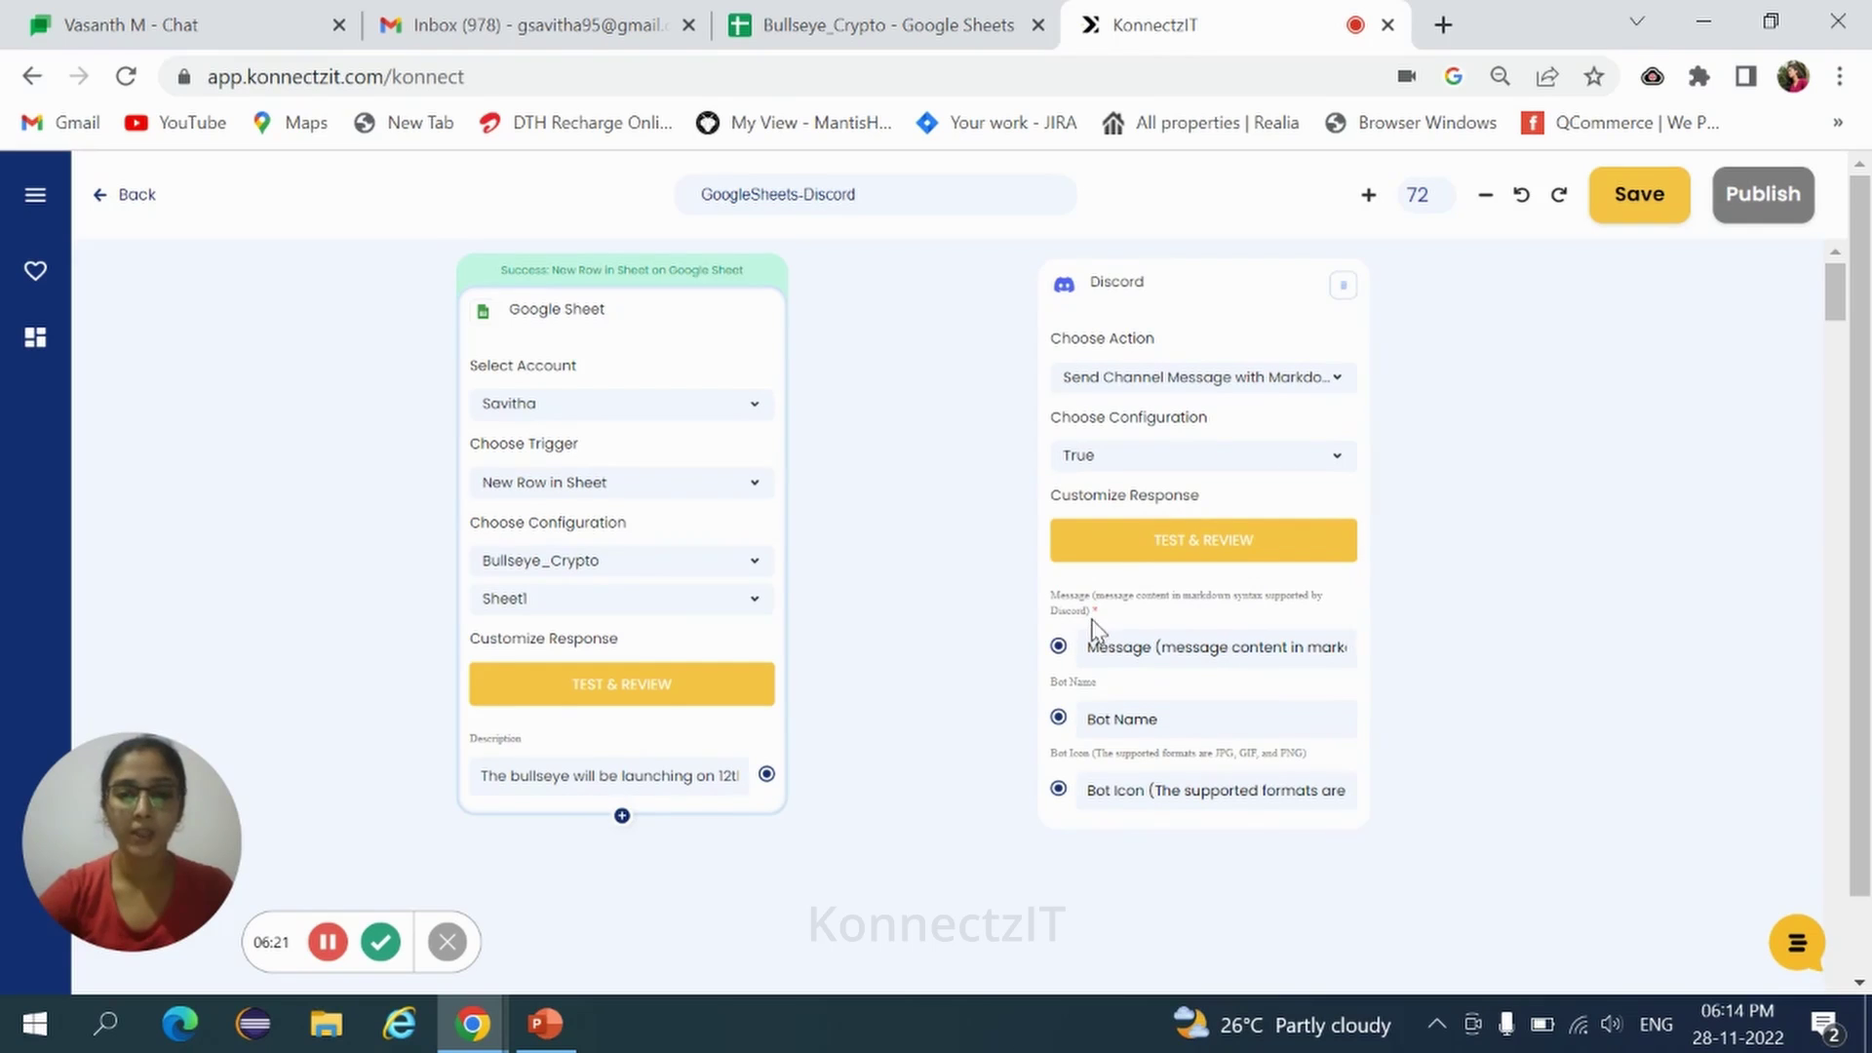
{"action": "left_click_drag", "start_coordinate": [766, 774], "coordinate": [1060, 646]}
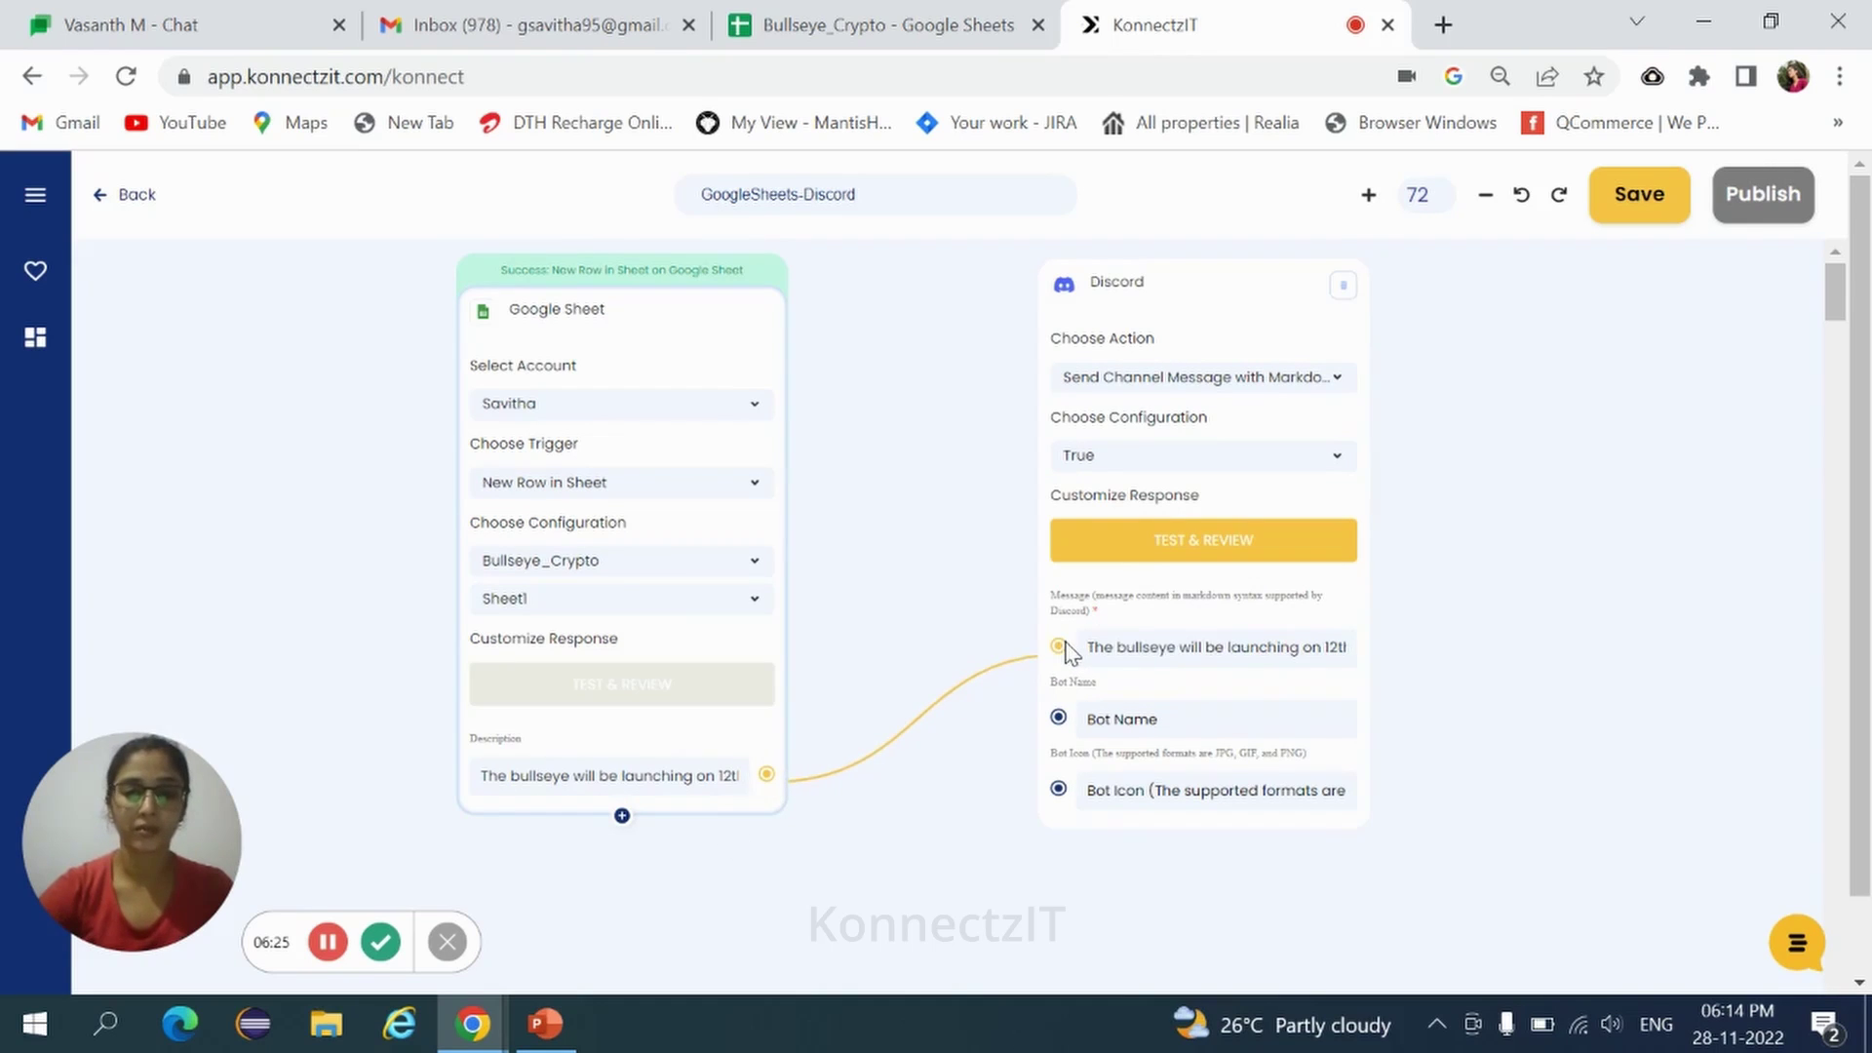
Test the Discord step and view the bot's message in the #bullseye_crypto channel.
{"action": "left_click", "coordinate": [1160, 544]}
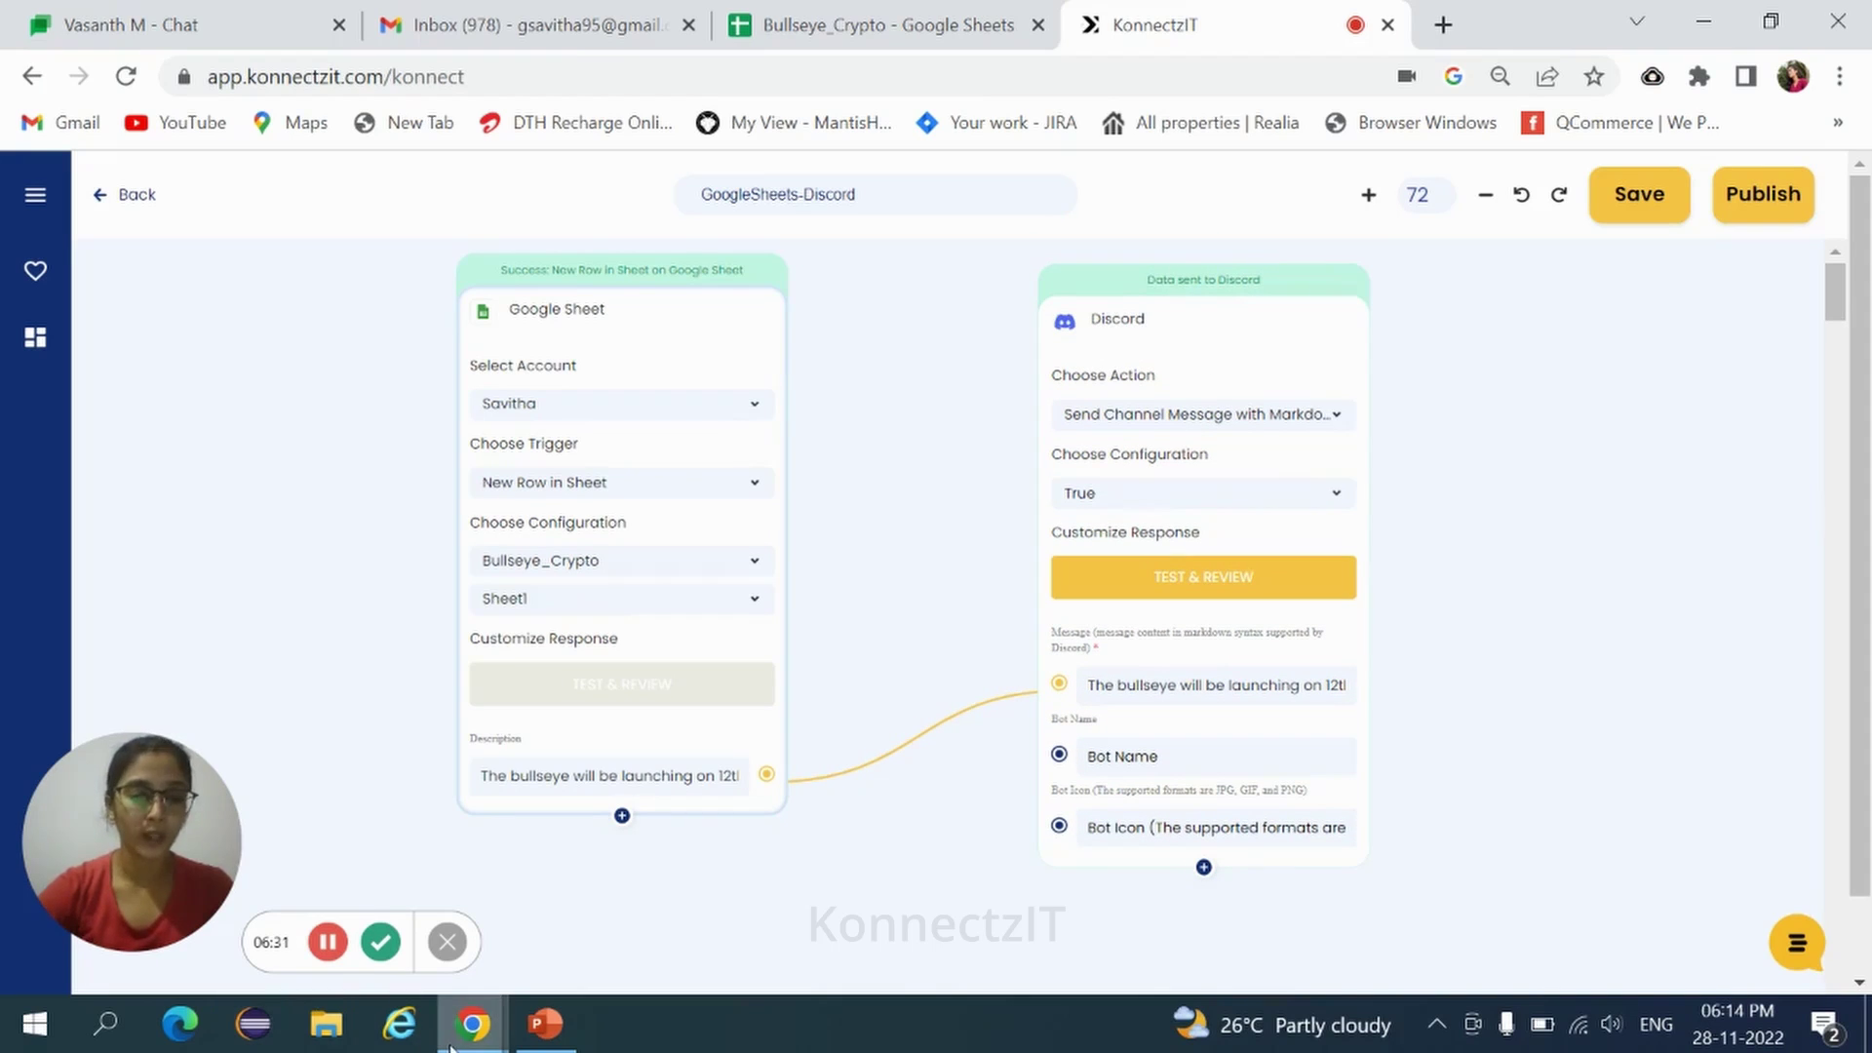
{"action": "mouse_move", "coordinate": [466, 1034]}
{"action": "left_click", "coordinate": [451, 888]}
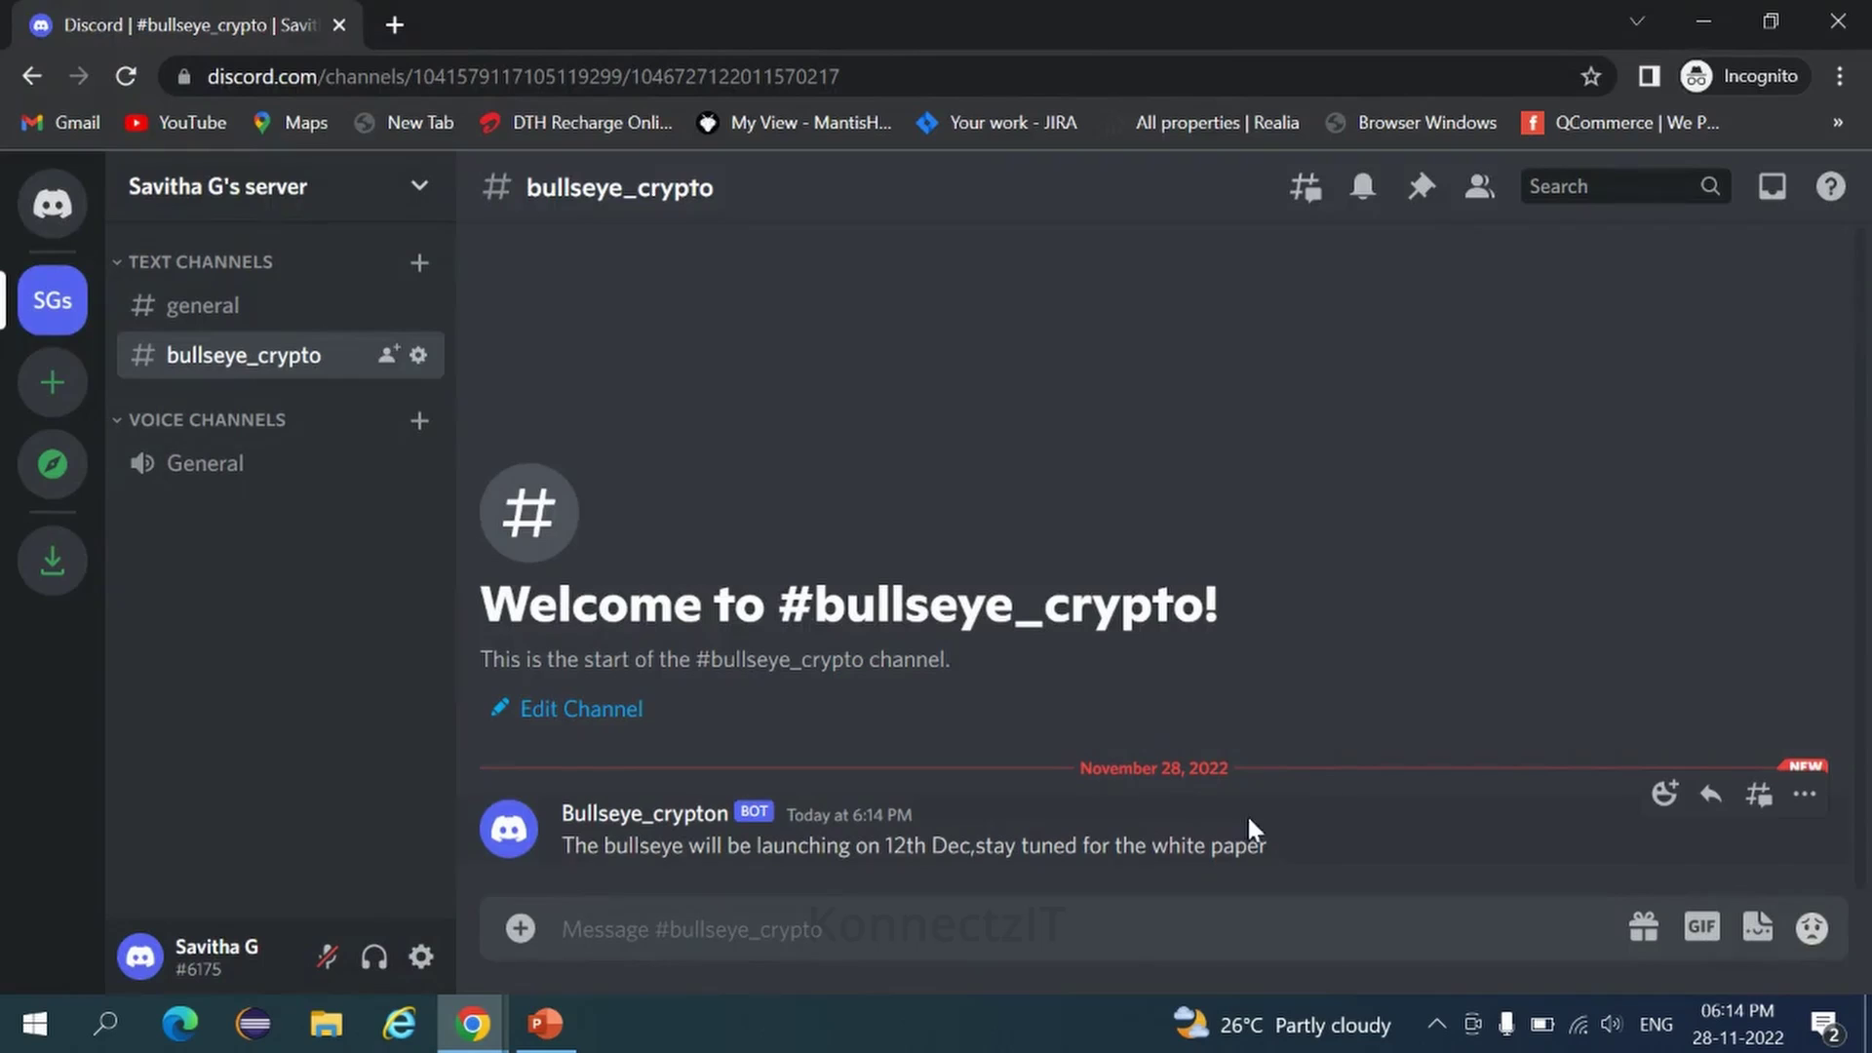
{"action": "mouse_move", "coordinate": [465, 1038]}
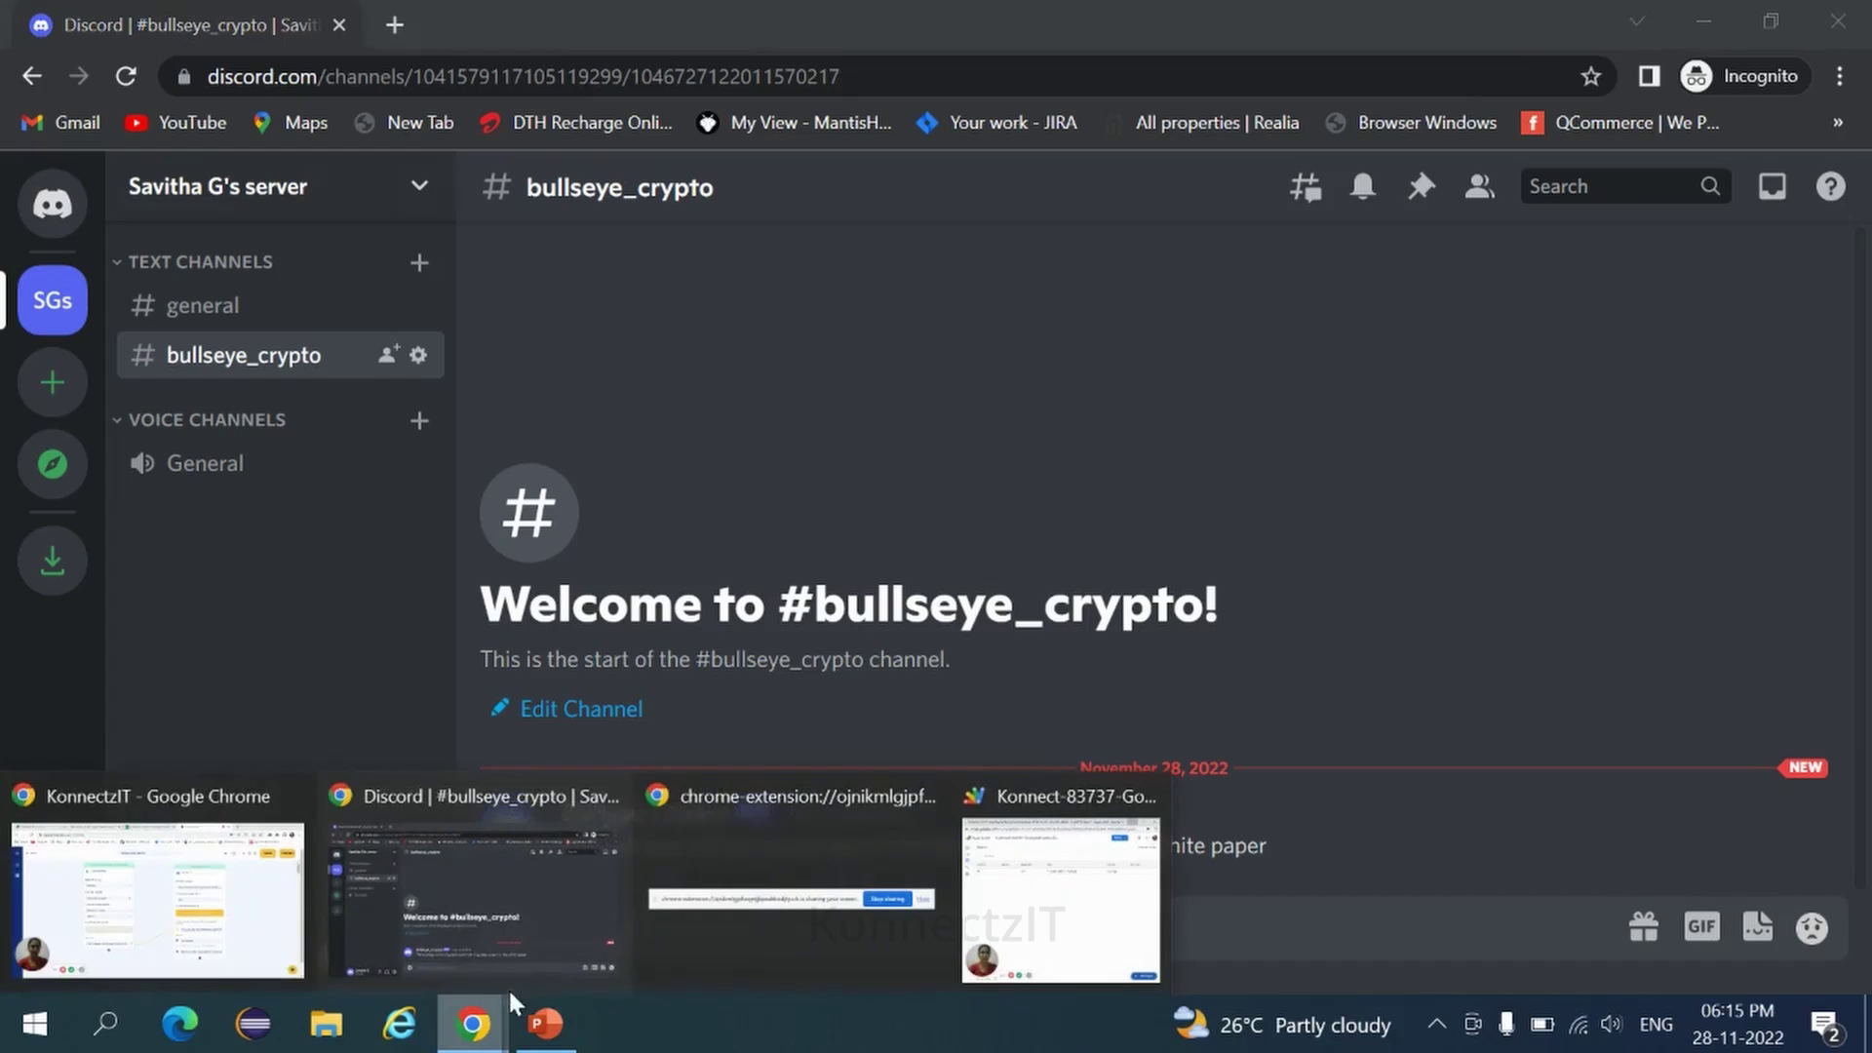
Publish the GoogleSheets-Discord workflow and confirm the publish dialog.
{"action": "left_click", "coordinate": [183, 869]}
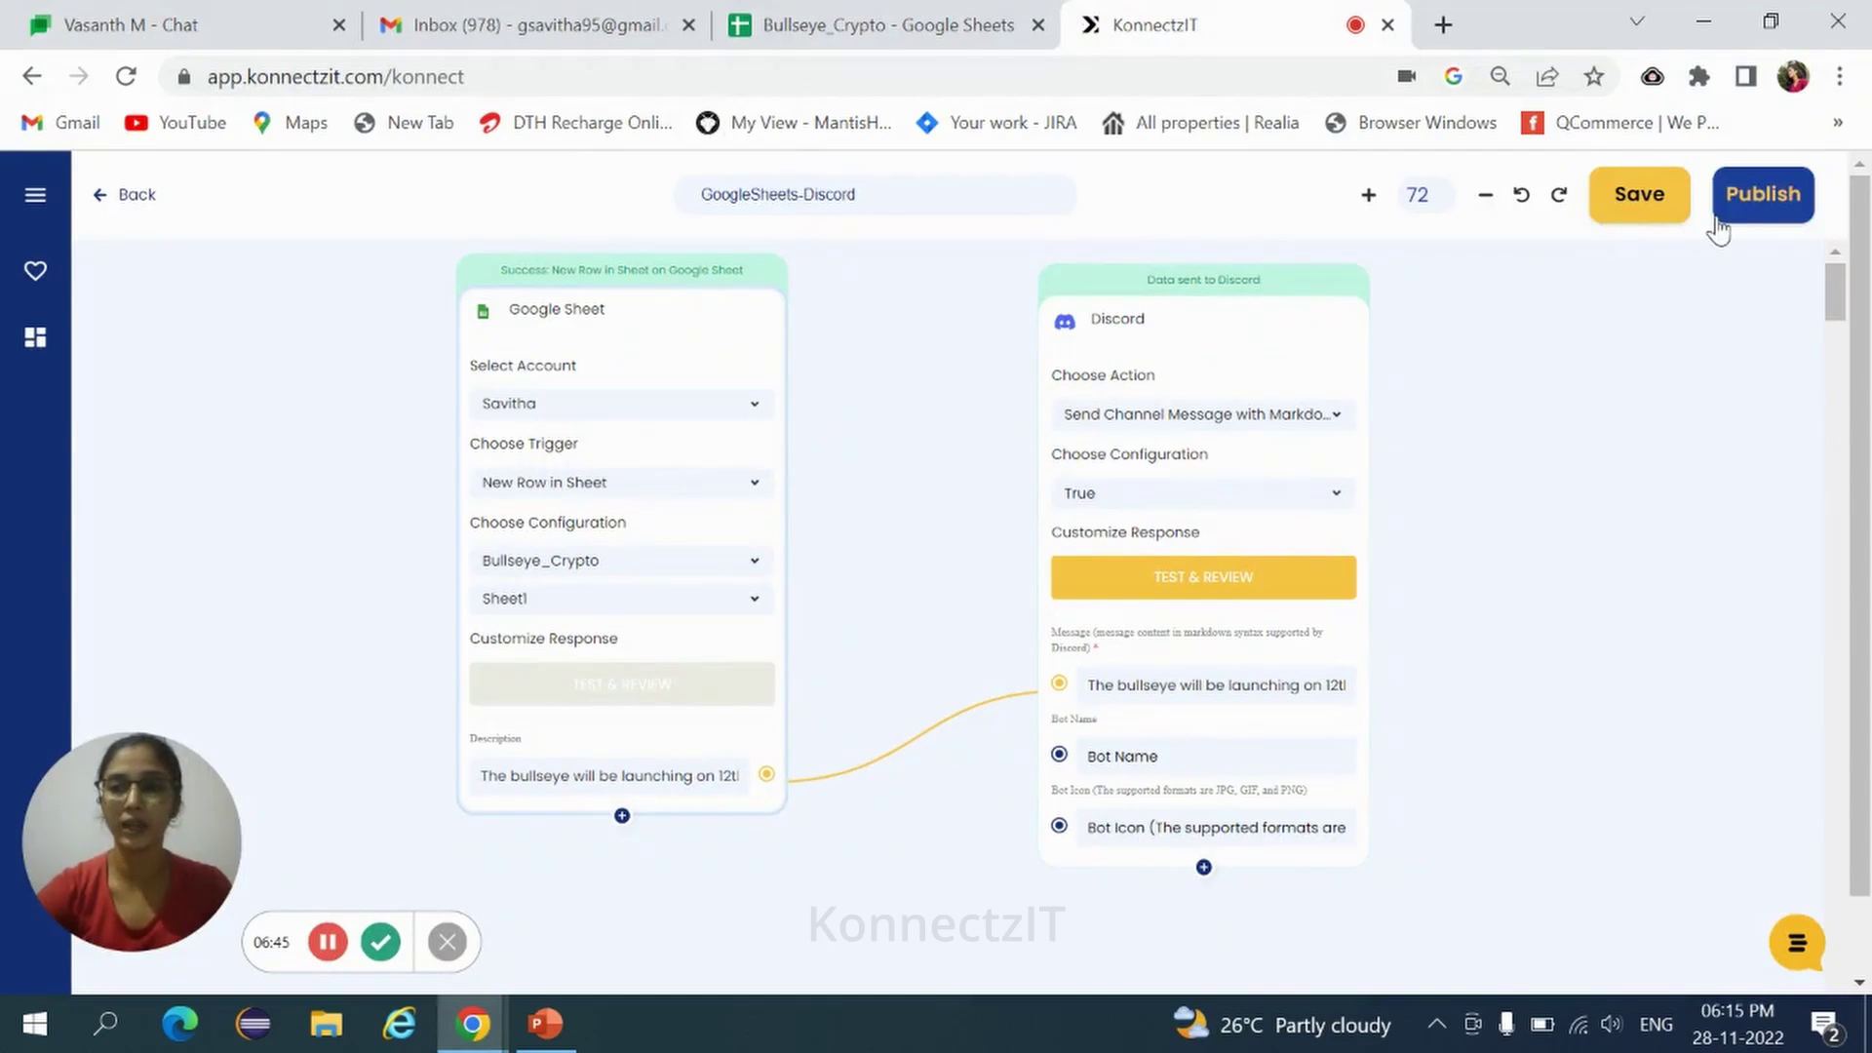
{"action": "left_click", "coordinate": [1750, 207]}
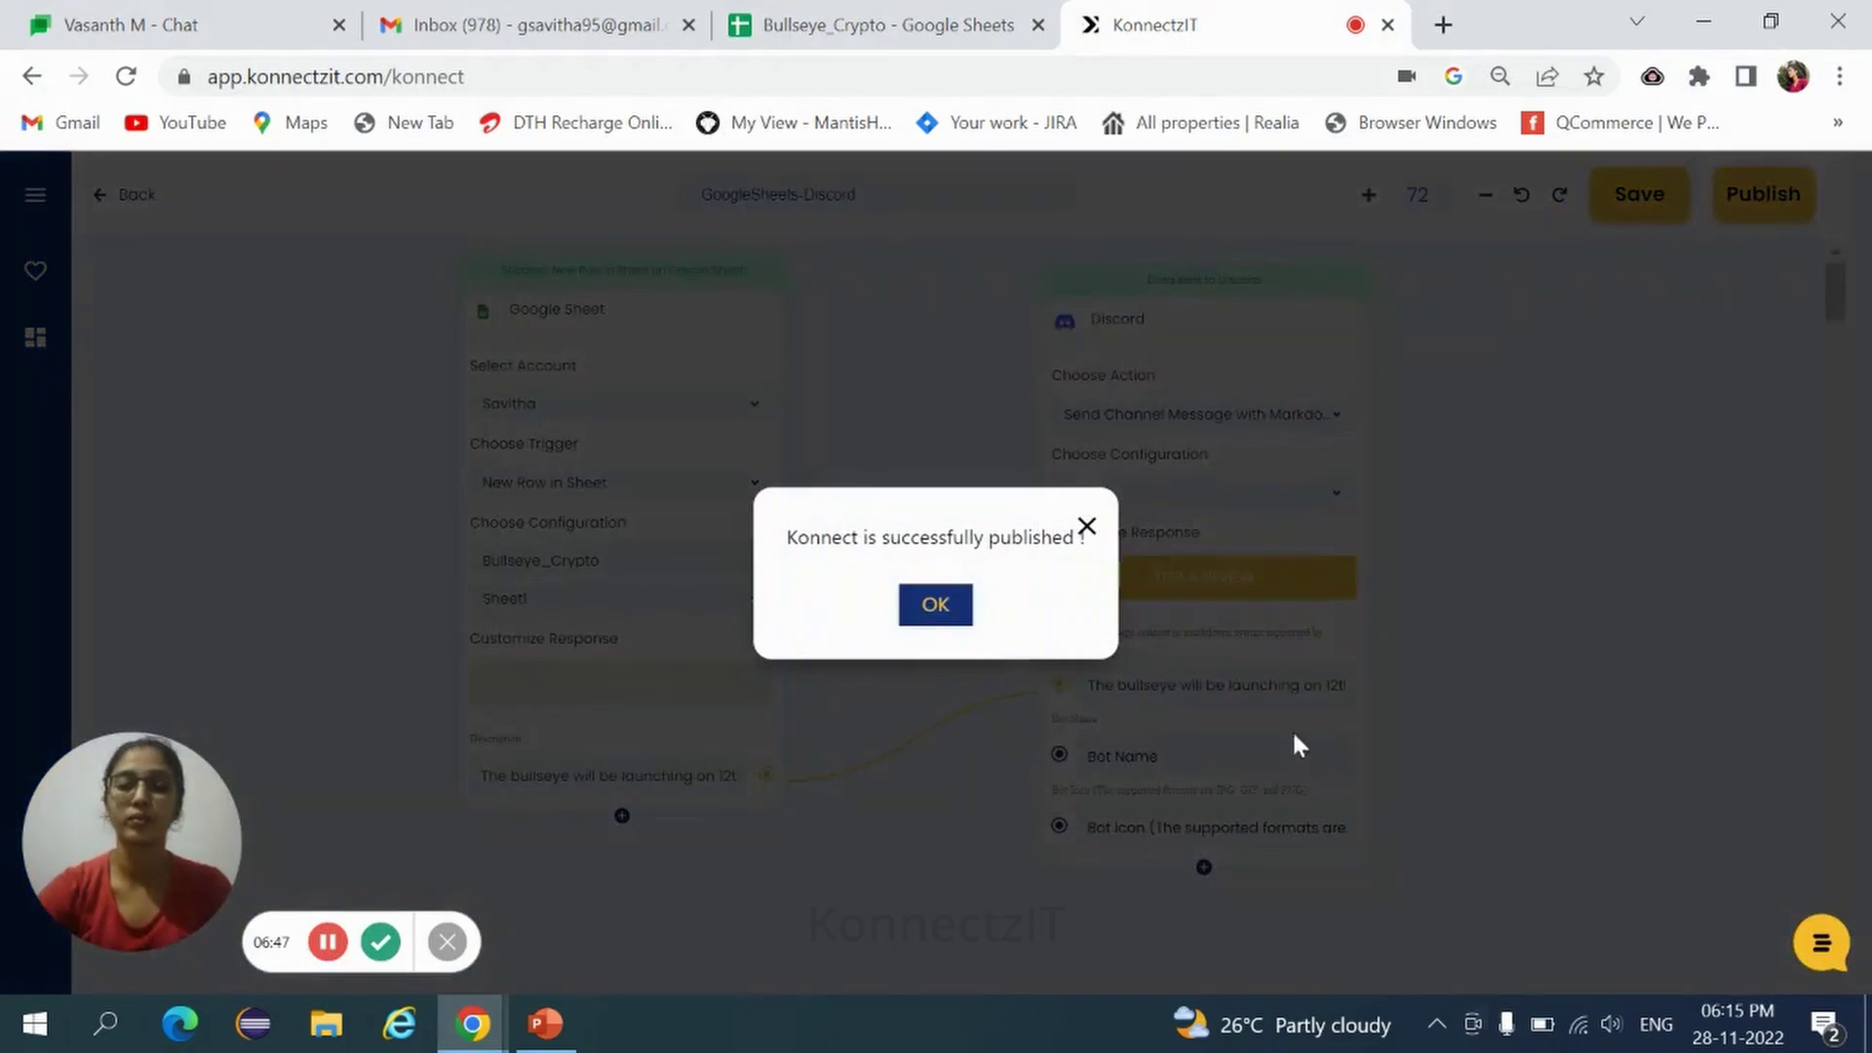
{"action": "left_click", "coordinate": [936, 606]}
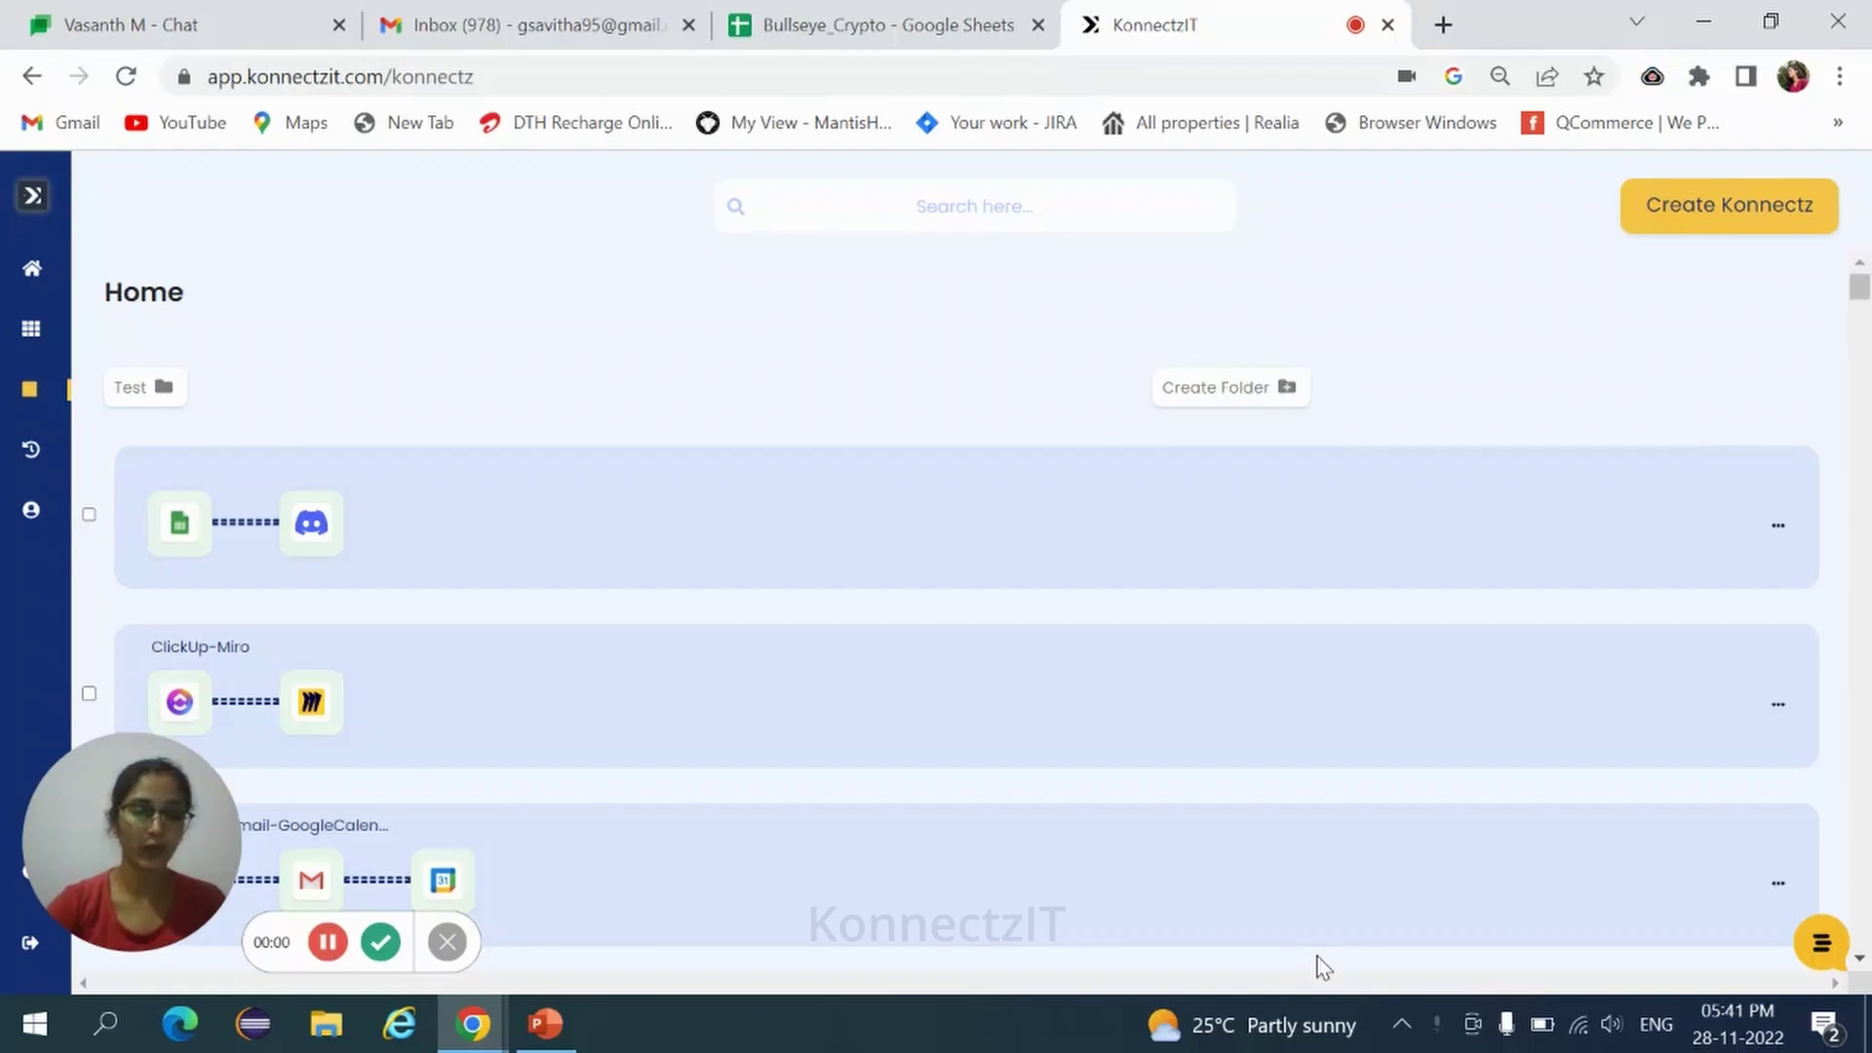
Enter 'Pre sale starts on dec 7th,few slots are available' in cell A3 of Bullseye_Crypto.
{"action": "left_click", "coordinate": [857, 25]}
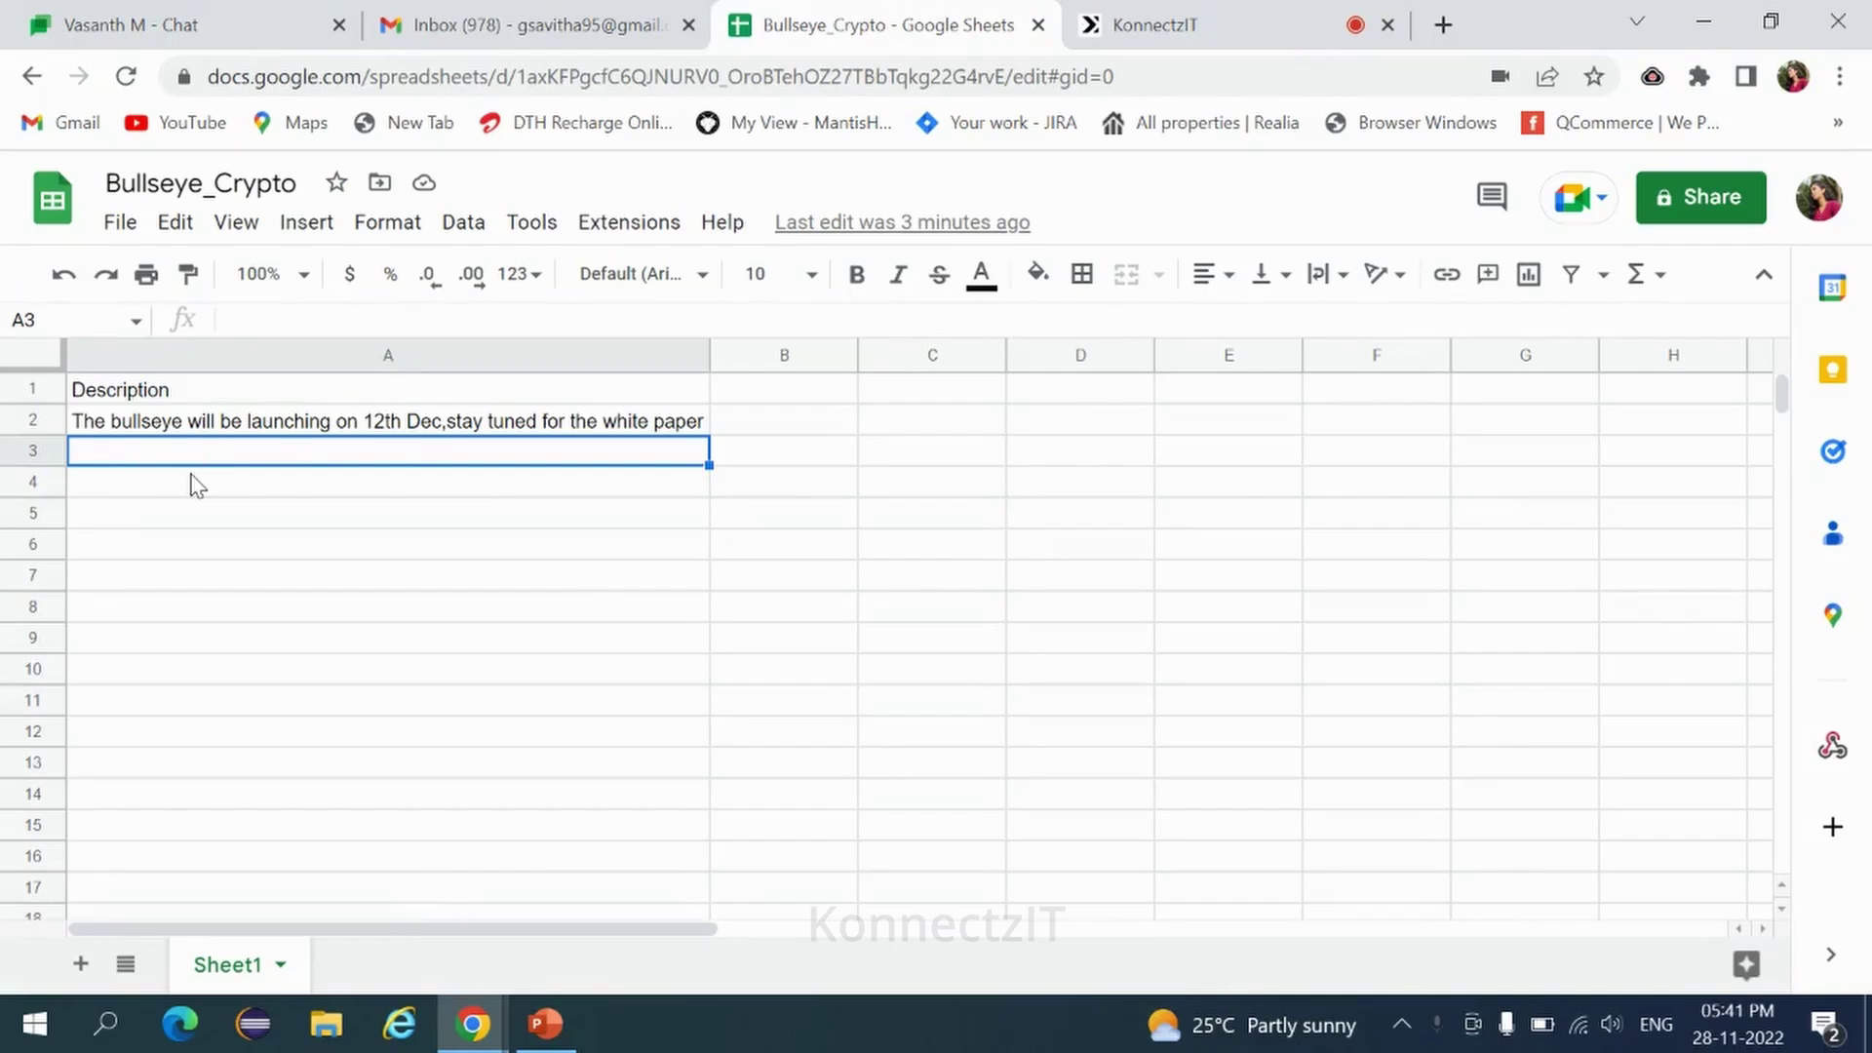
{"action": "type", "text": "Pre sale starts on dec 7"}
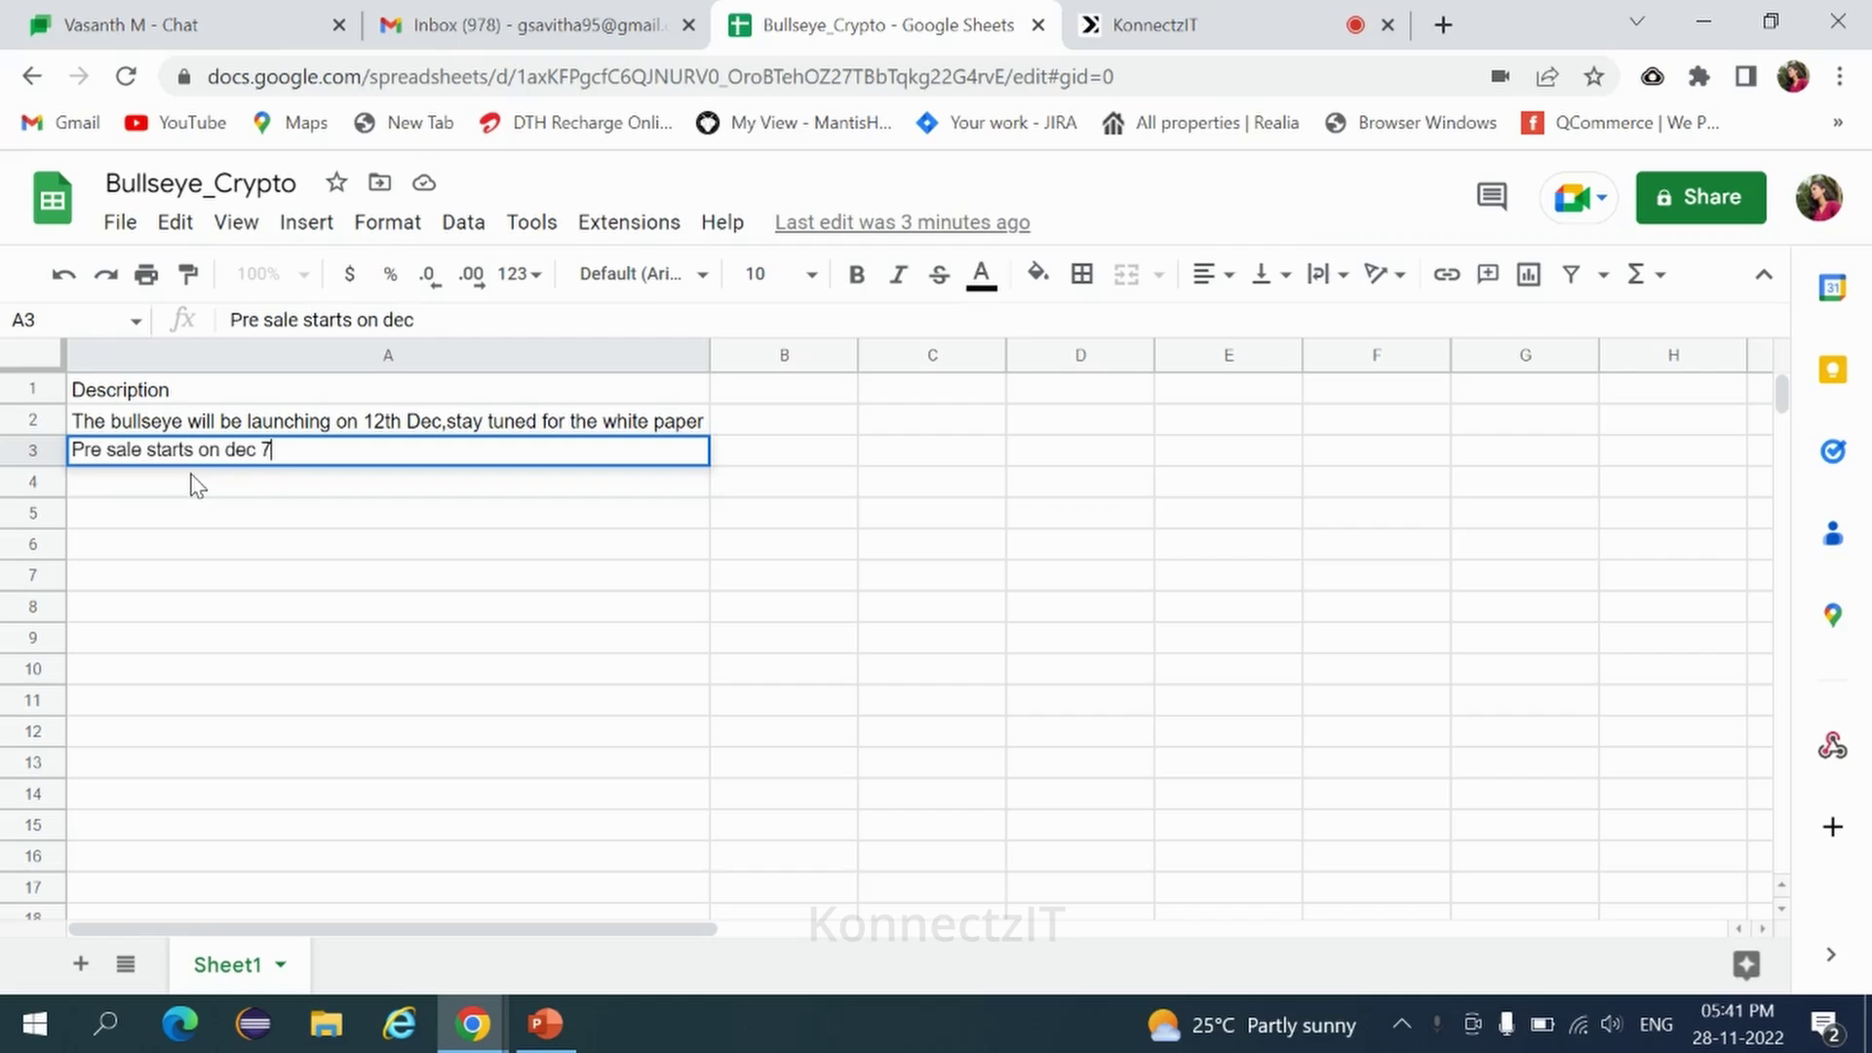
{"action": "type", "text": "th,few slots are"}
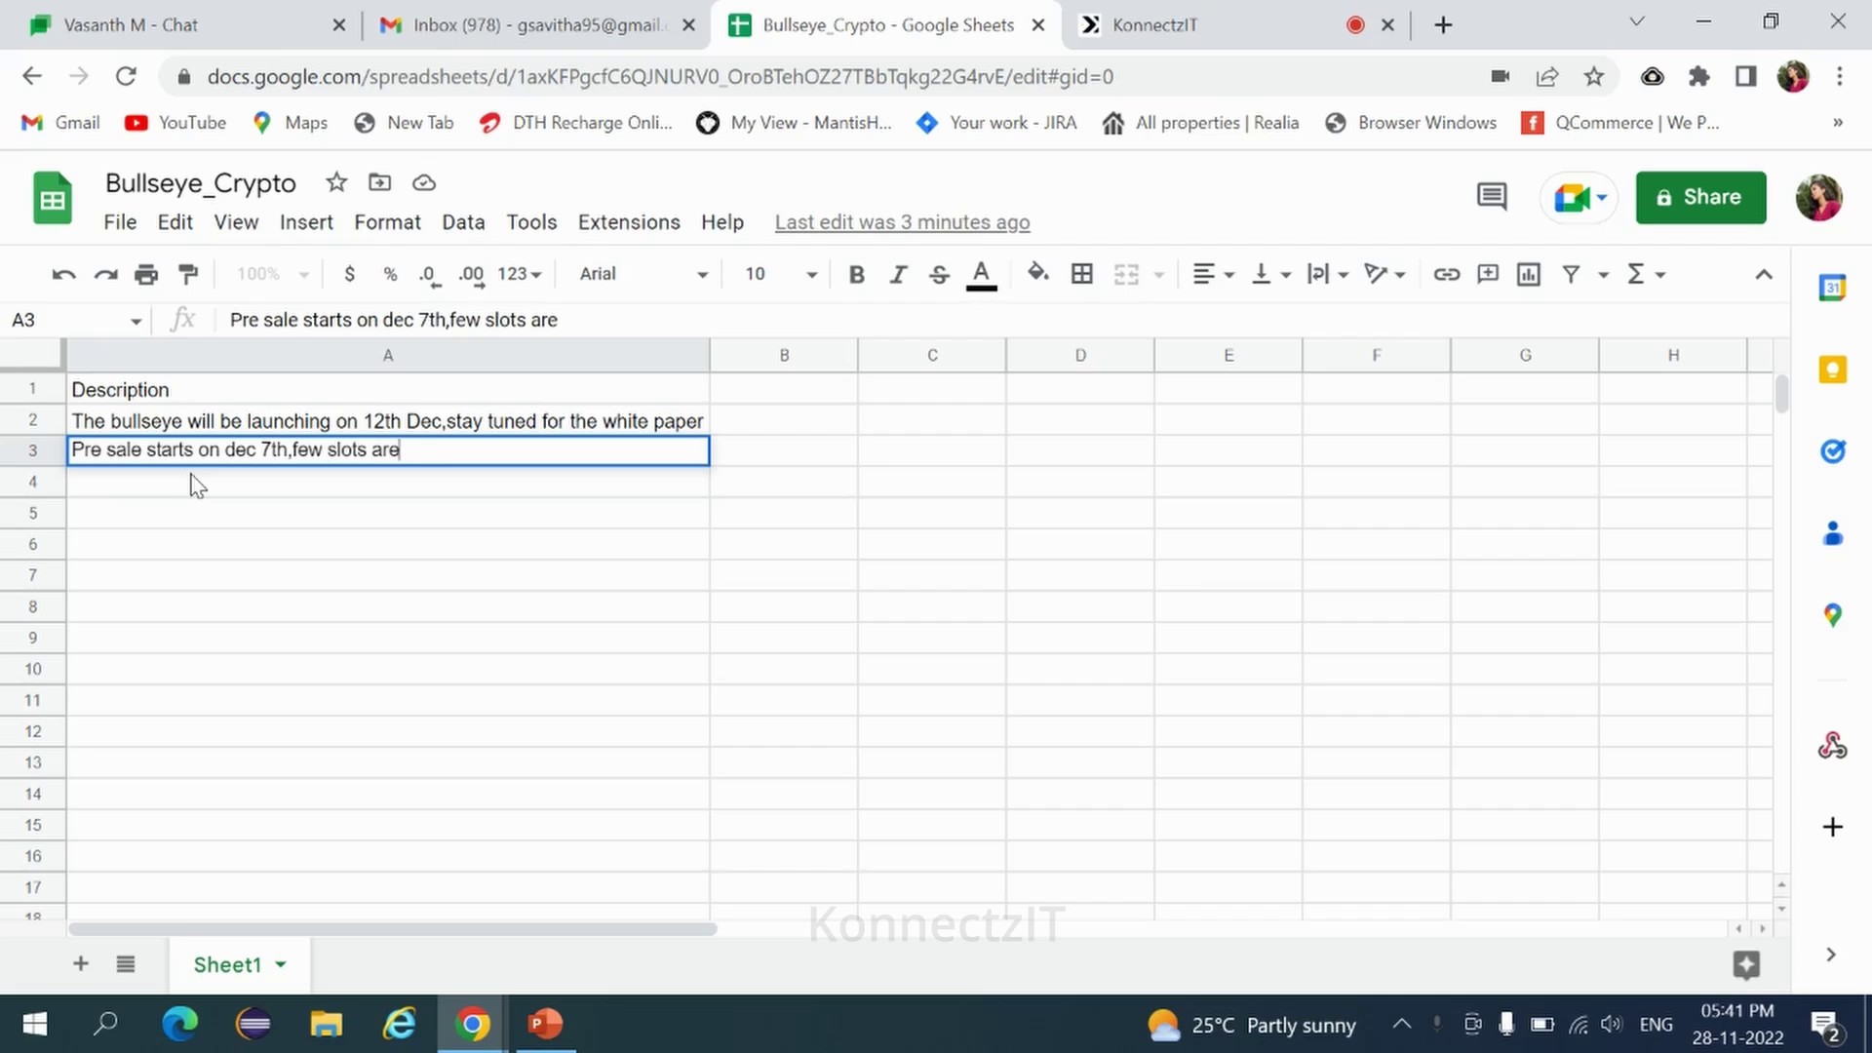
{"action": "type", "text": "le"}
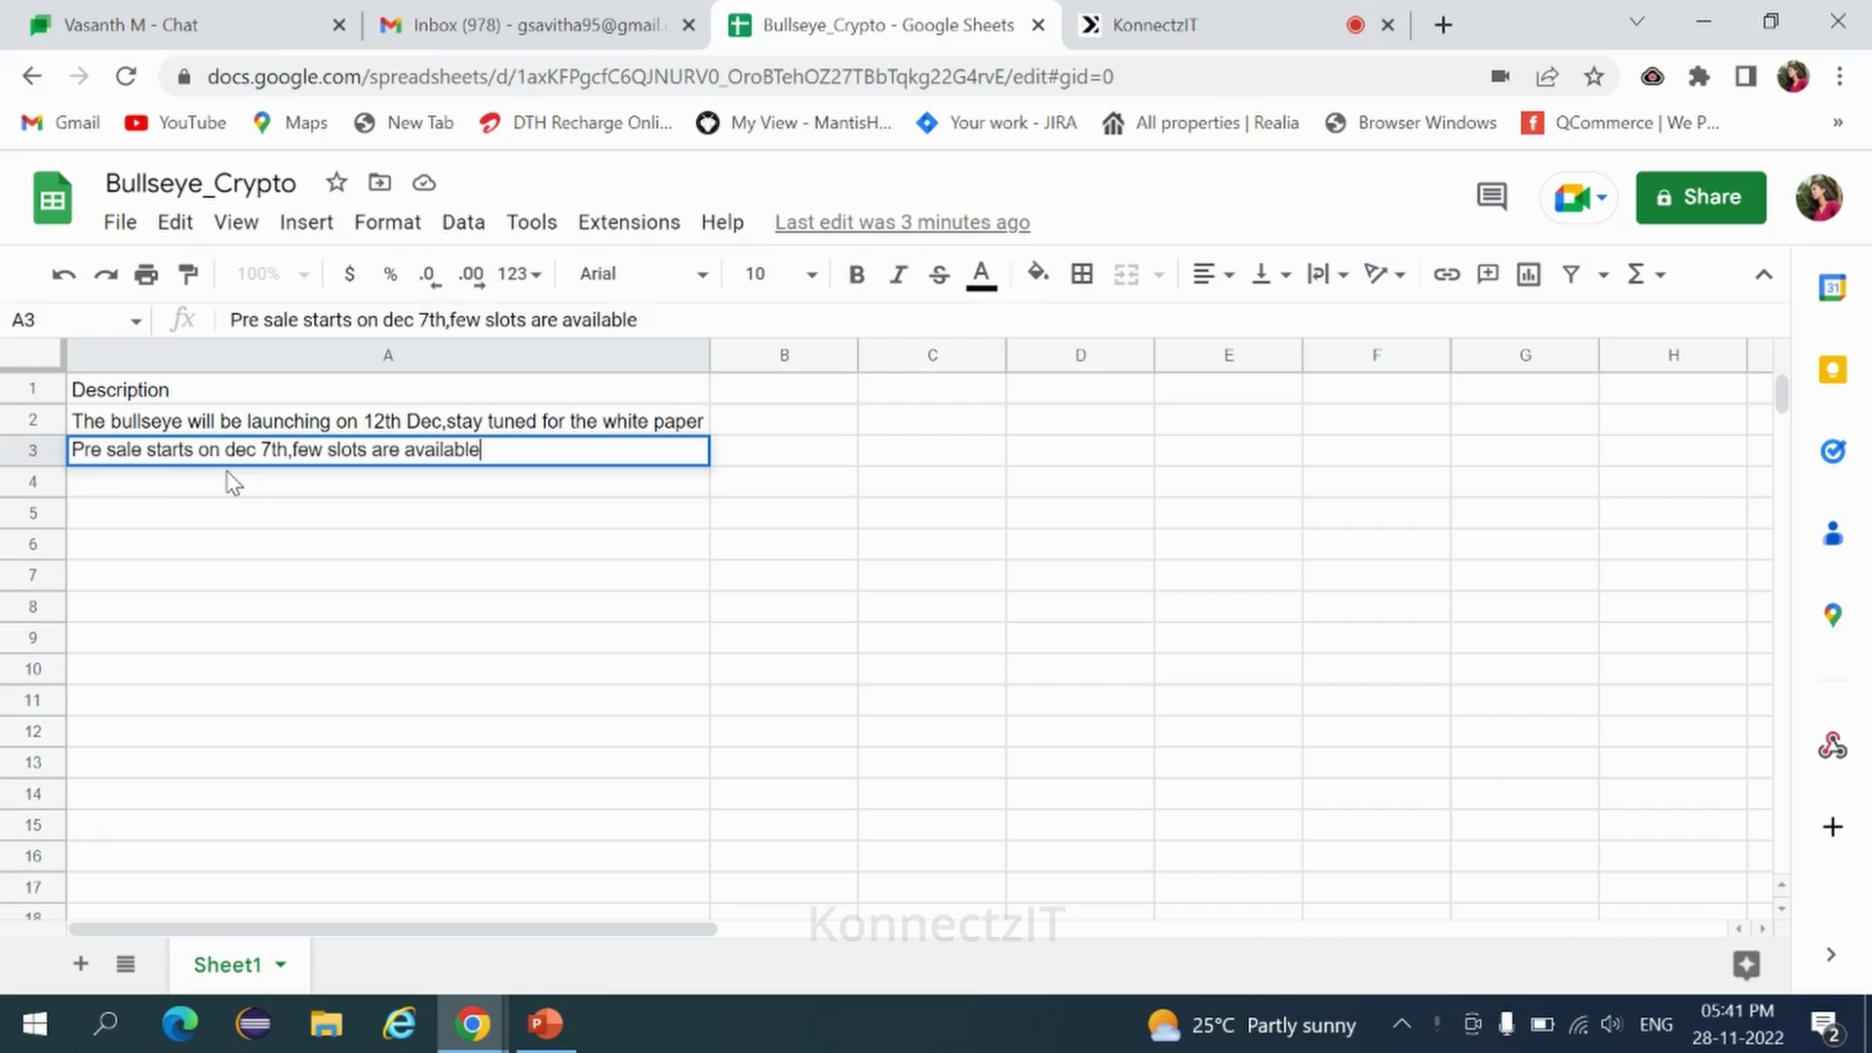
{"action": "left_click", "coordinate": [529, 476]}
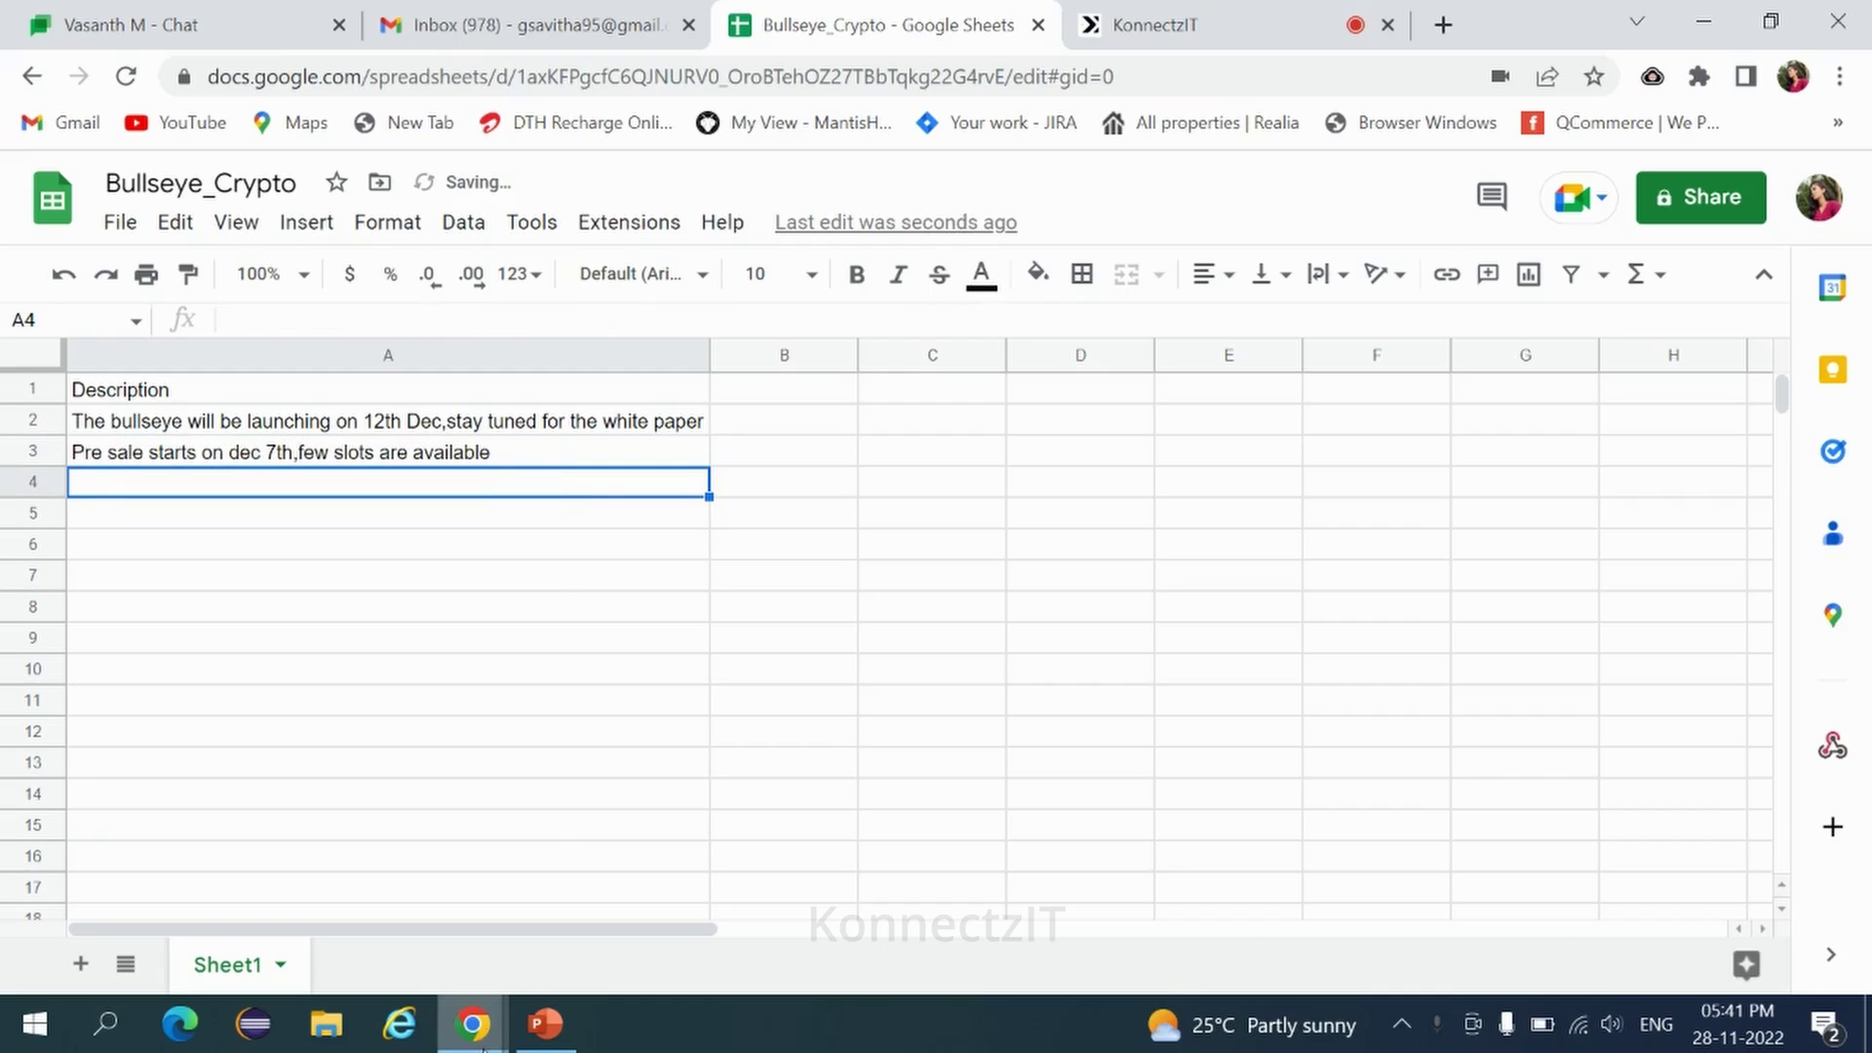
Confirm the new row was posted to #bullseye_crypto, then return to KonnectzIT.
{"action": "mouse_move", "coordinate": [478, 1033]}
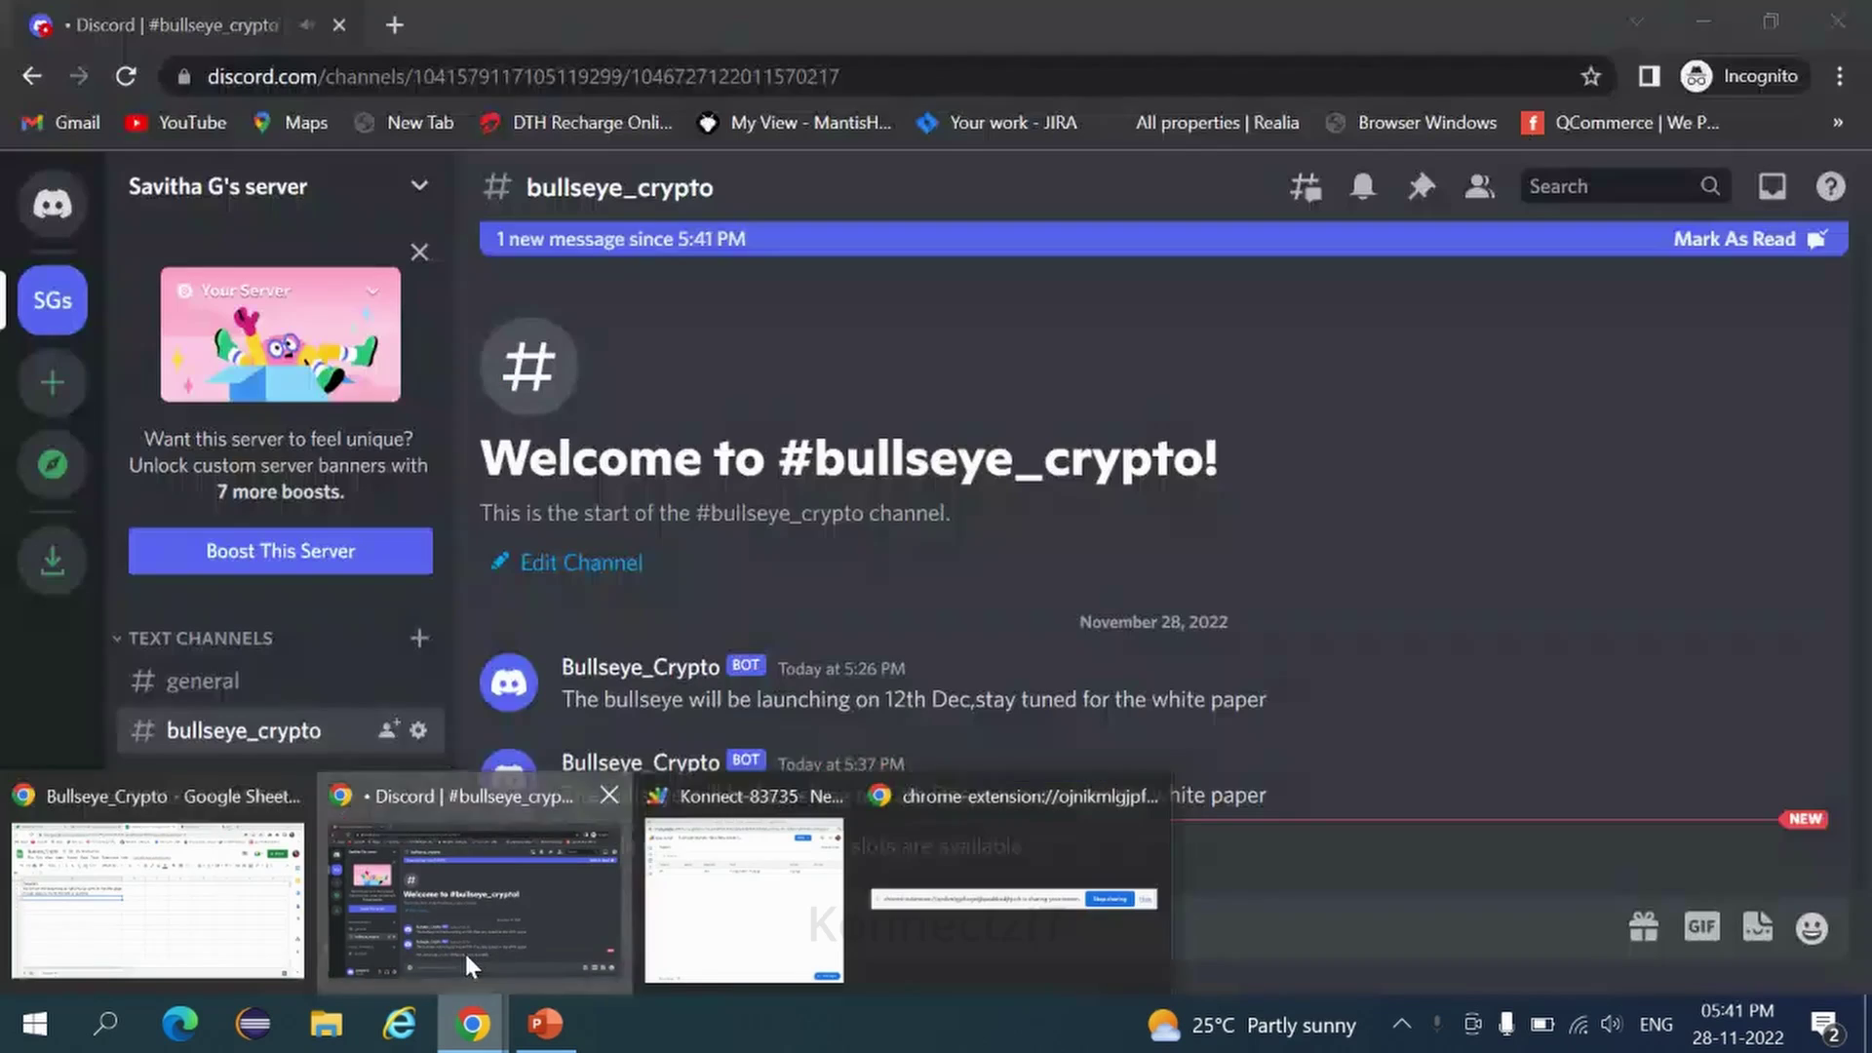
{"action": "left_click", "coordinate": [464, 950]}
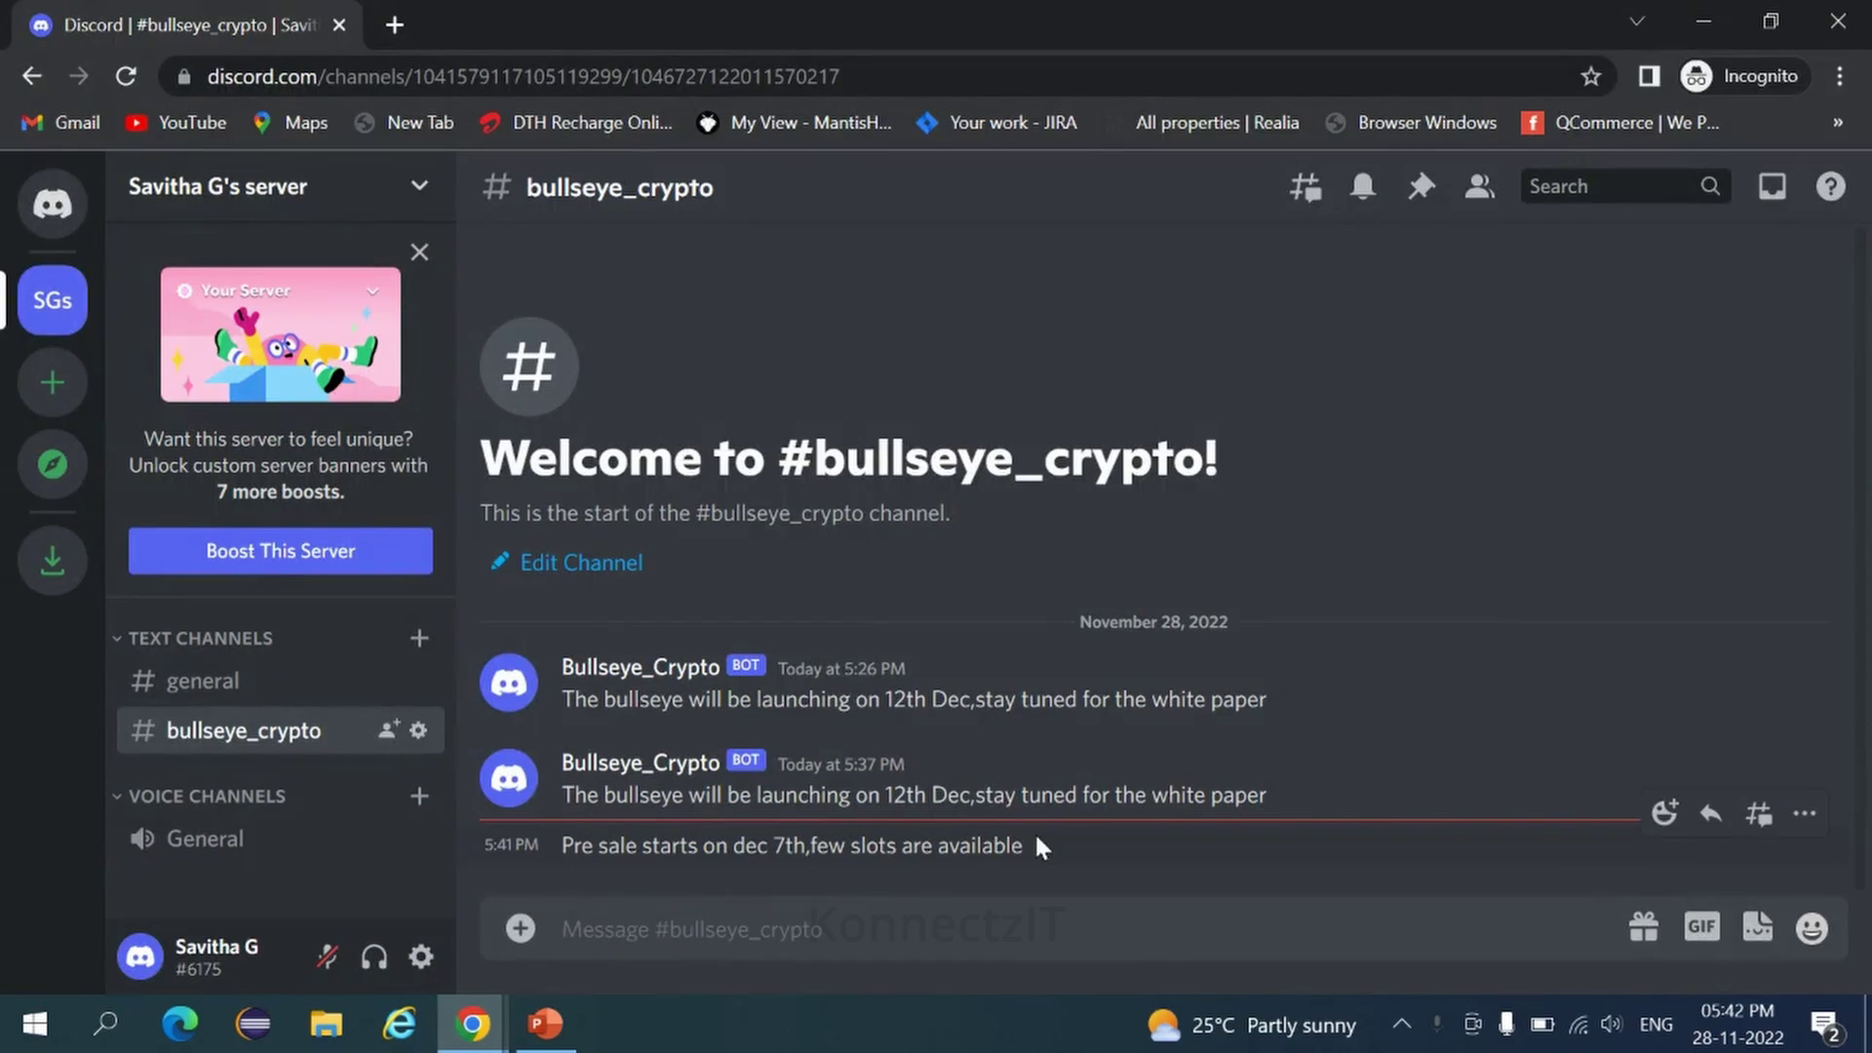
{"action": "key", "text": "alt+Tab"}
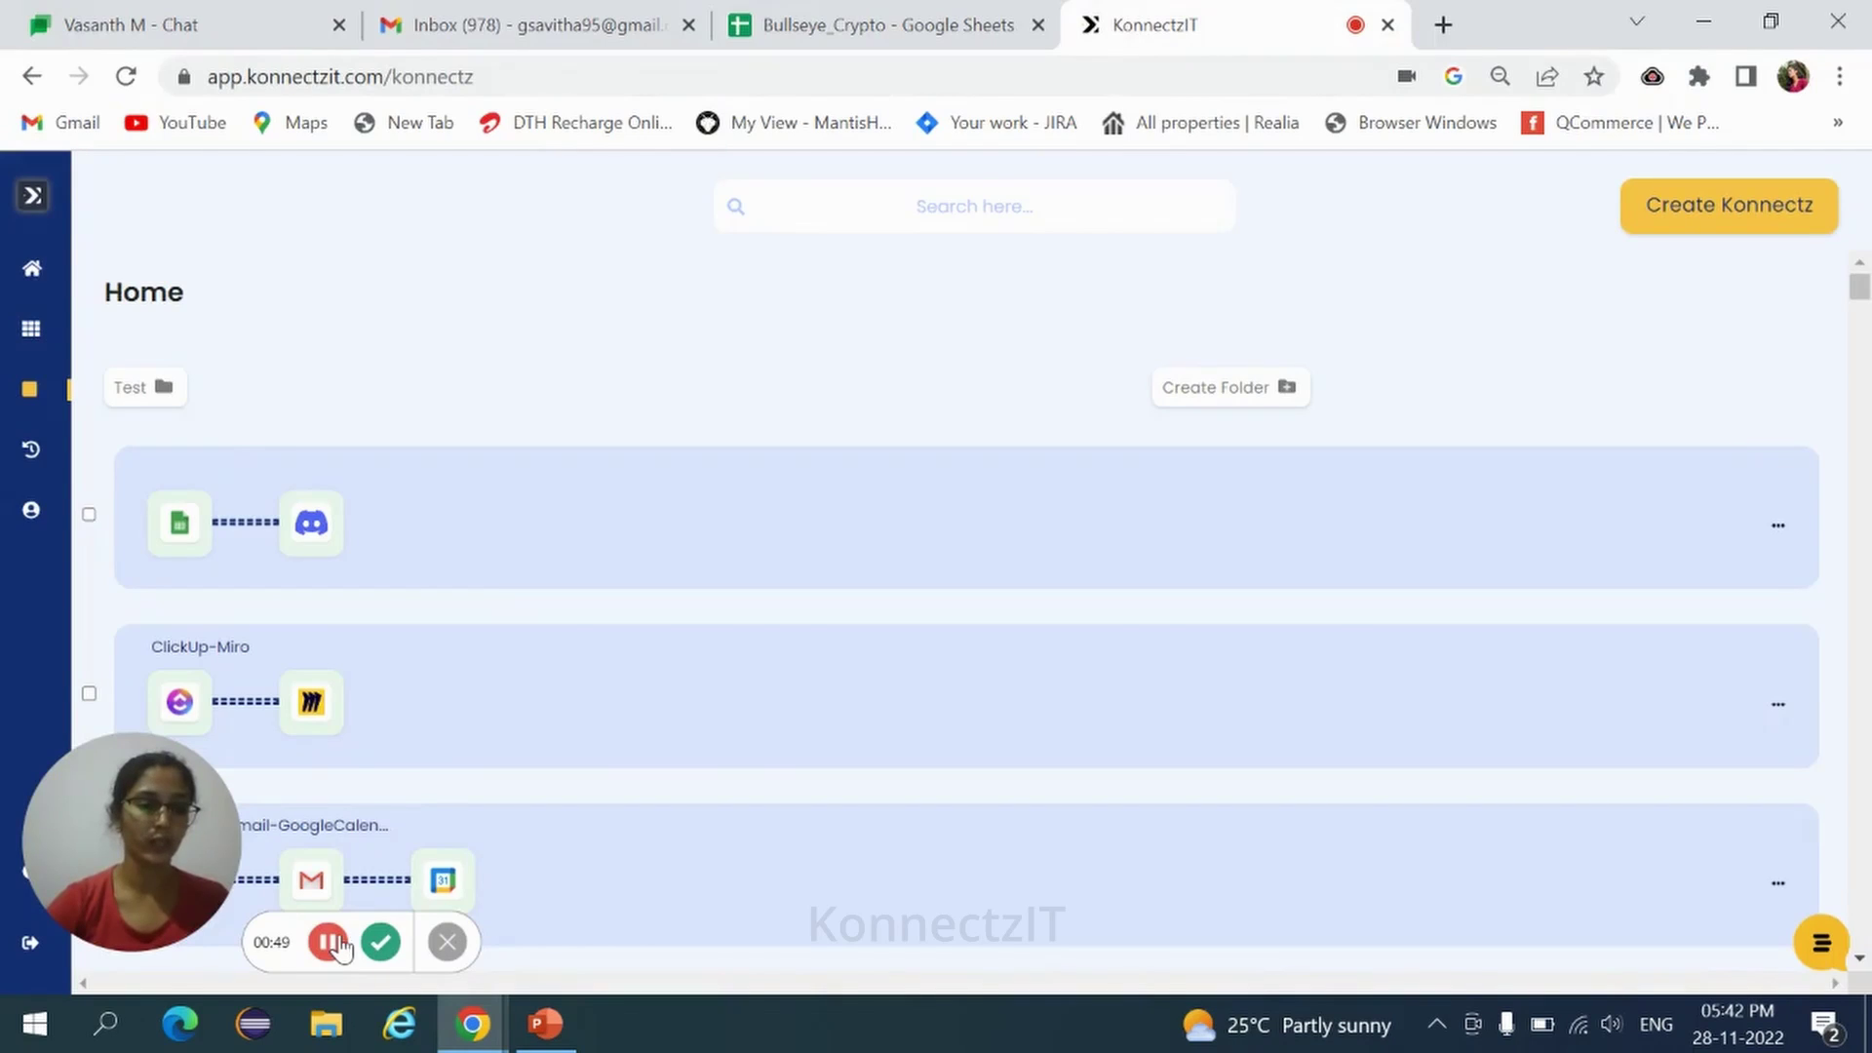